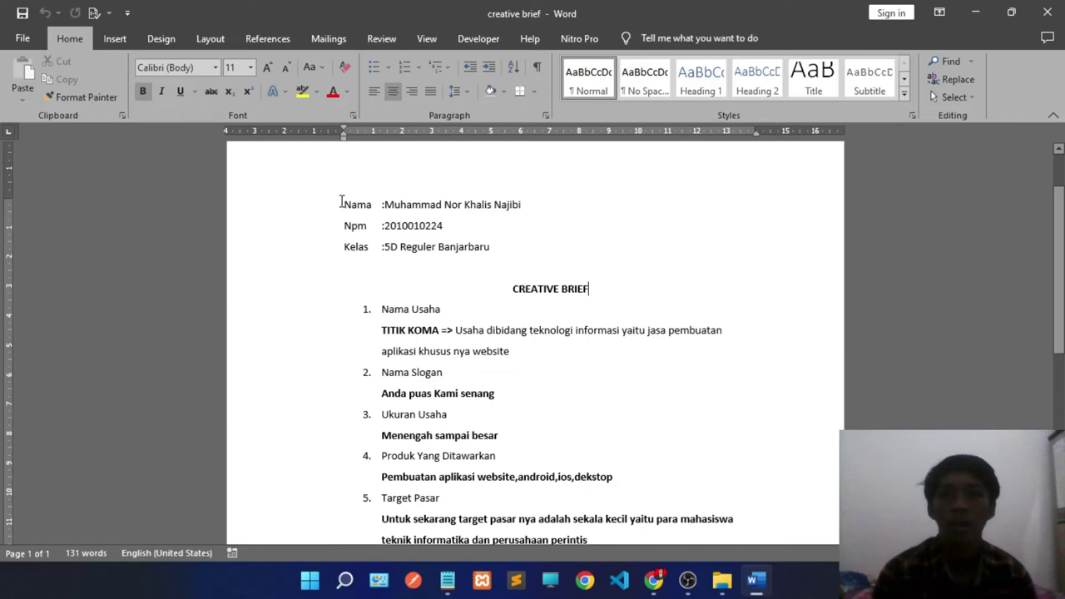
# Step: Review the top of the creative brief, highlighting the name entry and the CREATIVE BRIEF title
pyautogui.moveTo(340, 202); pyautogui.dragTo(494, 206)
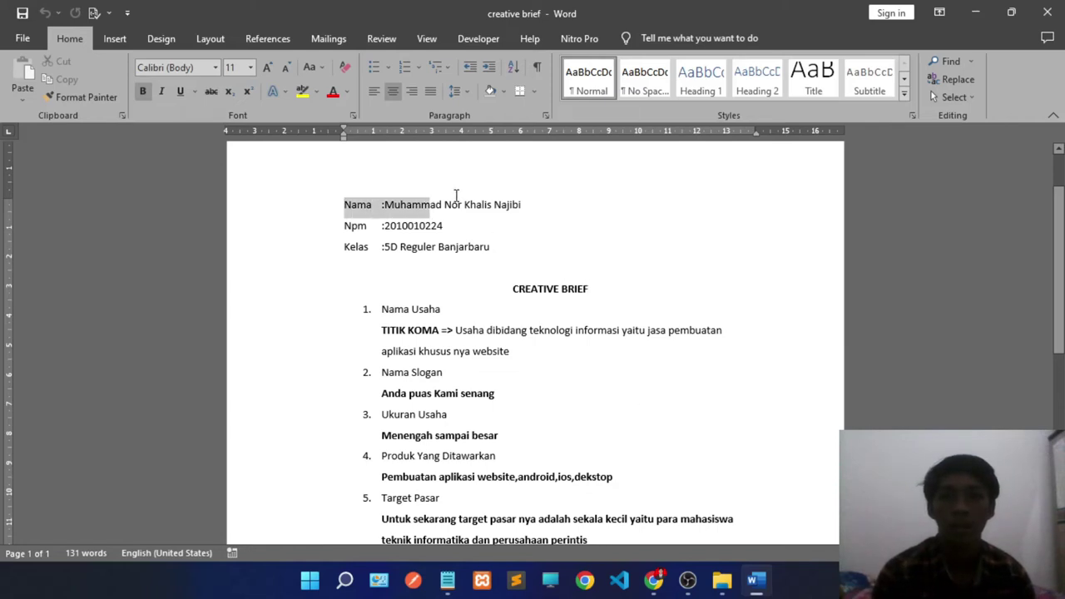
pyautogui.click(512, 219)
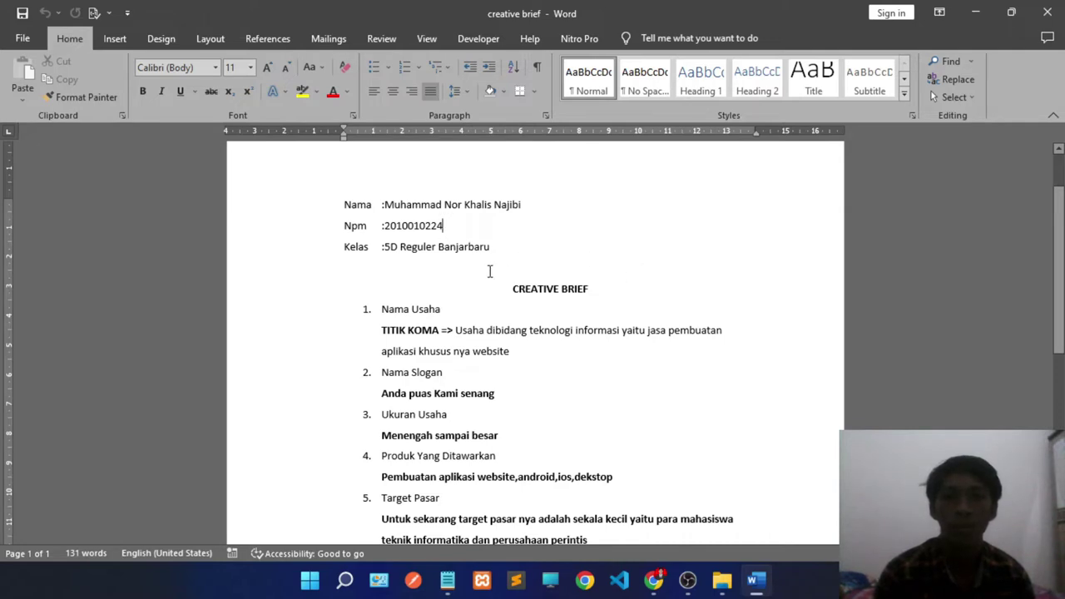
pyautogui.scroll(1, 494, 272)
pyautogui.scroll(-2, 583, 281)
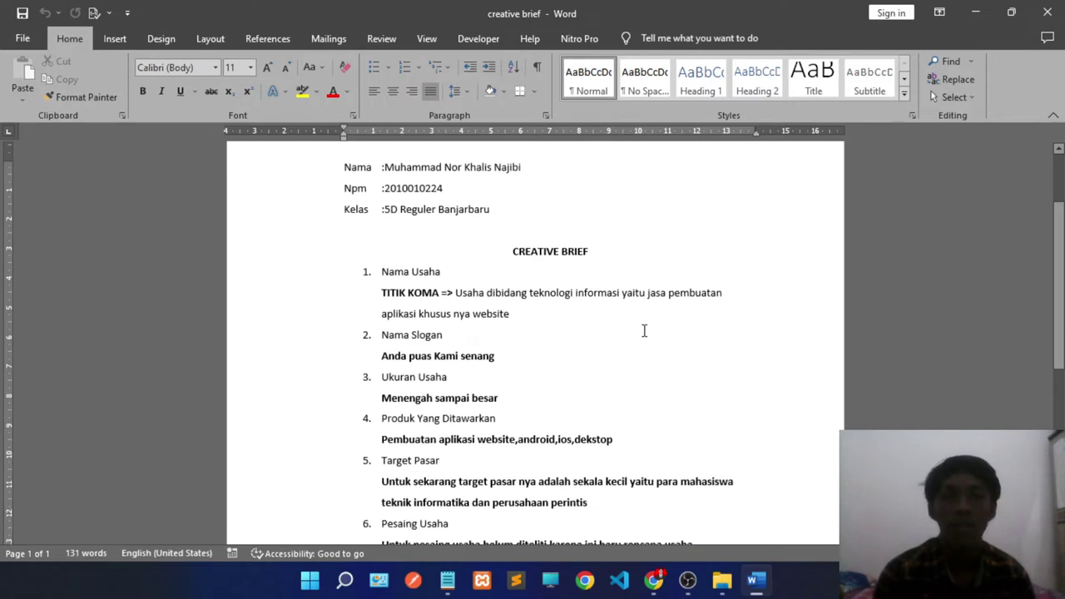
pyautogui.click(511, 253)
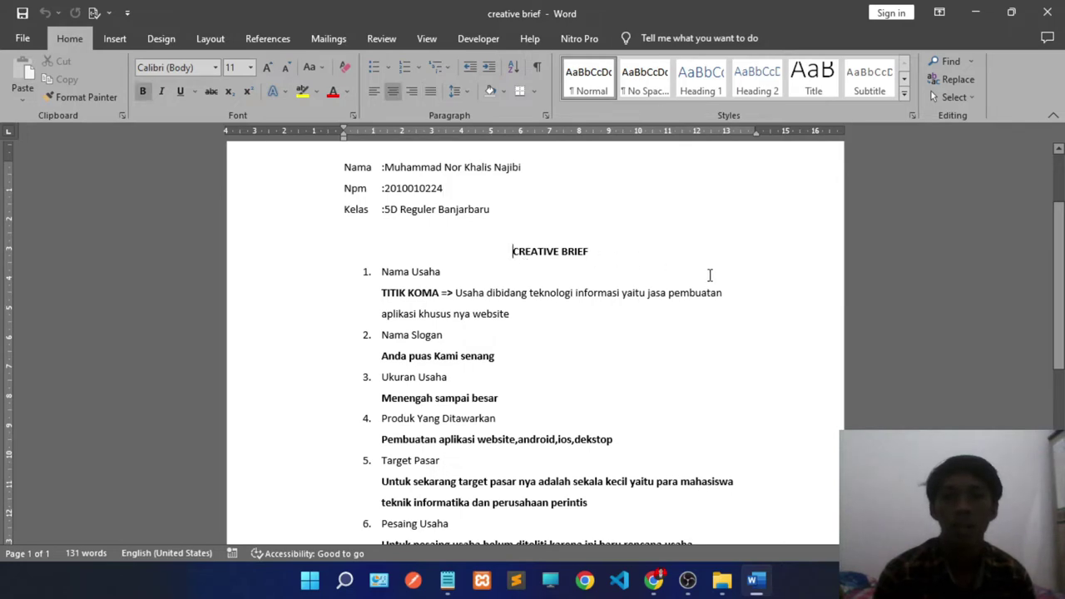
pyautogui.scroll(-1, 710, 274)
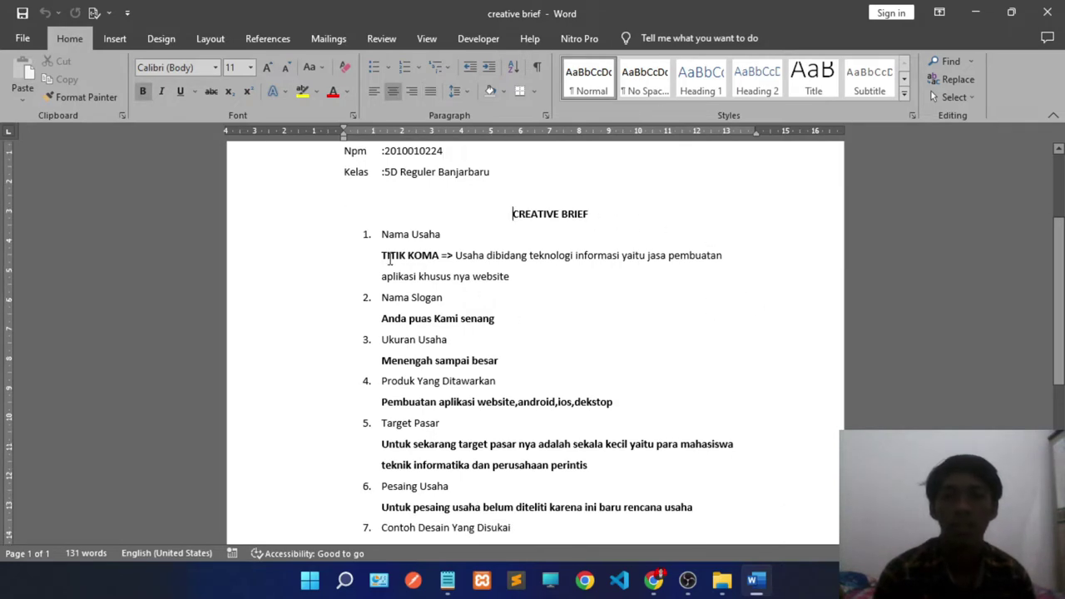
# Step: Read down to the design answers, picking out the ;) accent and the Navy colour
pyautogui.moveTo(380, 255); pyautogui.dragTo(439, 255)
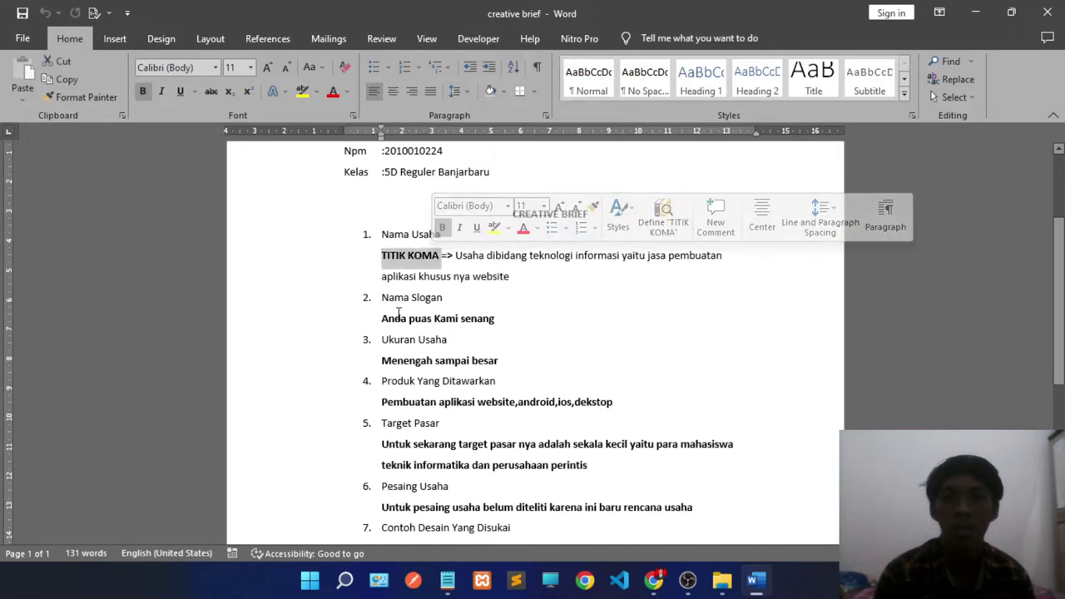
pyautogui.scroll(-1, 380, 259)
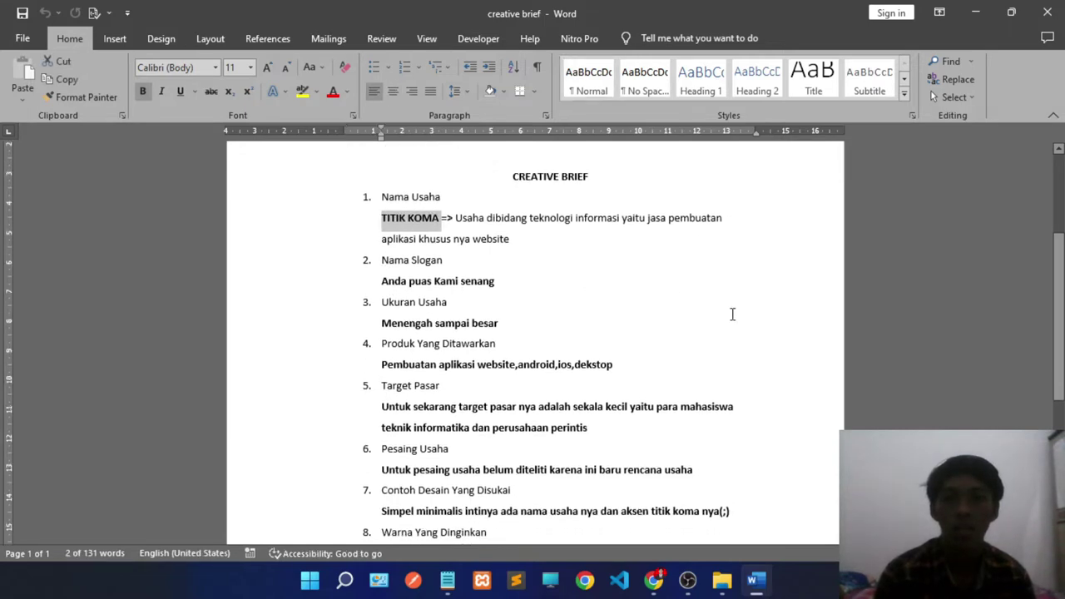
pyautogui.scroll(-4, 732, 313)
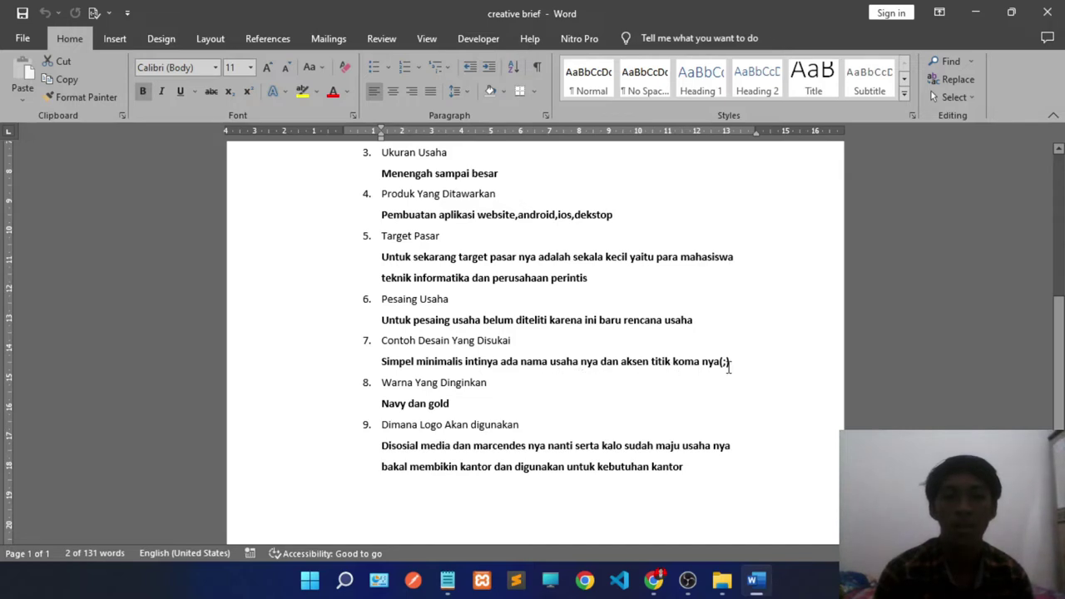
pyautogui.doubleClick(726, 361)
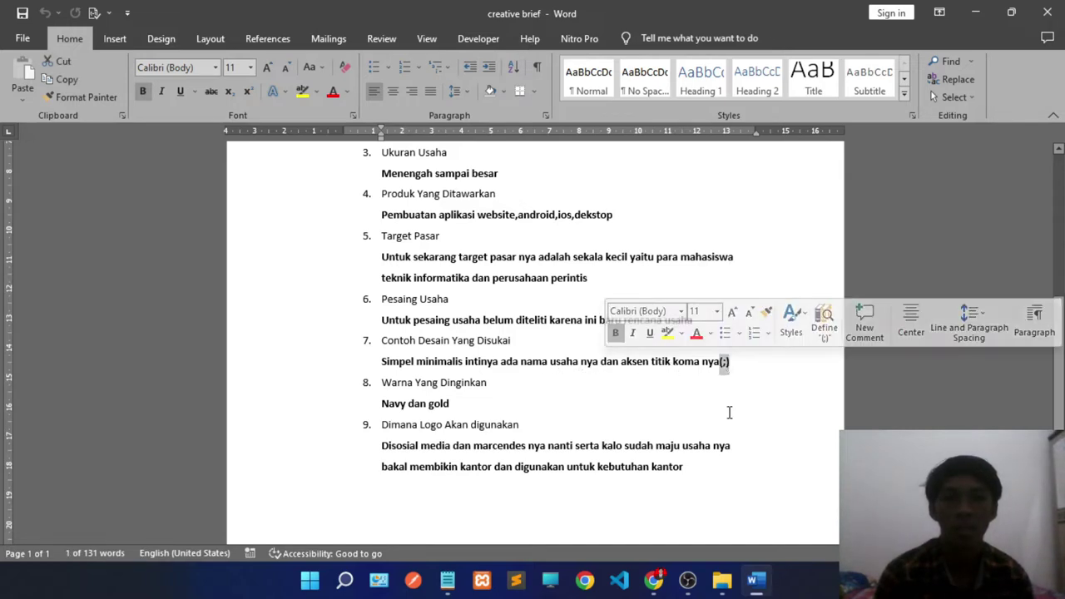
pyautogui.scroll(-1, 466, 360)
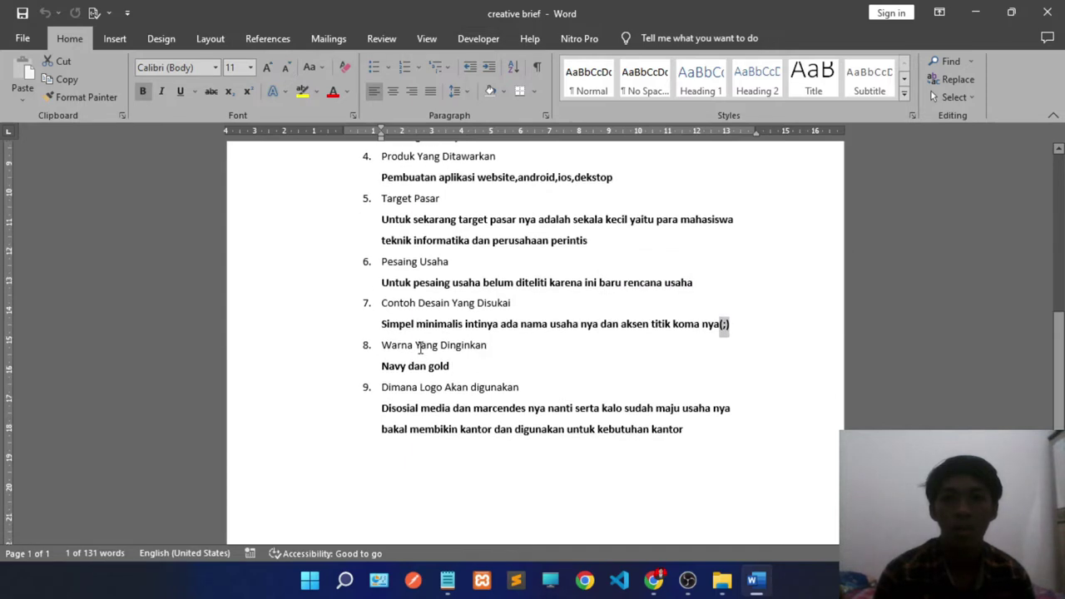
pyautogui.click(482, 353)
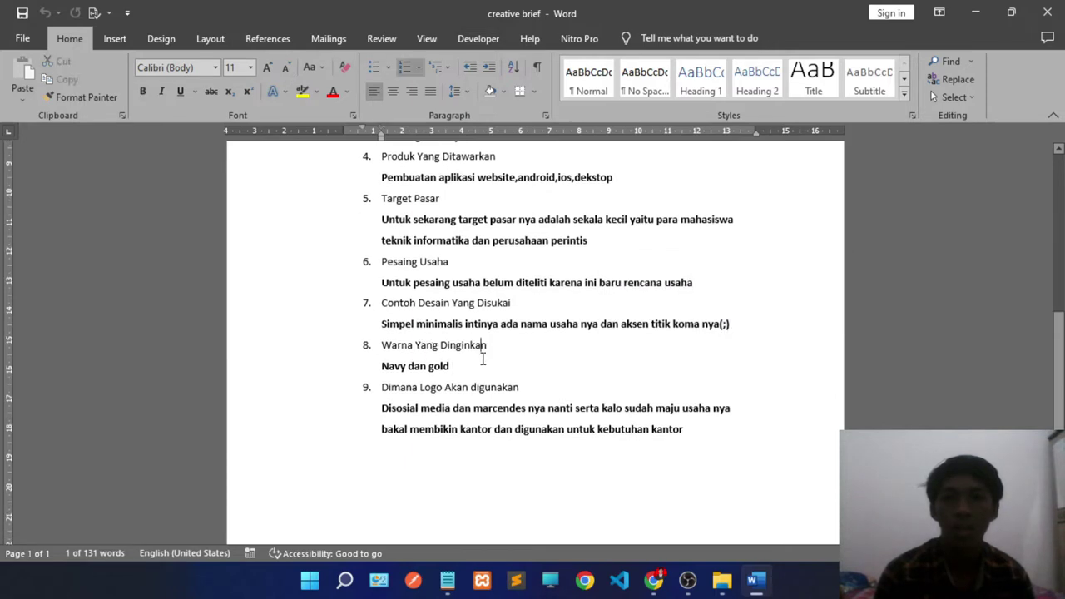
pyautogui.doubleClick(384, 367)
pyautogui.click(682, 453)
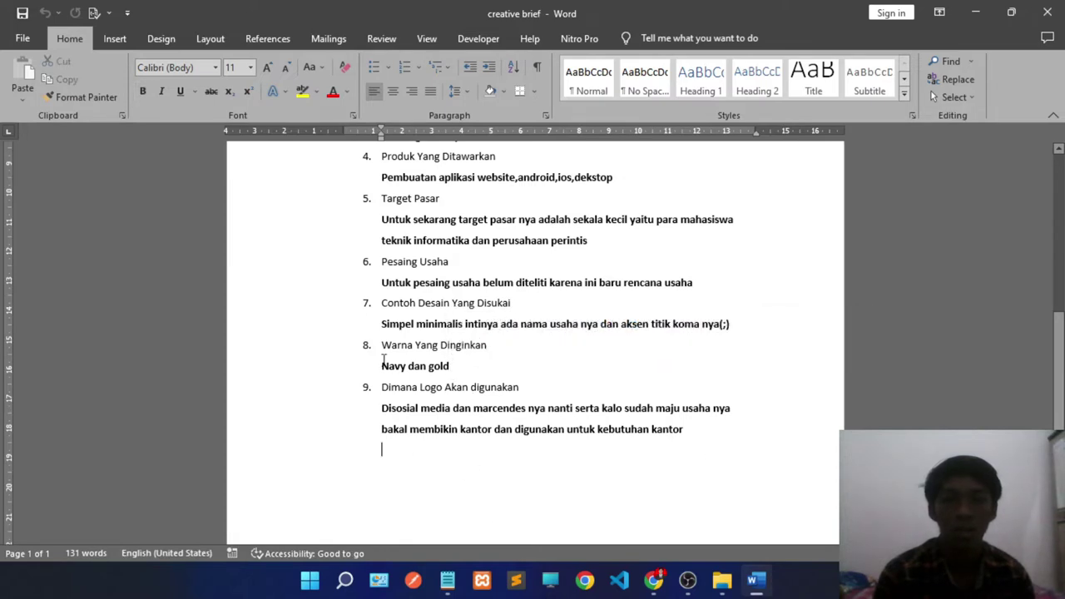
pyautogui.scroll(2, 481, 373)
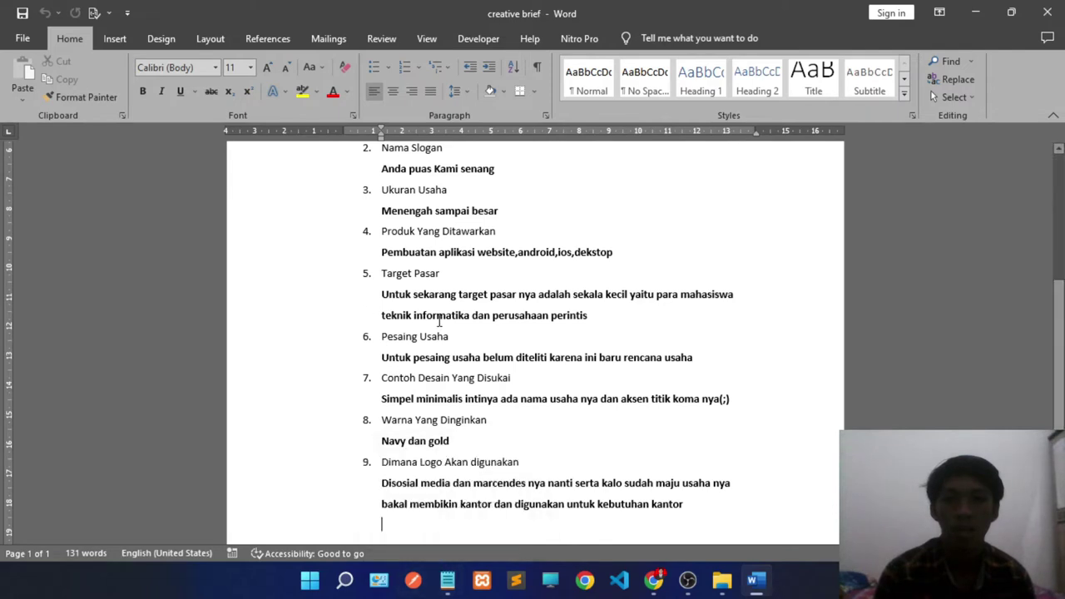
# Step: Check the primary colour code 0c0b1b in the design-settings notes against the brief
pyautogui.click(446, 580)
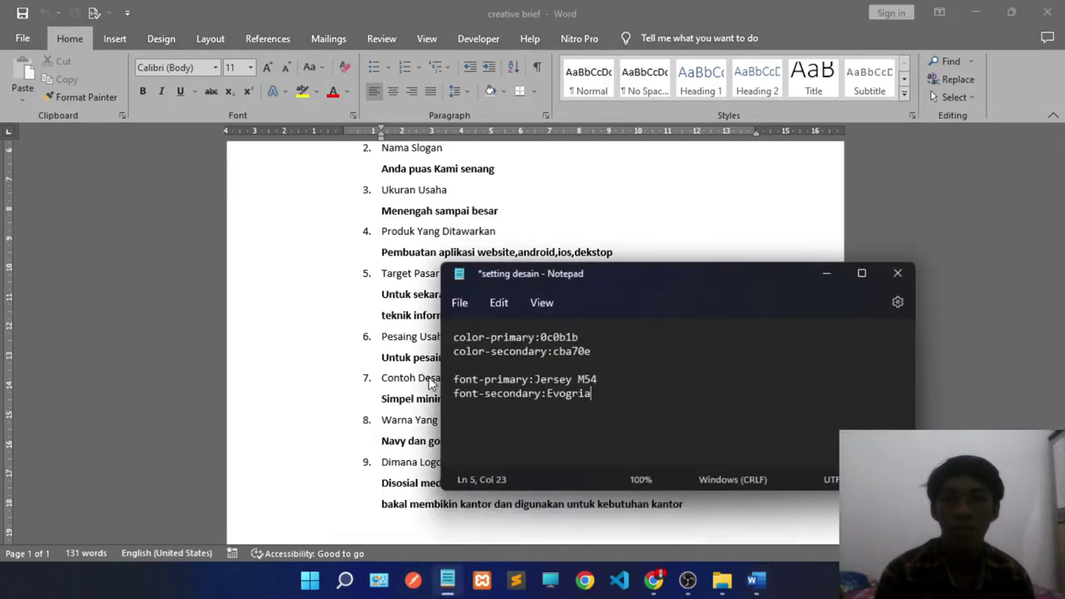
pyautogui.moveTo(579, 337); pyautogui.dragTo(534, 337)
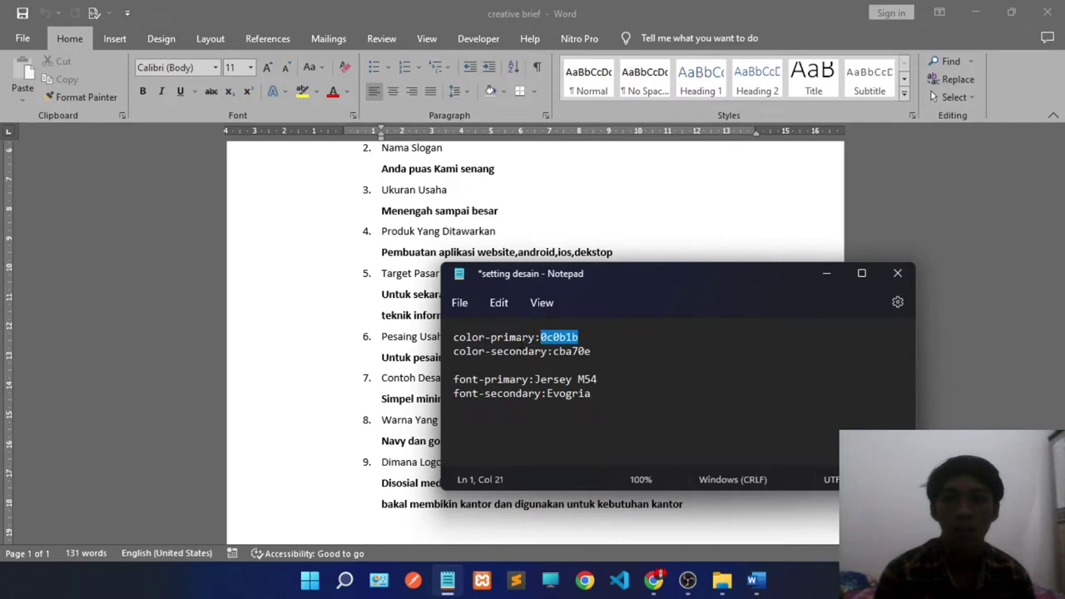
pyautogui.click(620, 339)
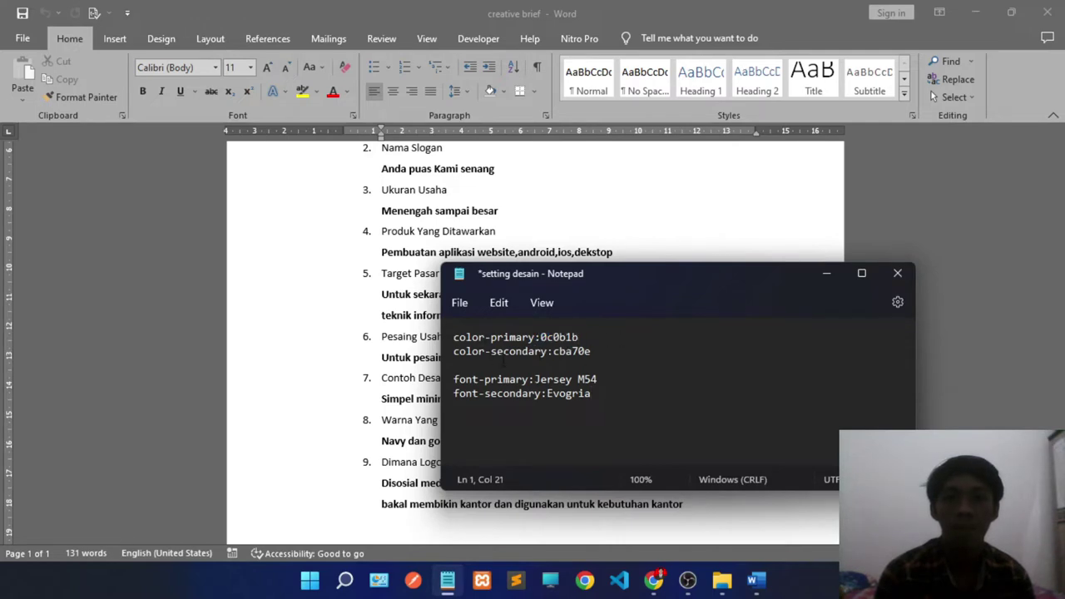
pyautogui.click(391, 440)
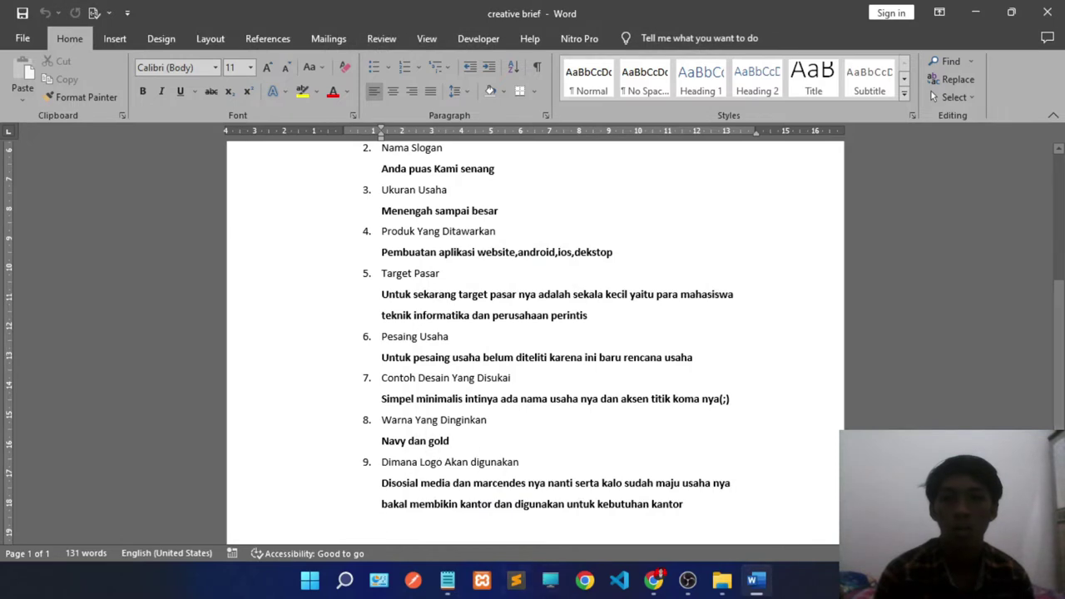
# Step: Check the secondary colour line, then minimize the notes and switch to the browser
pyautogui.click(448, 579)
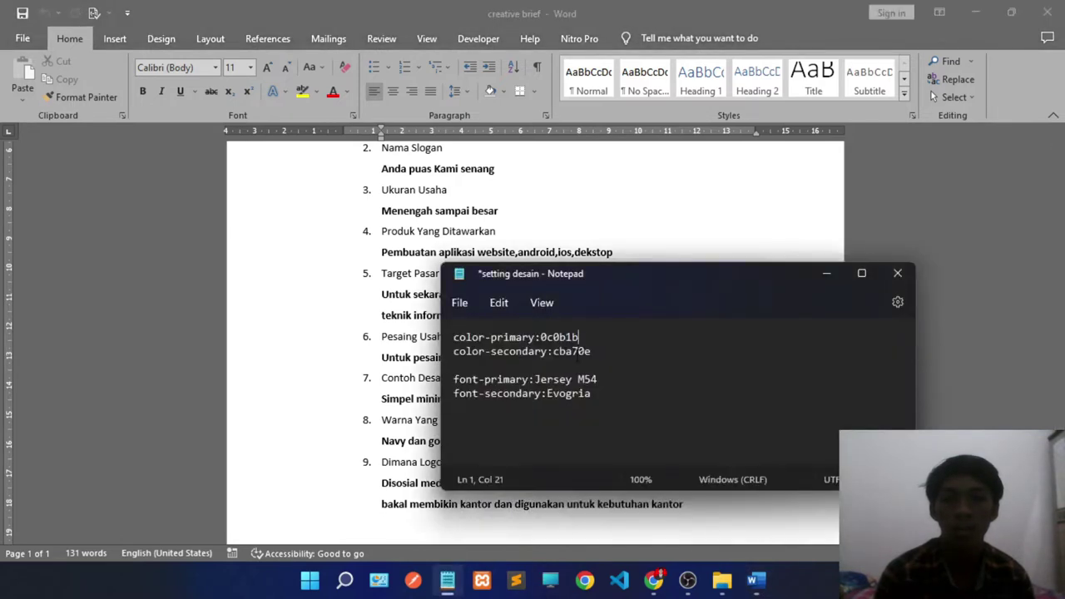
pyautogui.tripleClick(576, 353)
pyautogui.click(682, 405)
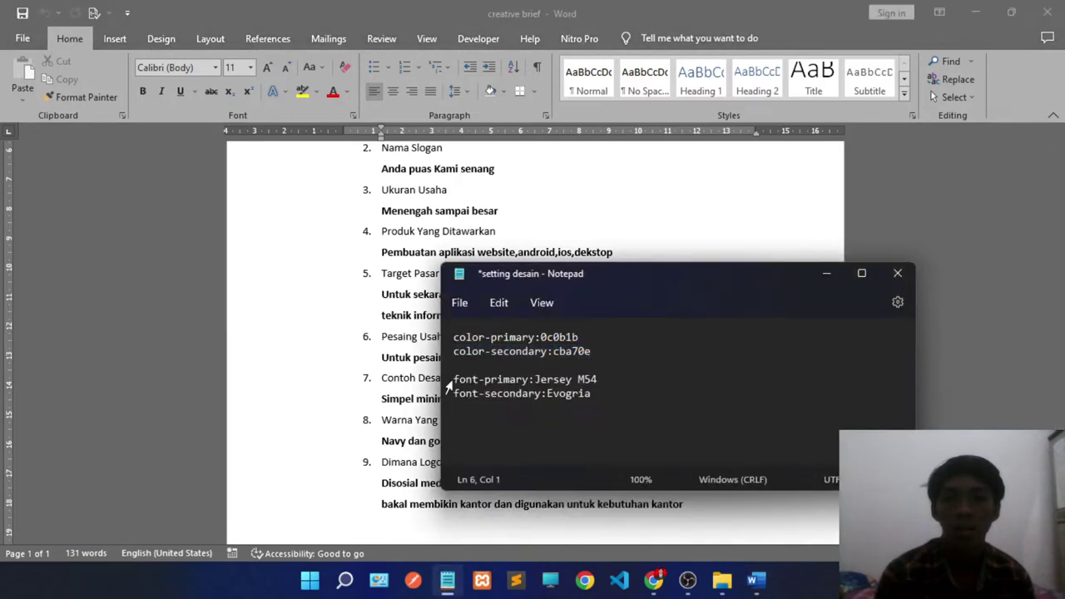
pyautogui.click(825, 274)
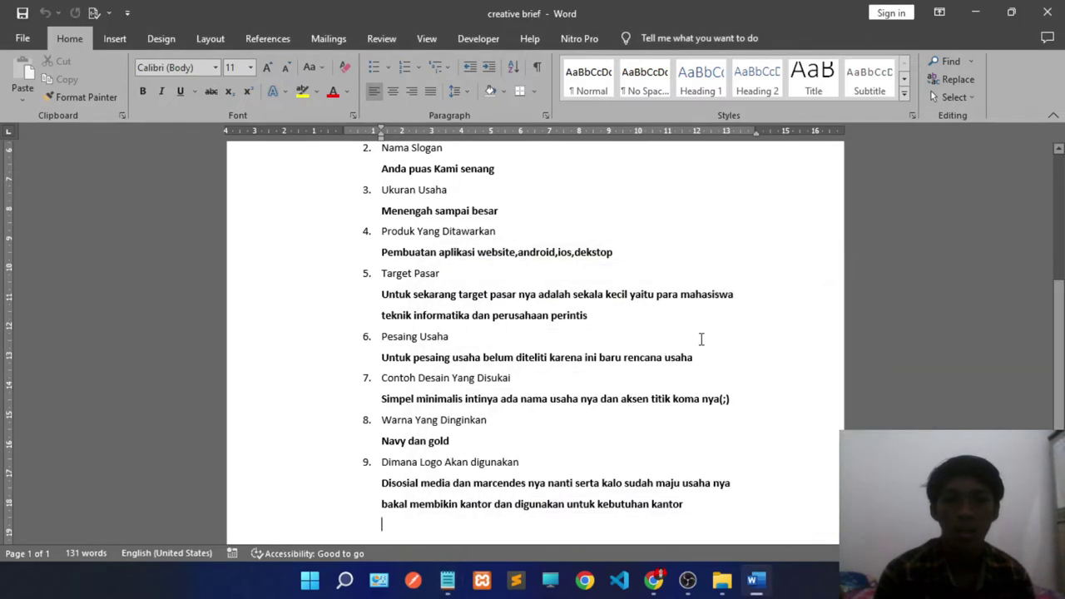
pyautogui.click(654, 580)
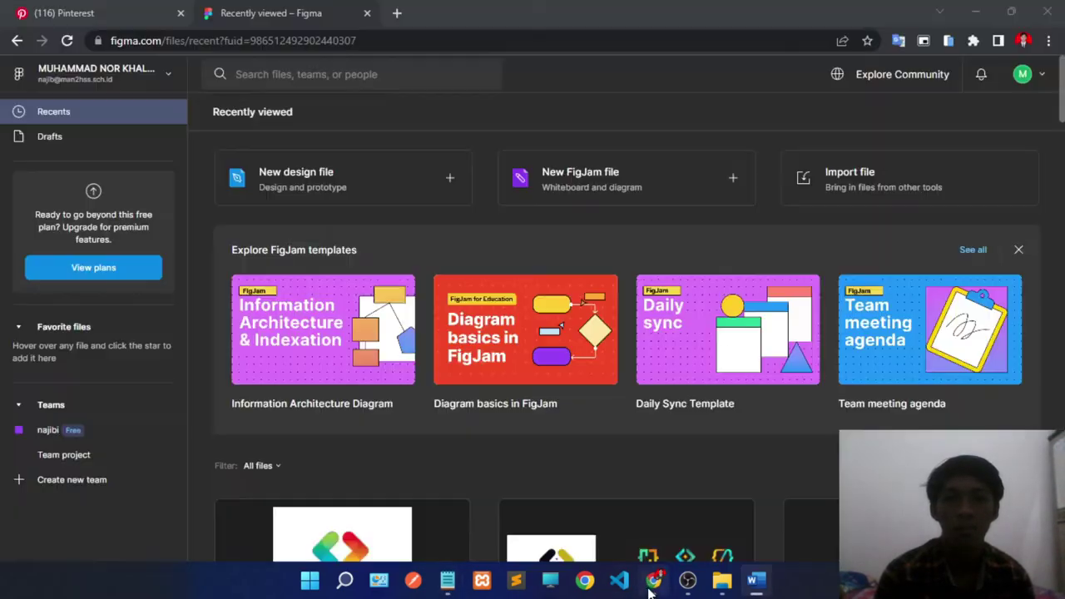
# Step: Glance at Pinterest's recent searches, then create a new blank Figma design file
pyautogui.click(88, 10)
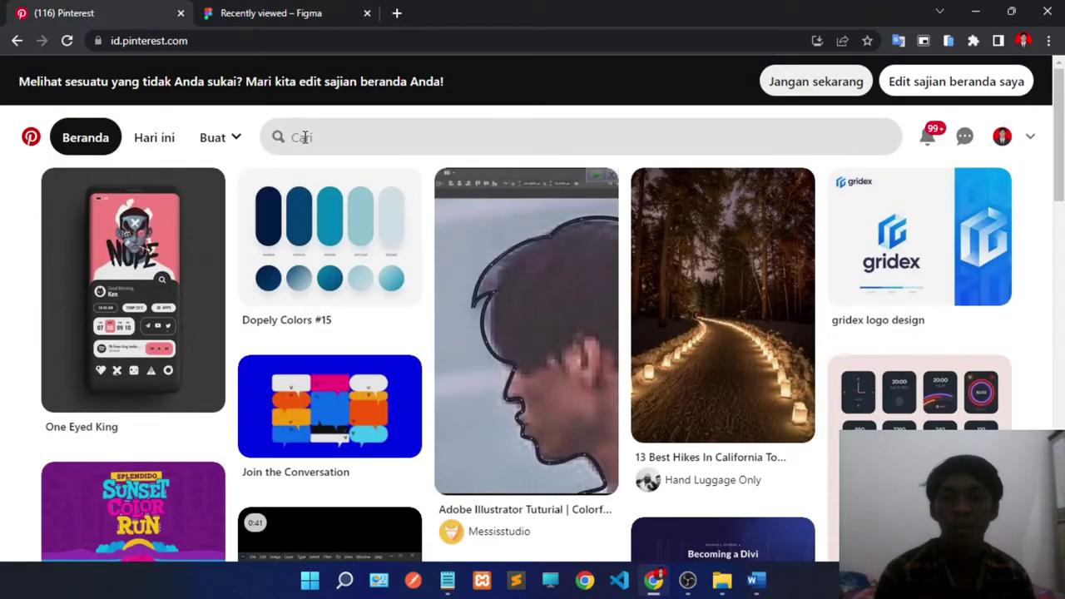
pyautogui.click(304, 138)
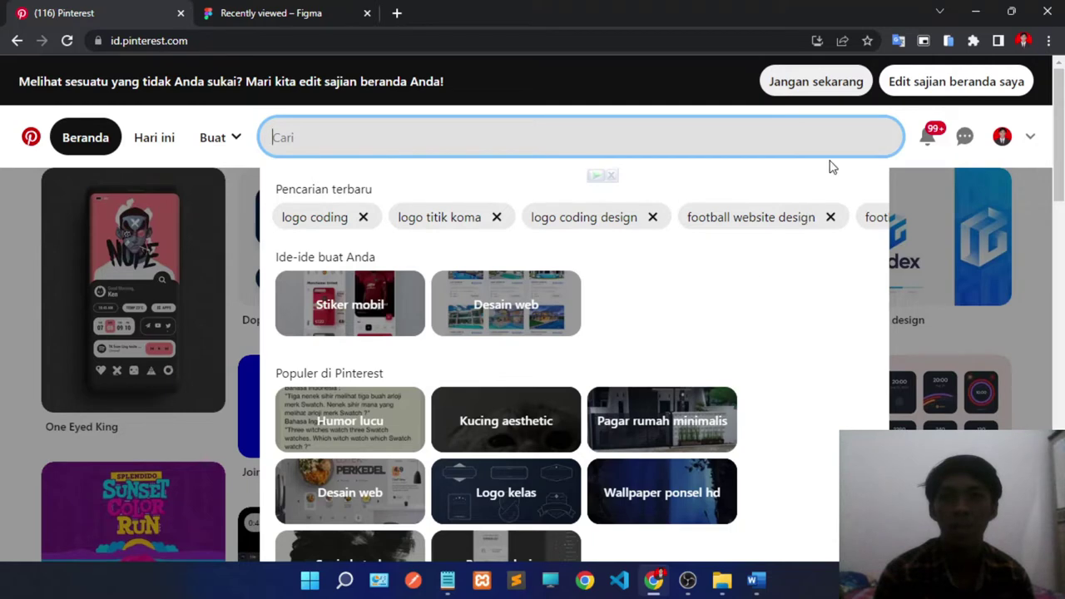
pyautogui.click(317, 10)
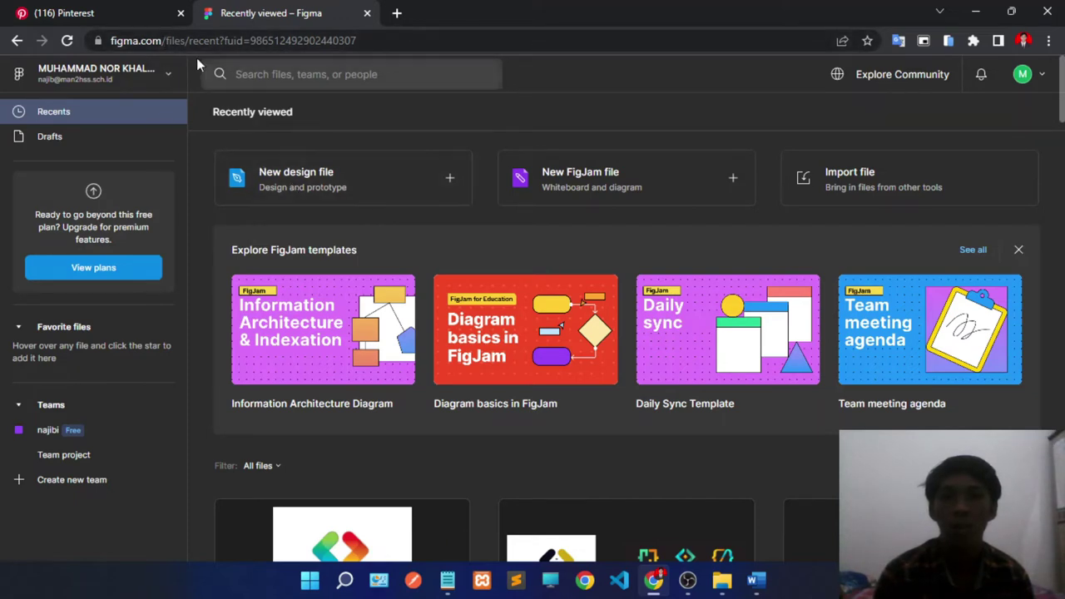
pyautogui.moveTo(162, 40); pyautogui.dragTo(110, 40)
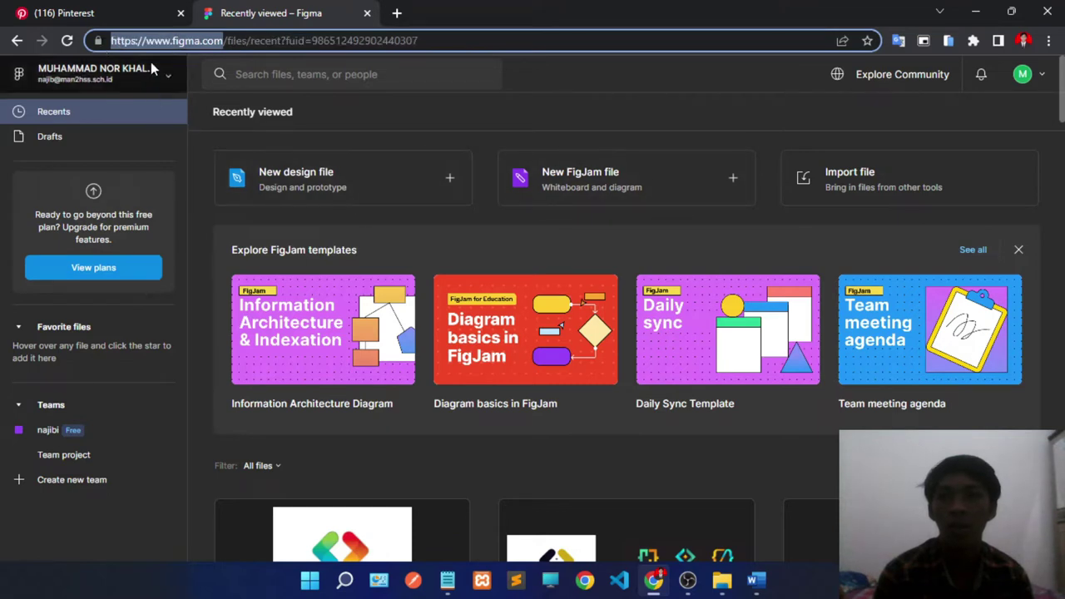
pyautogui.click(197, 40)
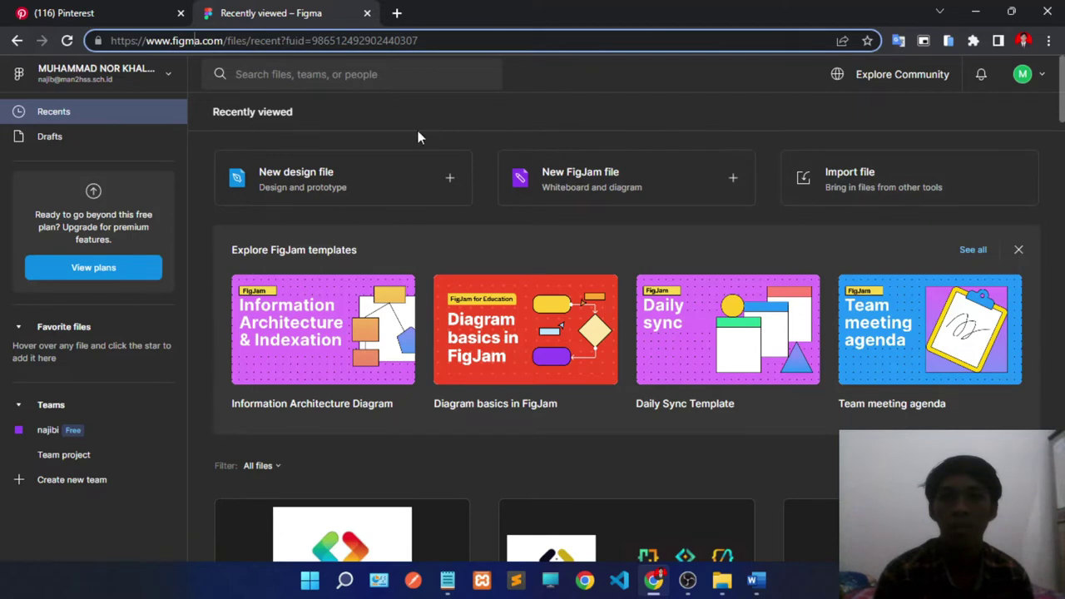
pyautogui.click(438, 182)
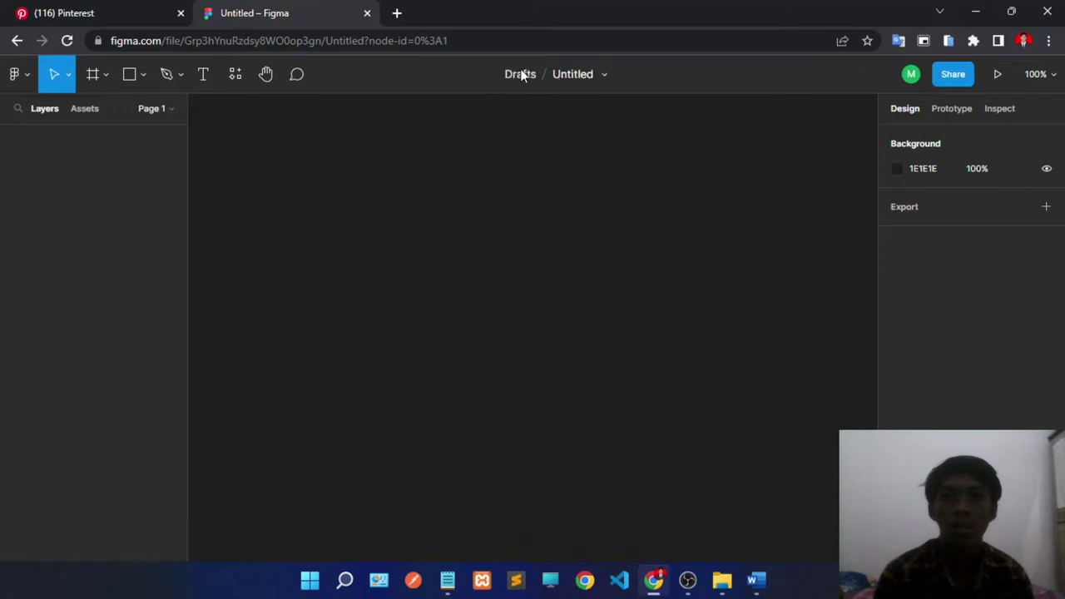
# Step: Close the stray blank tab and rename the Untitled file to 'logo'
pyautogui.click(520, 74)
pyautogui.click(553, 13)
pyautogui.click(575, 77)
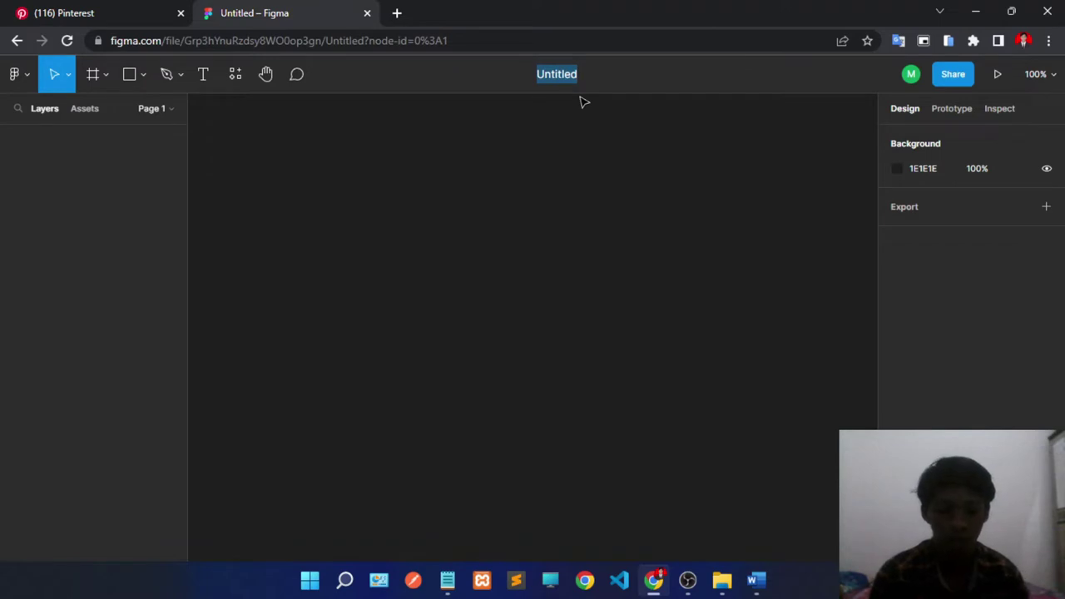
pyautogui.press('BackSpace')
pyautogui.write('logo')
pyautogui.press('Return')
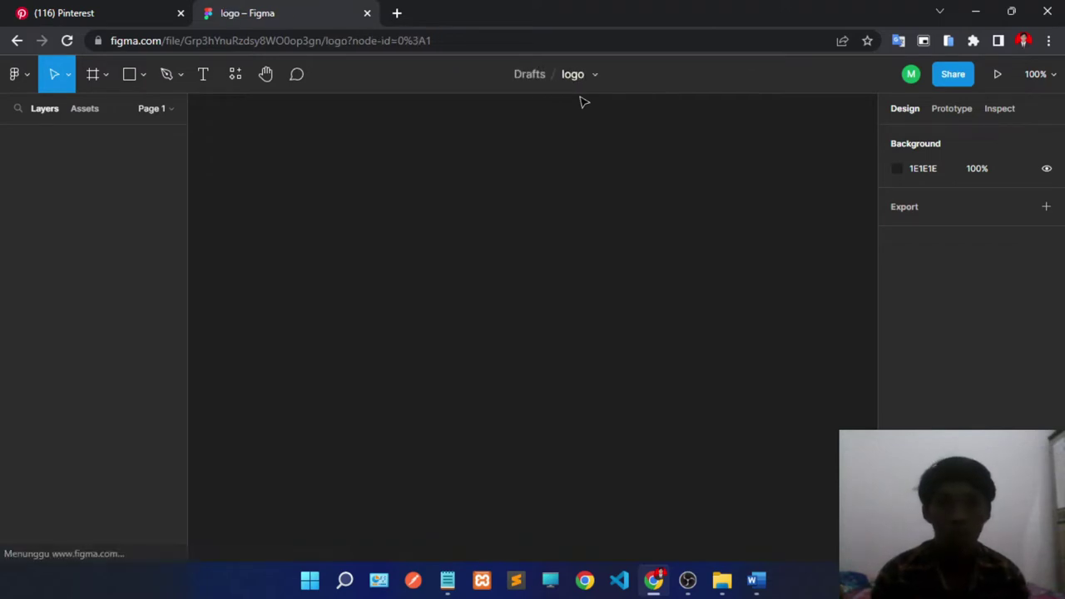
# Step: Draw Frame 1 with the Frame tool and size it to 483×418
pyautogui.click(102, 74)
pyautogui.click(79, 117)
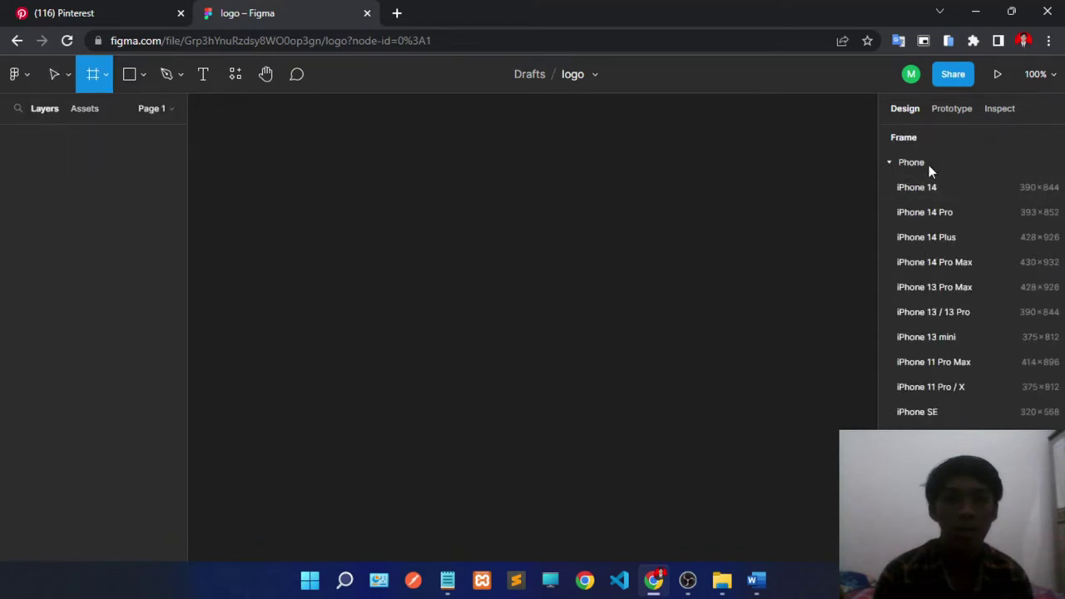
pyautogui.scroll(-3, 975, 295)
pyautogui.scroll(3, 957, 382)
pyautogui.moveTo(367, 212); pyautogui.dragTo(690, 463)
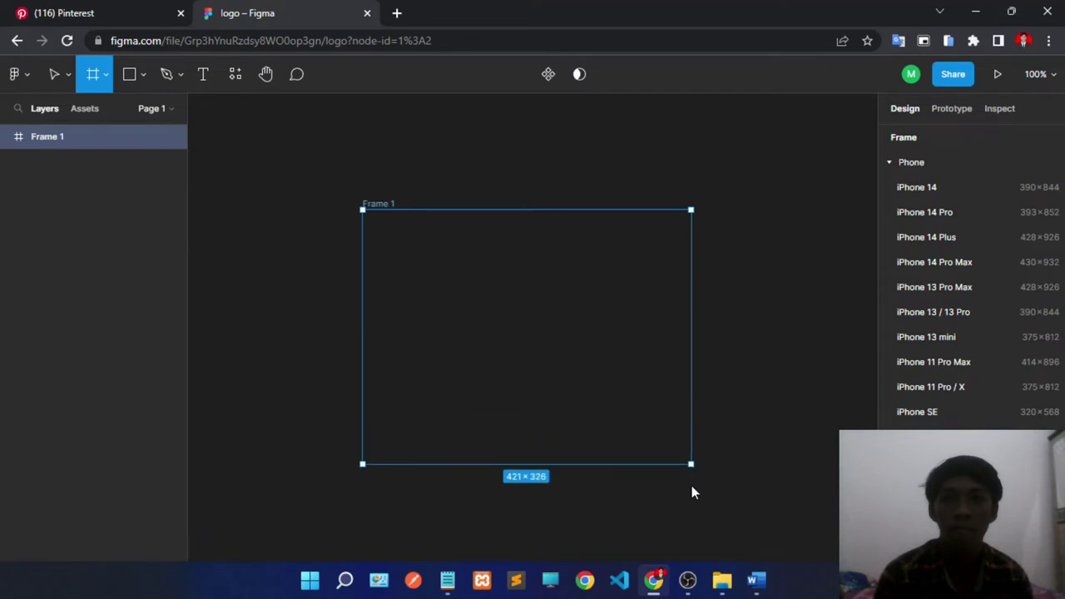
pyautogui.moveTo(691, 486); pyautogui.dragTo(740, 536)
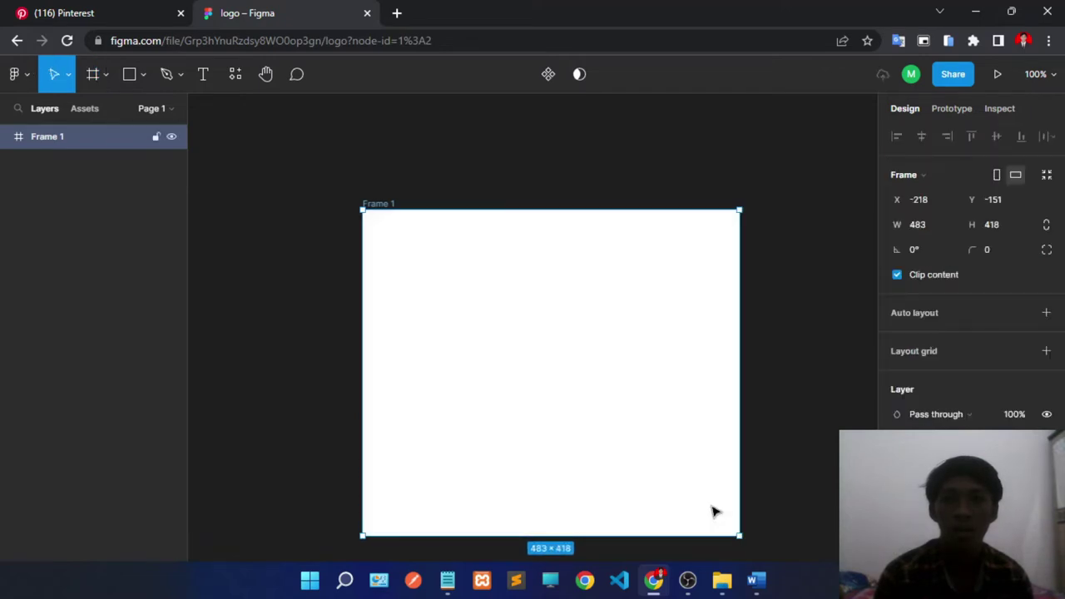
pyautogui.scroll(-2, 580, 369)
pyautogui.scroll(4, 585, 371)
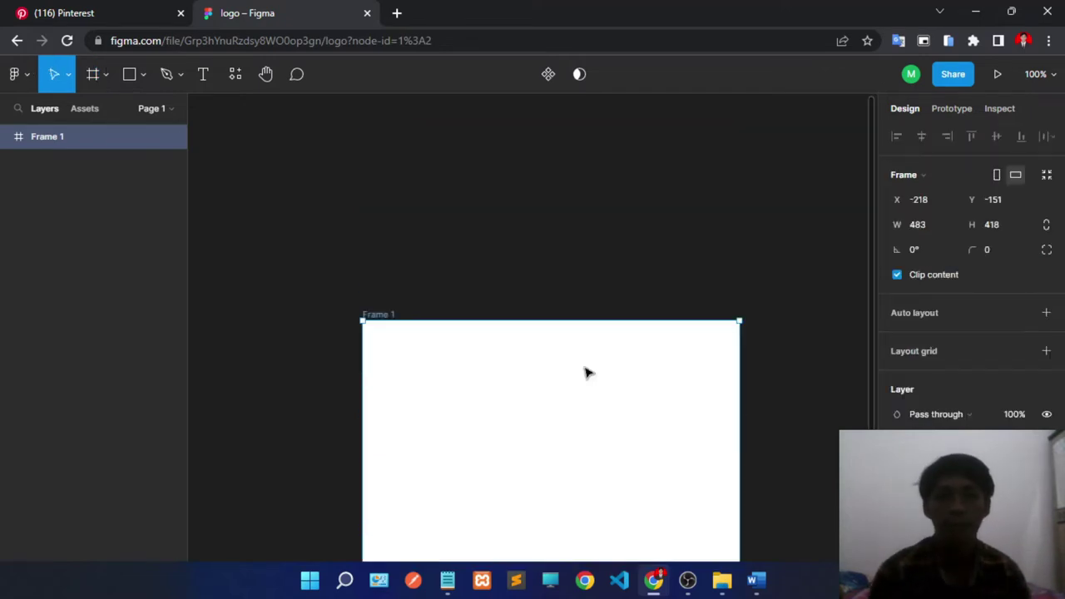
pyautogui.scroll(-1, 586, 372)
pyautogui.scroll(-3, 586, 372)
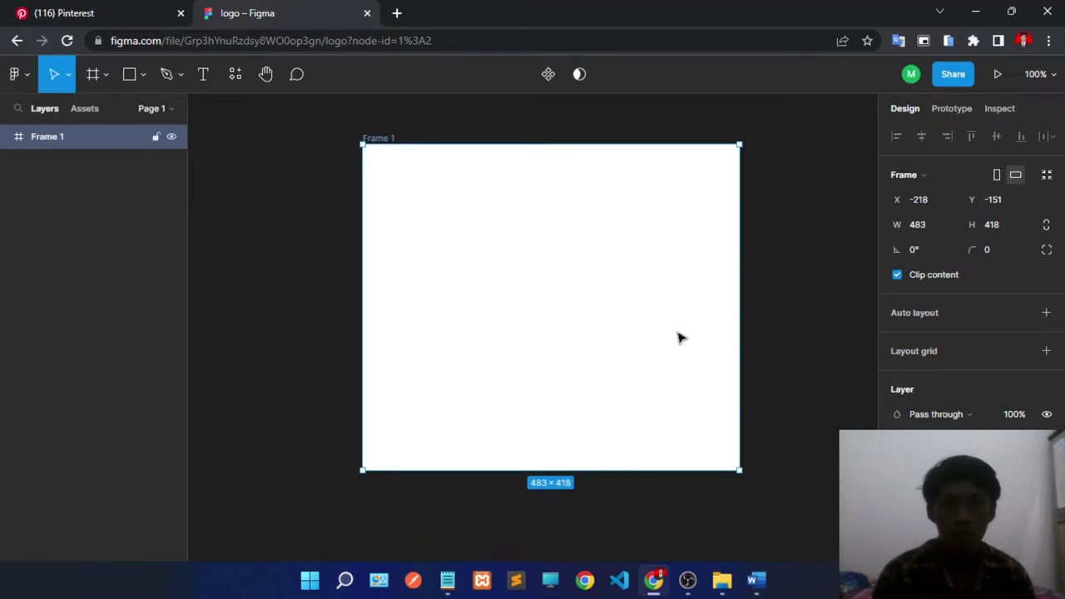
# Step: Load the first downloaded JPG from Downloads through File > Place image
pyautogui.click(83, 12)
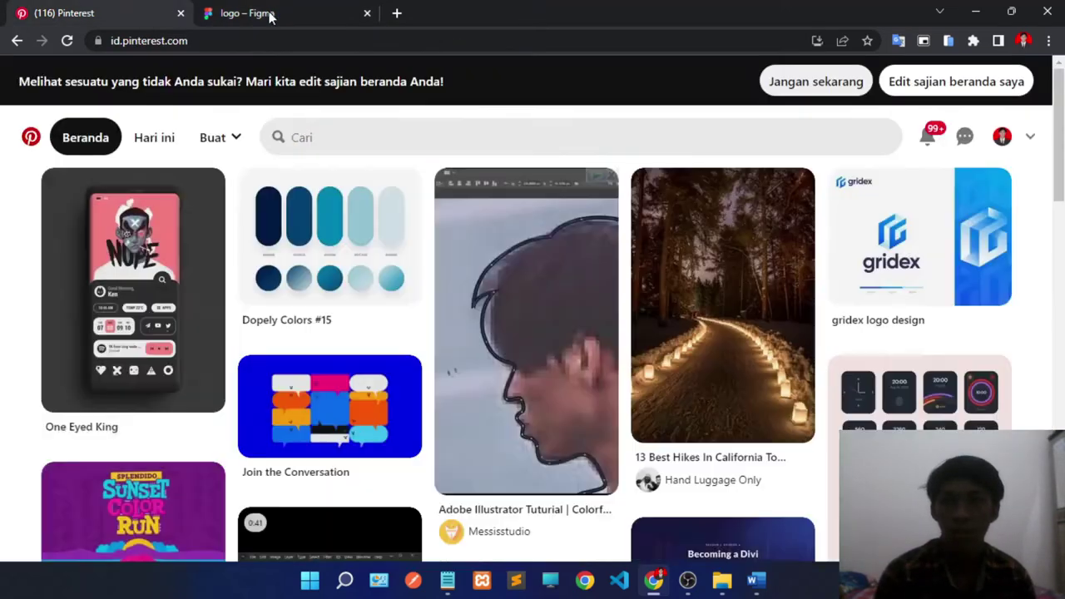
pyautogui.click(250, 13)
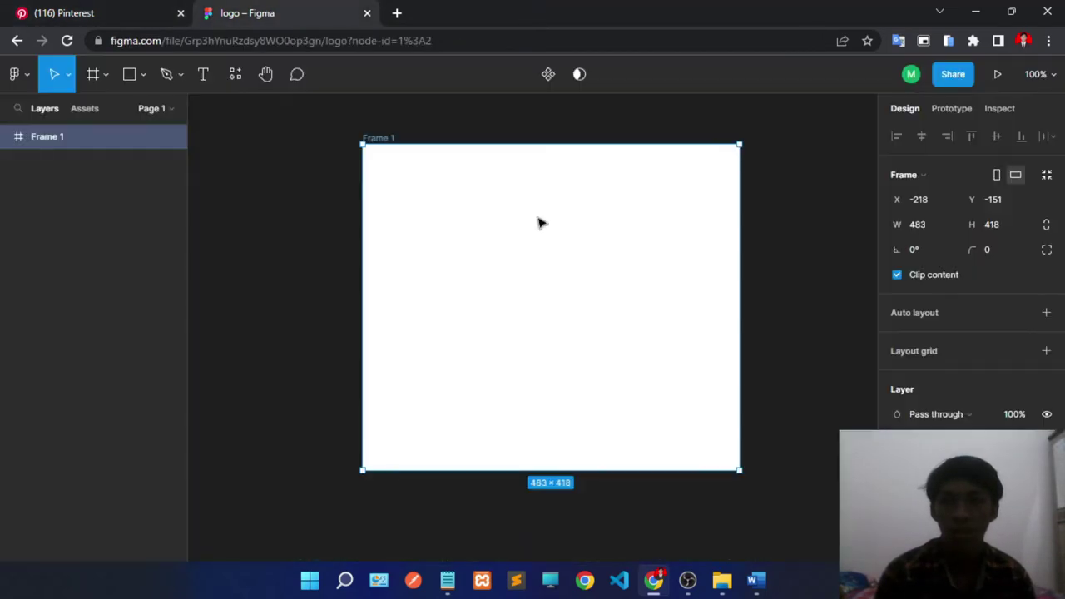
pyautogui.click(25, 75)
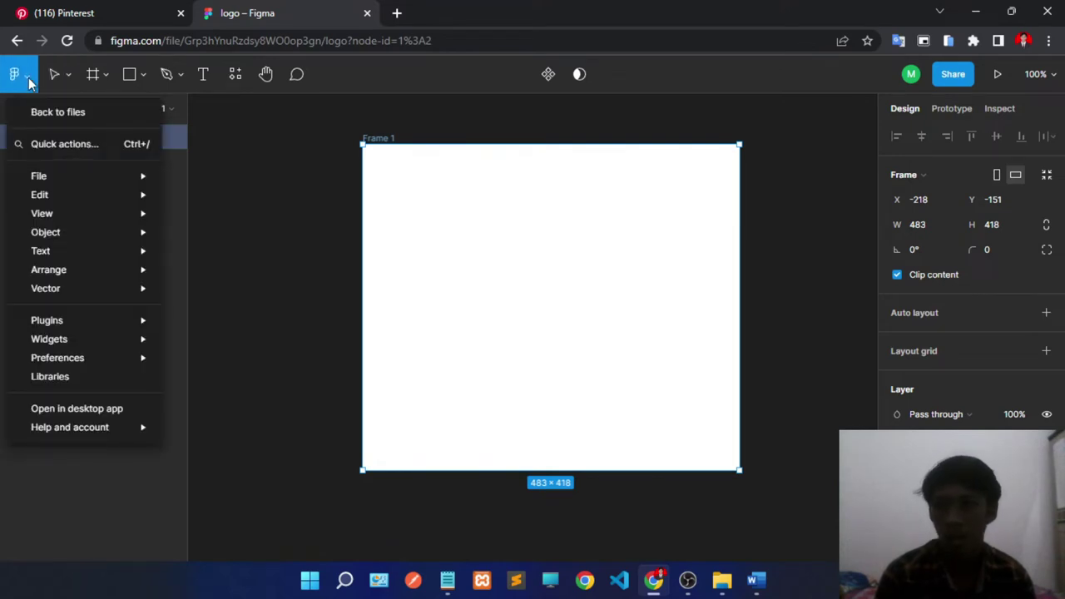
pyautogui.moveTo(75, 175)
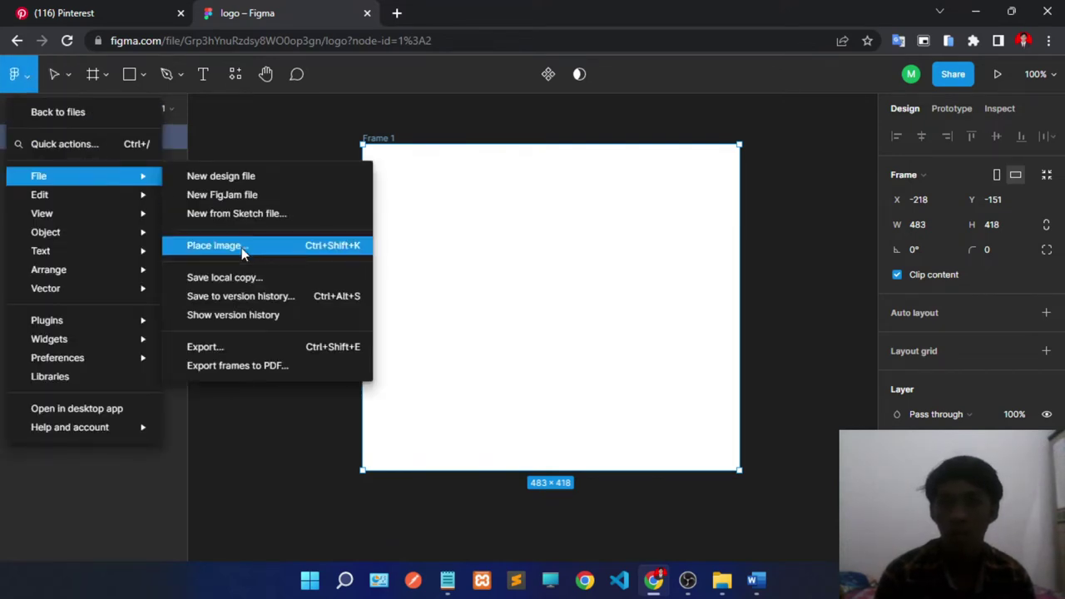
pyautogui.click(355, 250)
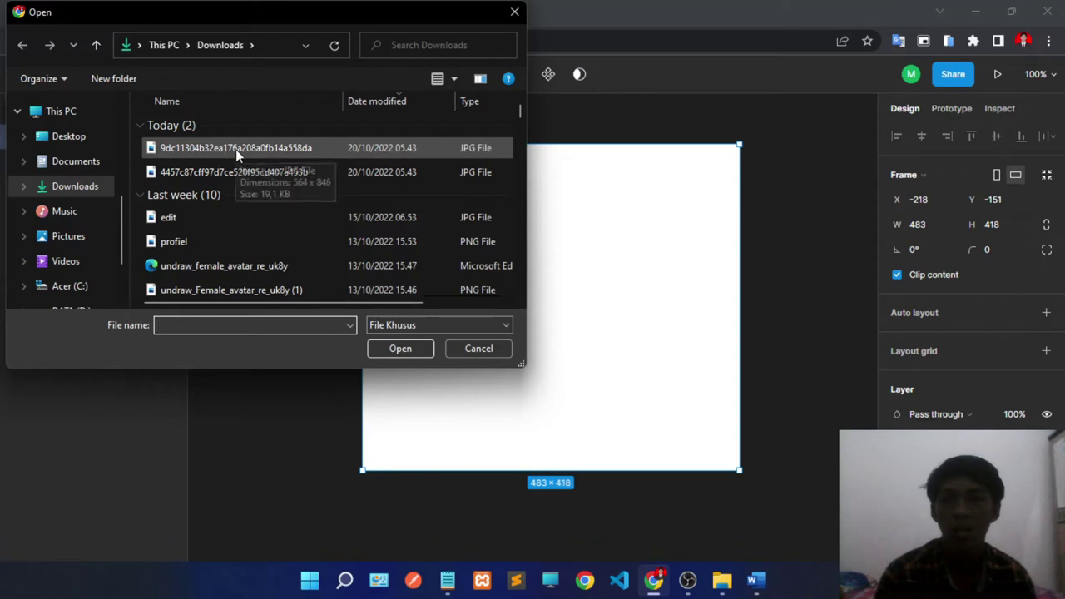
pyautogui.click(235, 149)
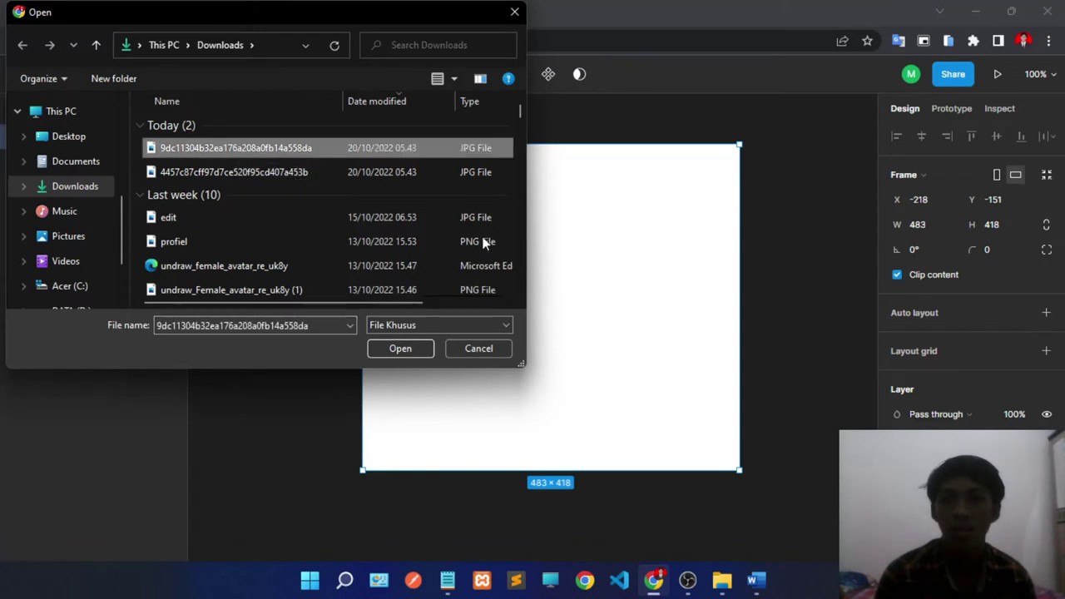
pyautogui.click(401, 349)
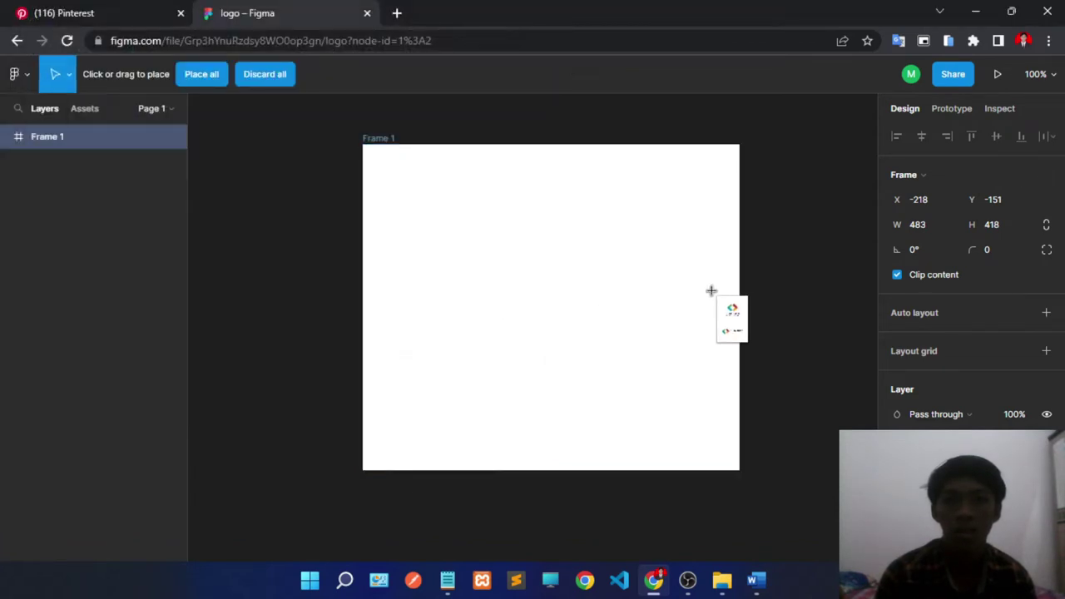
# Step: Place the 478×678 SOCIALCODE image and move it into Frame 1 at X 5, Y 17
pyautogui.scroll(-3, 460, 380)
pyautogui.scroll(-2, 460, 380)
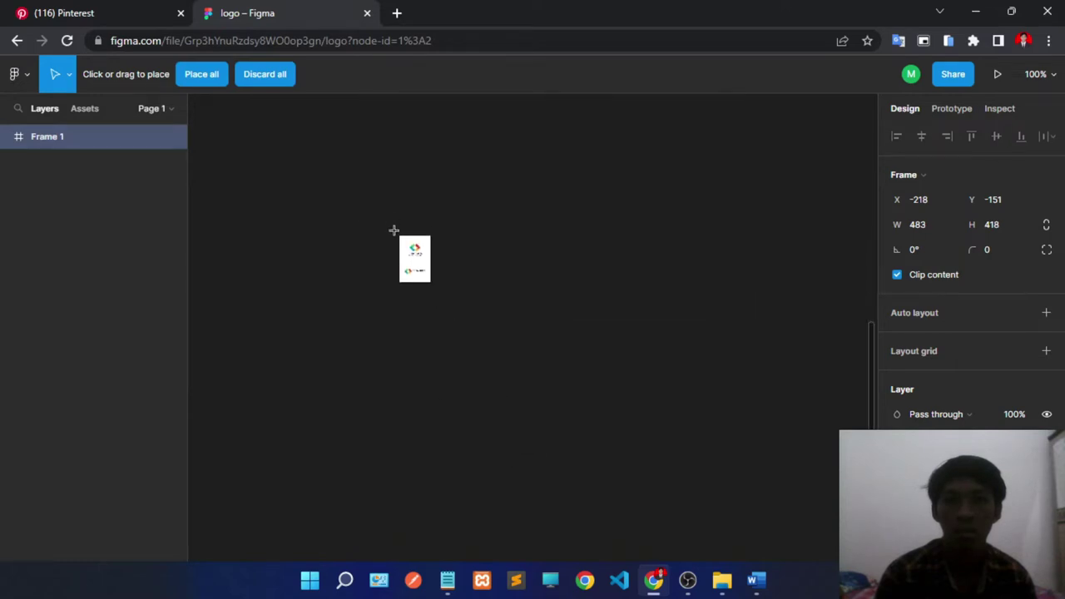
pyautogui.moveTo(397, 206)
pyautogui.mouseDown()
pyautogui.moveTo(657, 428)
pyautogui.moveTo(765, 563)
pyautogui.mouseUp()
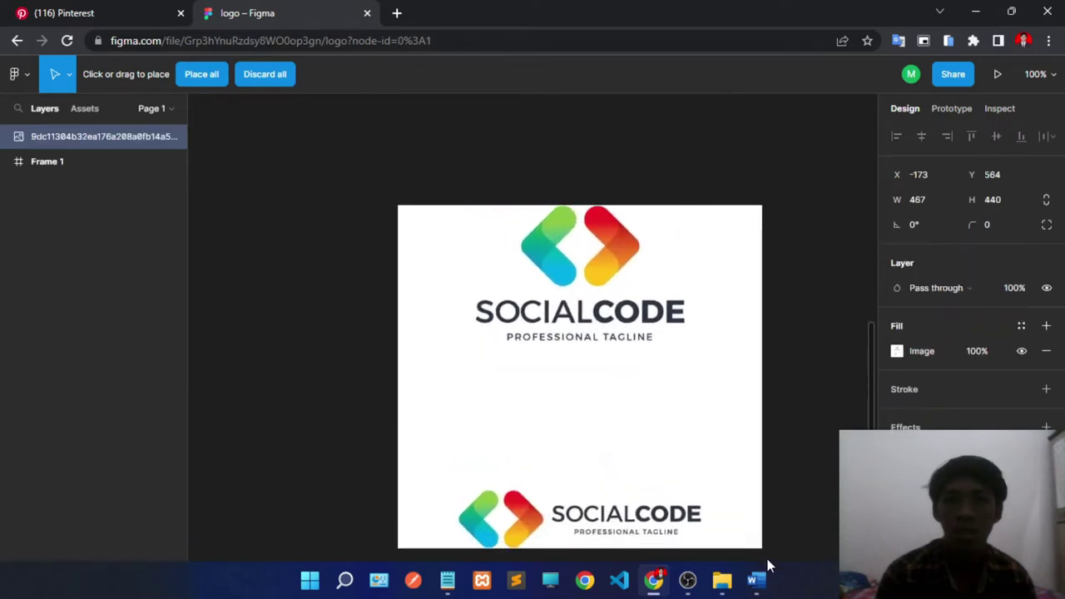
pyautogui.scroll(-1, 641, 319)
pyautogui.scroll(1, 607, 316)
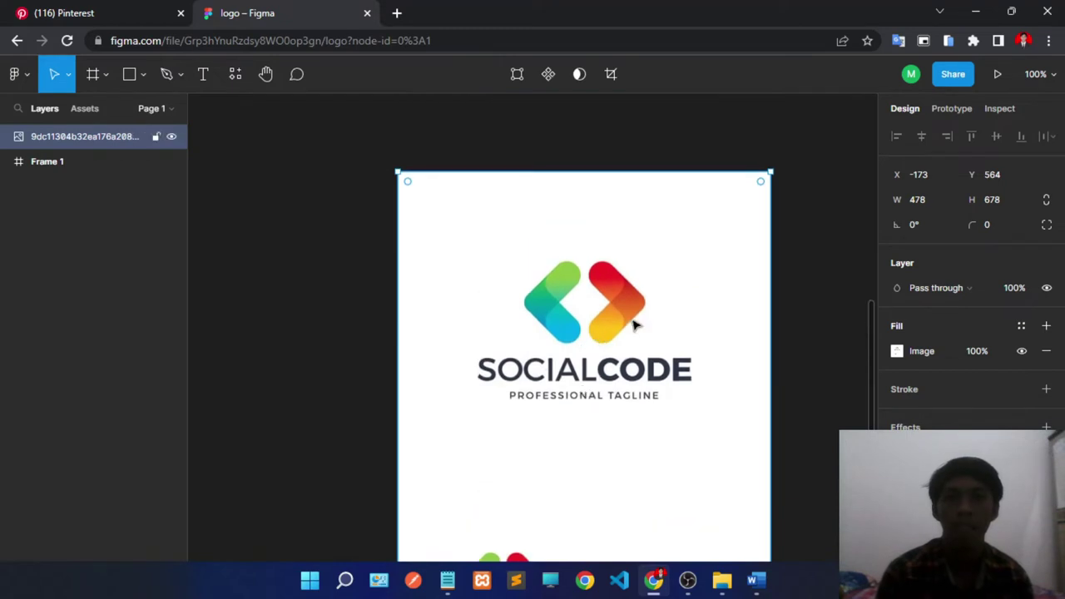
pyautogui.scroll(3, 611, 333)
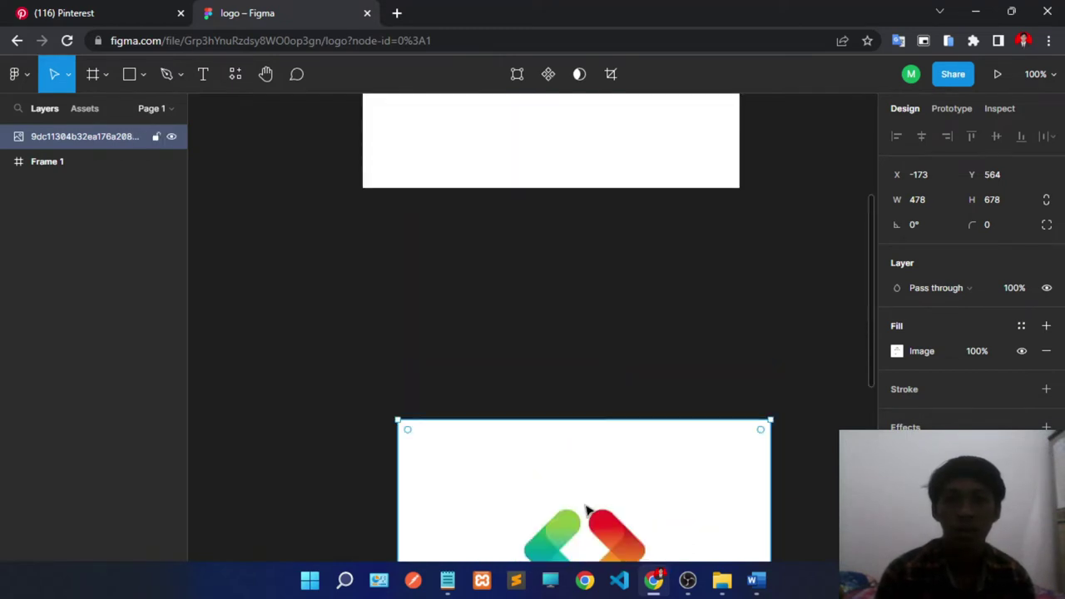
pyautogui.moveTo(582, 416)
pyautogui.mouseDown()
pyautogui.moveTo(561, 199)
pyautogui.moveTo(565, 324)
pyautogui.moveTo(584, 302)
pyautogui.moveTo(552, 272)
pyautogui.mouseUp()
pyautogui.scroll(2, 566, 407)
pyautogui.scroll(-2, 564, 324)
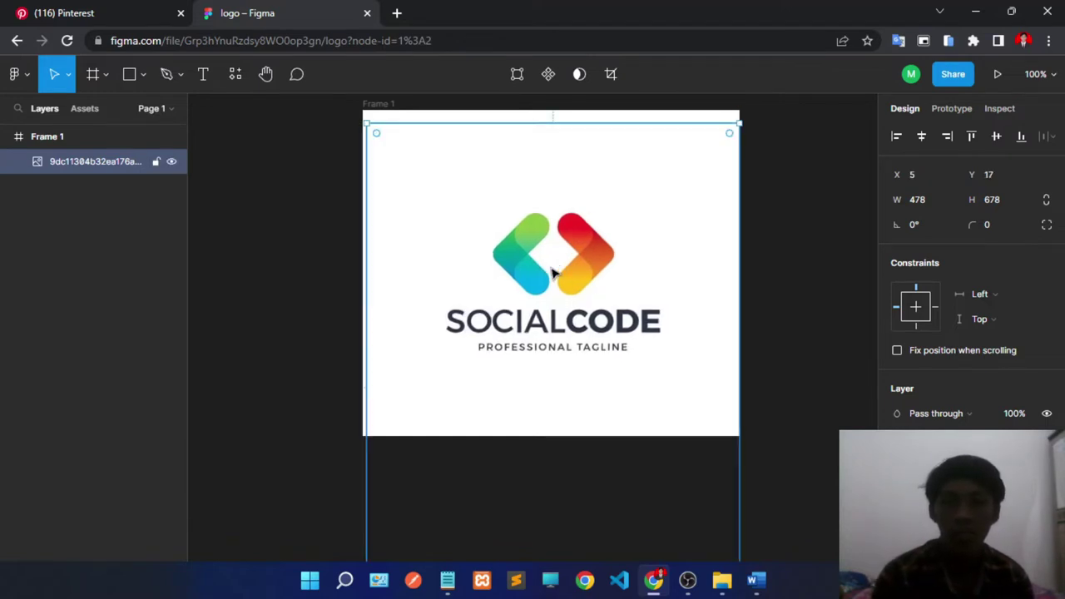
pyautogui.scroll(2, 552, 272)
pyautogui.scroll(-4, 553, 272)
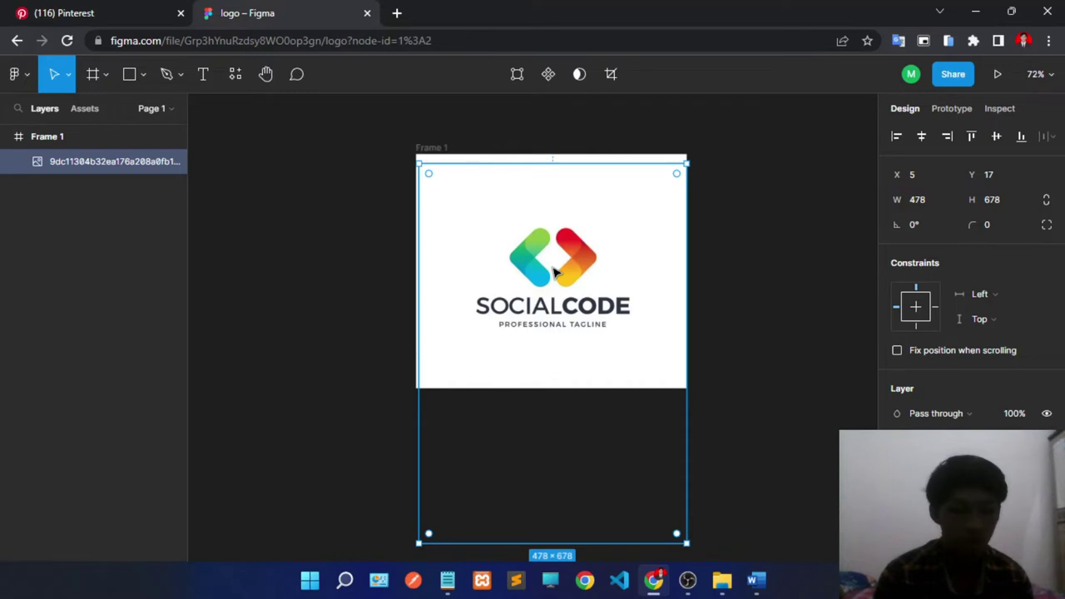
# Step: Lock the SOCIALCODE reference image layer at X 3, Y 13 in Frame 1
pyautogui.scroll(3, 552, 272)
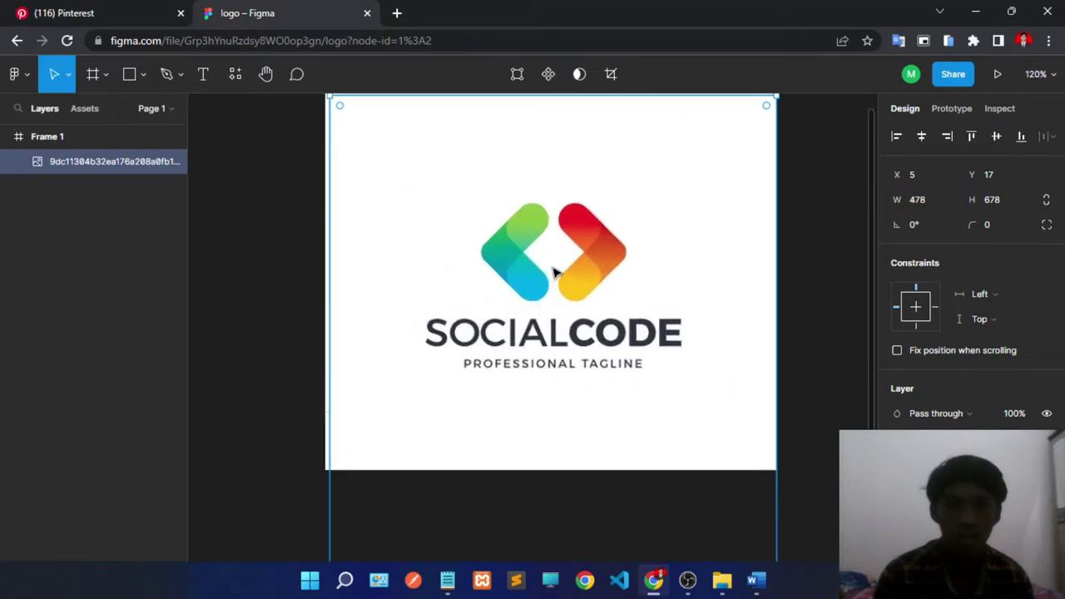
pyautogui.scroll(2, 552, 272)
pyautogui.moveTo(108, 161)
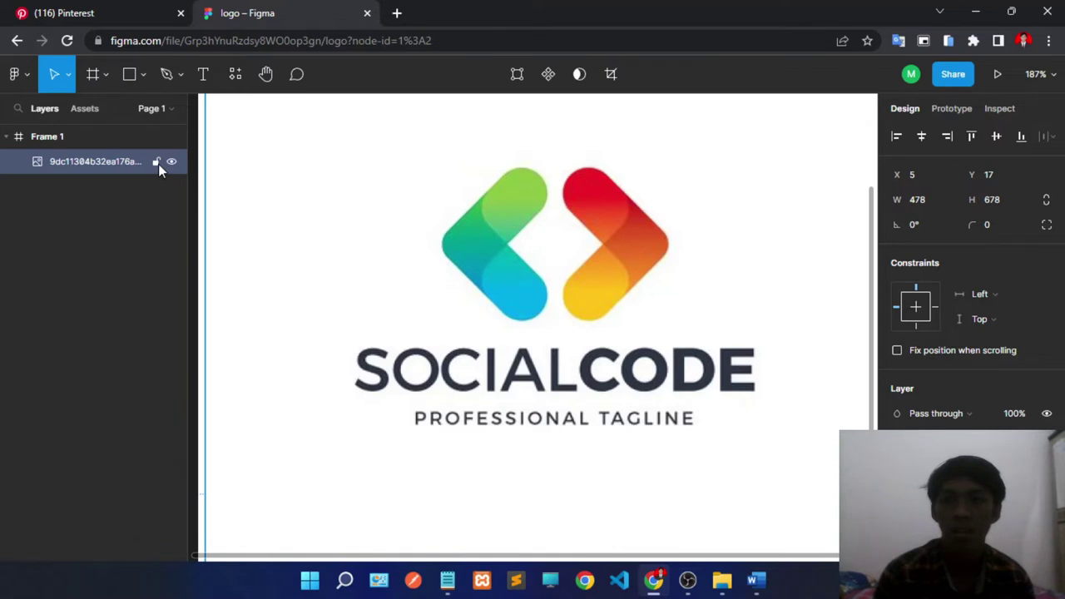
pyautogui.moveTo(556, 275); pyautogui.dragTo(554, 268)
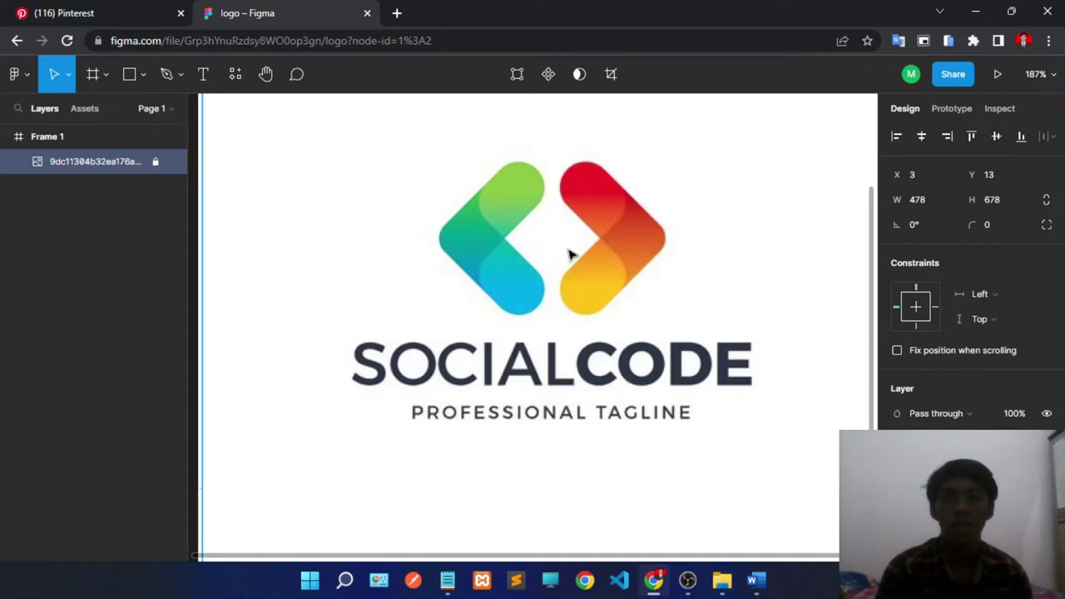
# Step: Zoom in on the reference logo's green chevron
pyautogui.hscroll(-2, 542, 247)
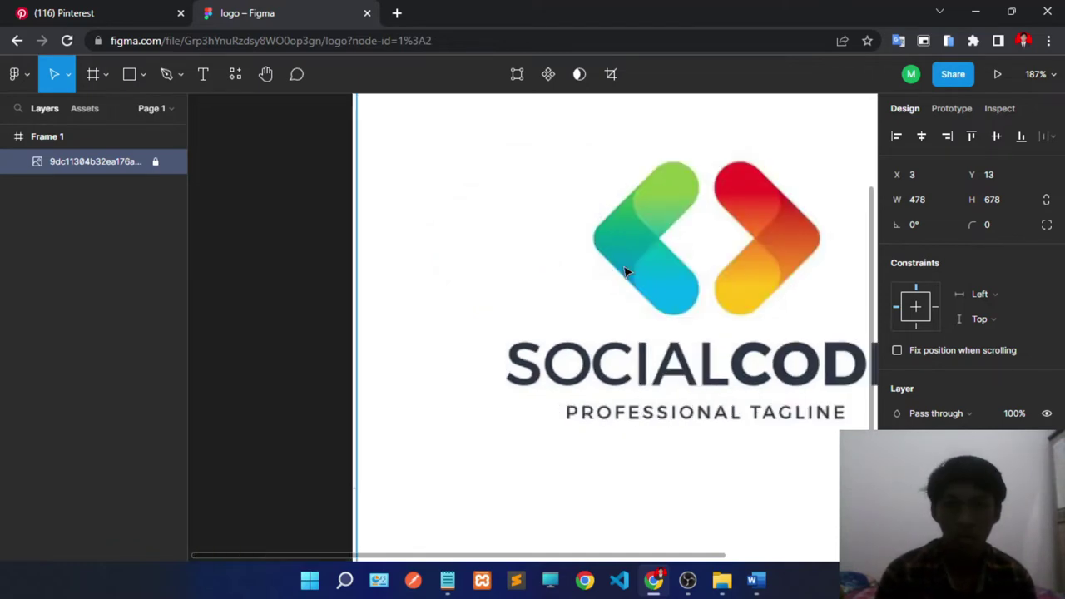
pyautogui.scroll(2, 654, 305)
pyautogui.scroll(3, 655, 306)
pyautogui.scroll(-1, 599, 504)
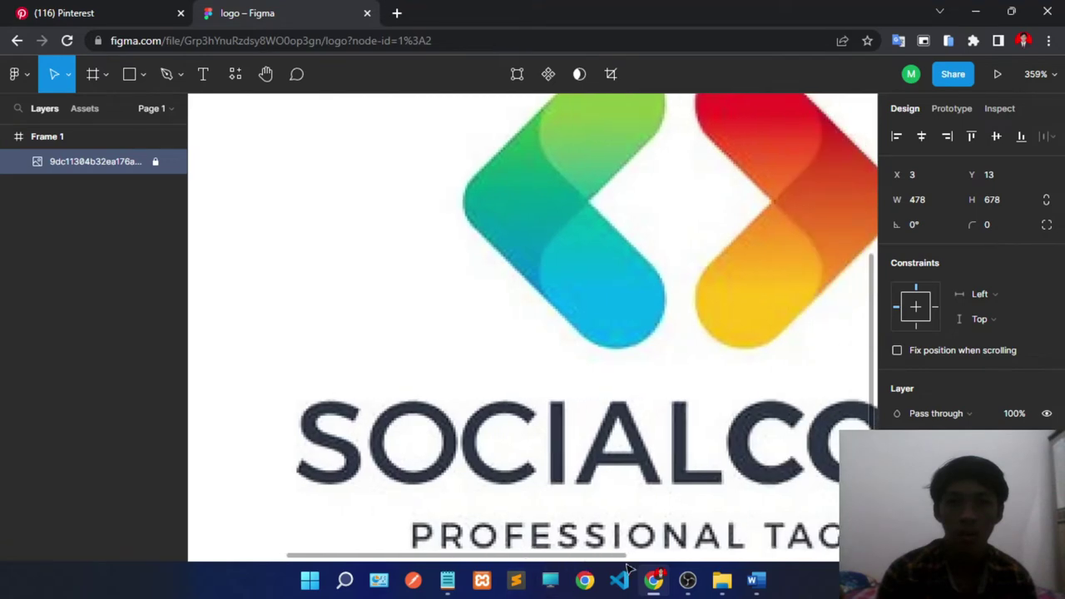
pyautogui.hscroll(2, 632, 532)
pyautogui.scroll(1, 532, 361)
pyautogui.scroll(2, 532, 361)
pyautogui.scroll(2, 532, 361)
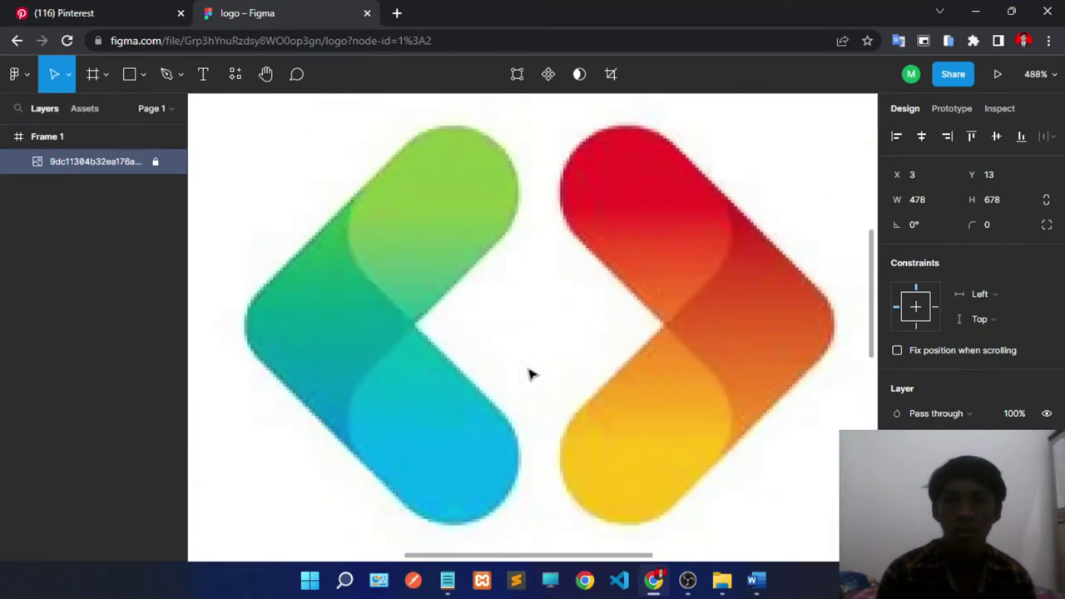
pyautogui.scroll(2, 485, 354)
pyautogui.scroll(2, 485, 354)
pyautogui.scroll(1, 332, 328)
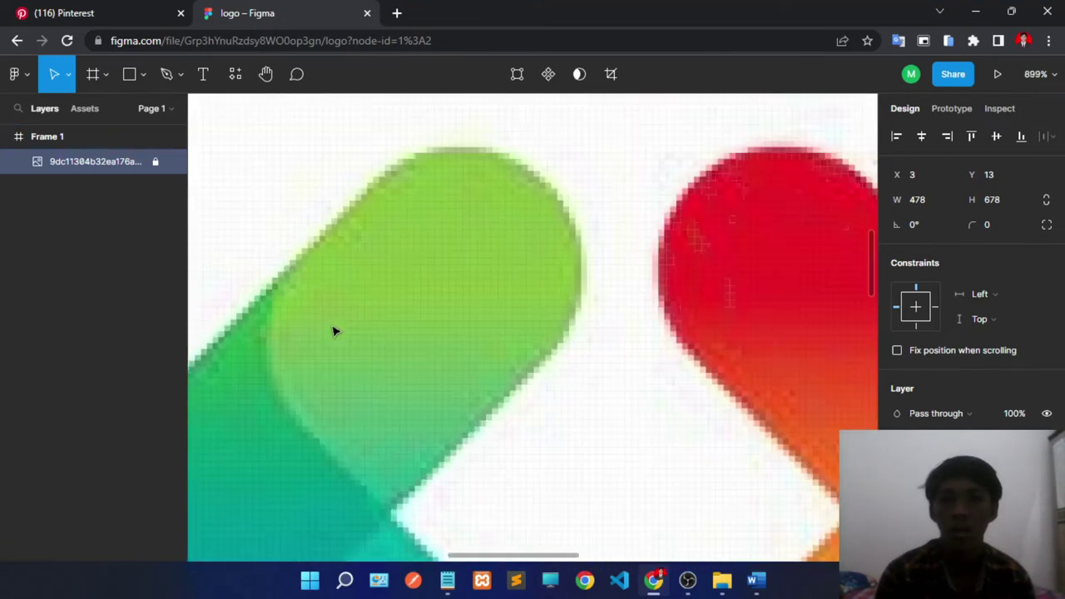
pyautogui.scroll(1, 336, 330)
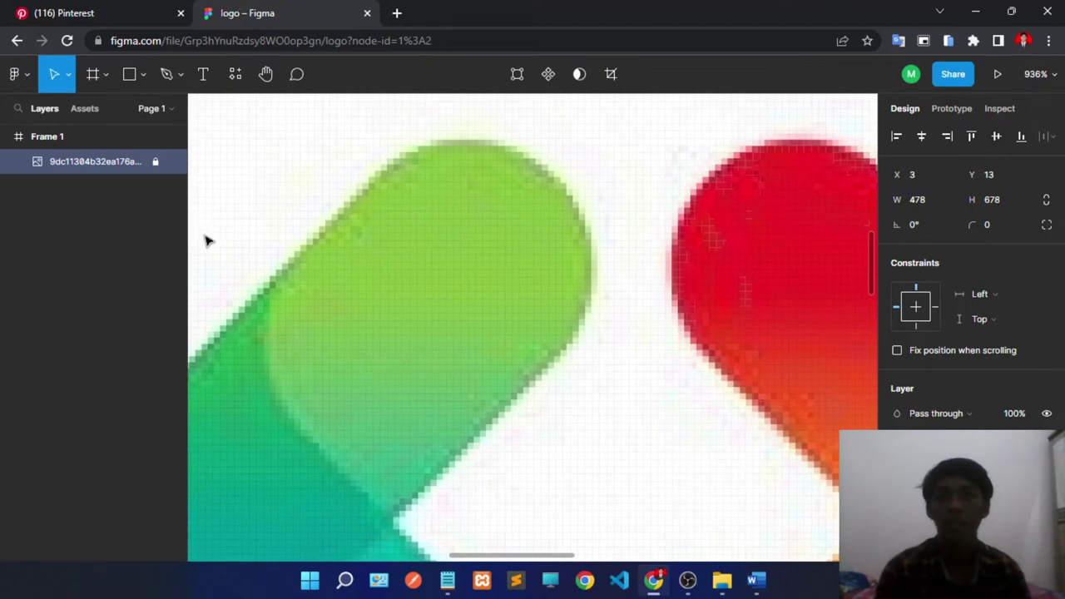
# Step: With the Pen tool, trace the green chevron's straight outer edge and curve around its rounded top
pyautogui.click(164, 78)
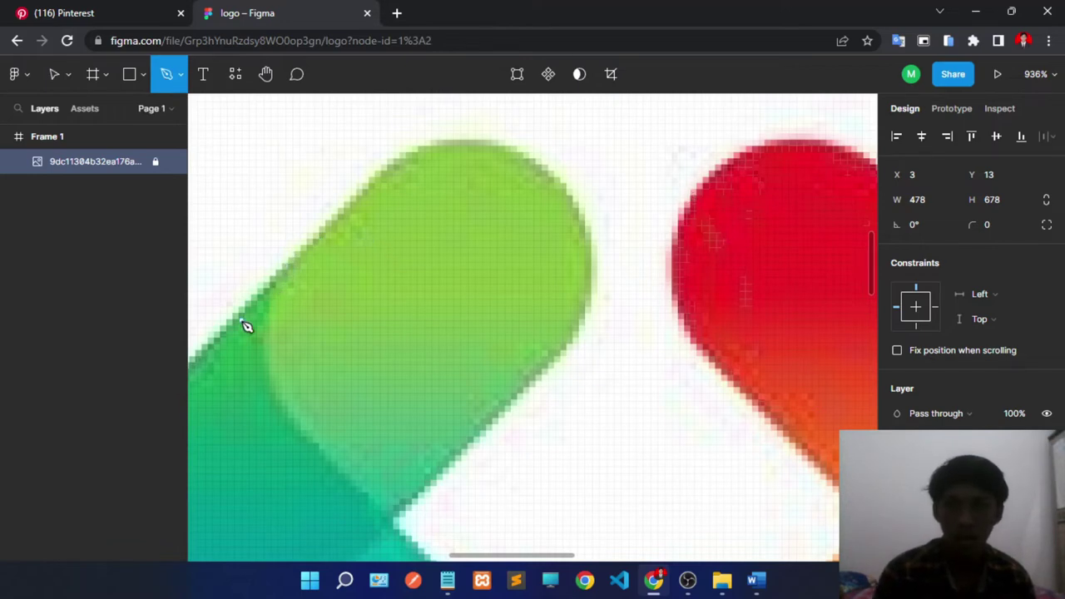
pyautogui.click(270, 281)
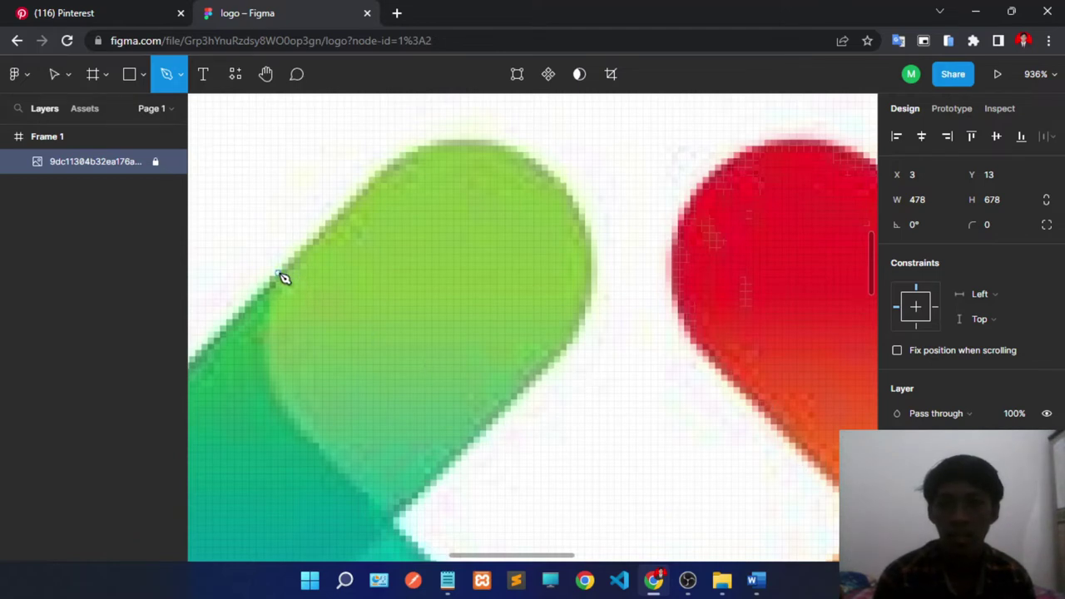
pyautogui.click(278, 273)
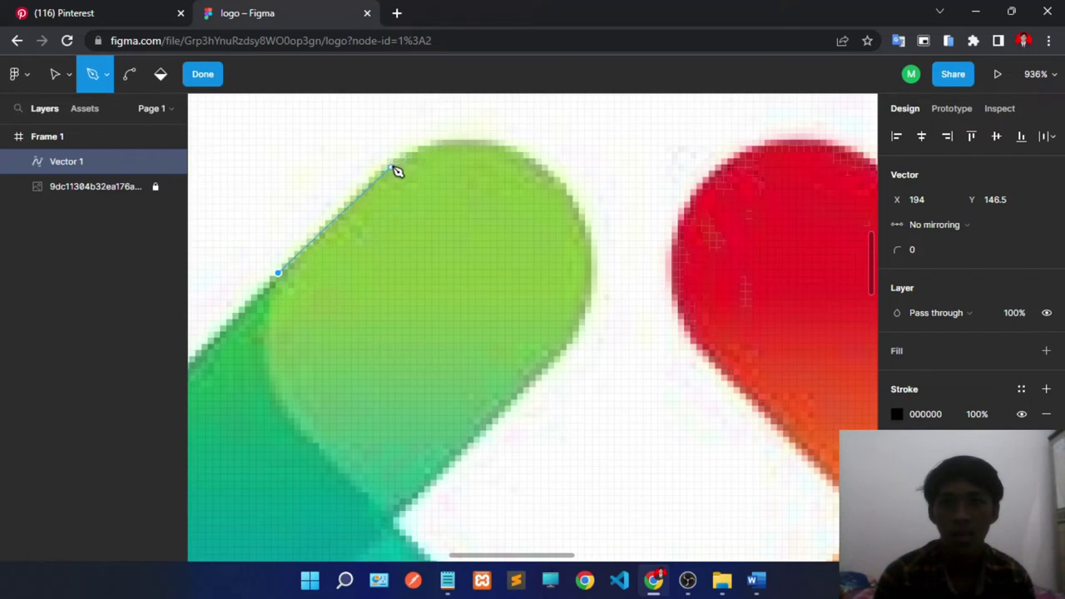
pyautogui.click(395, 168)
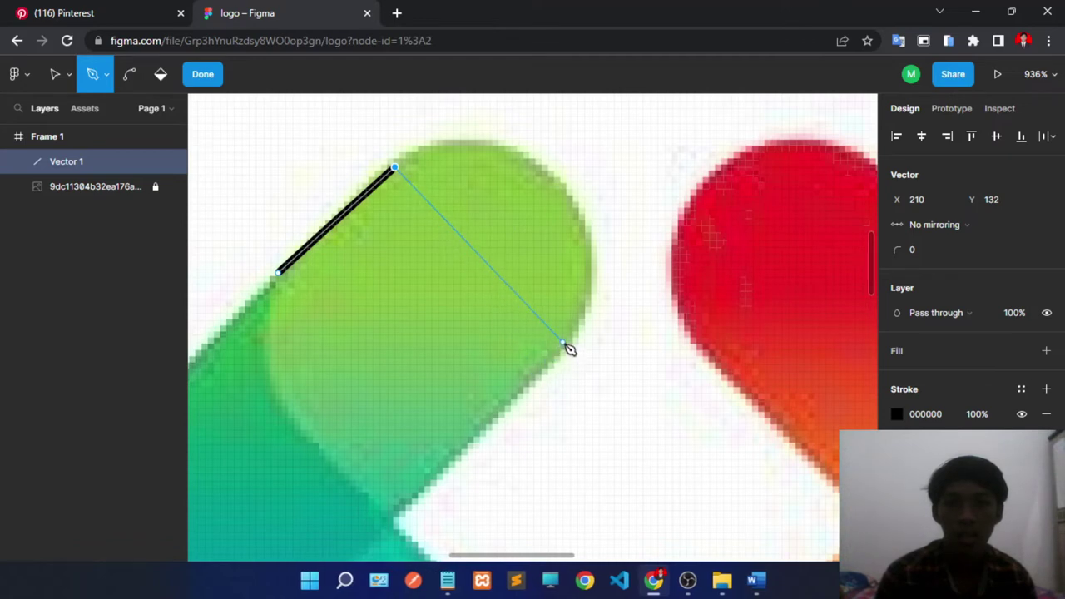
pyautogui.click(563, 344)
pyautogui.moveTo(559, 356)
pyautogui.mouseDown()
pyautogui.moveTo(586, 329)
pyautogui.moveTo(557, 539)
pyautogui.mouseUp()
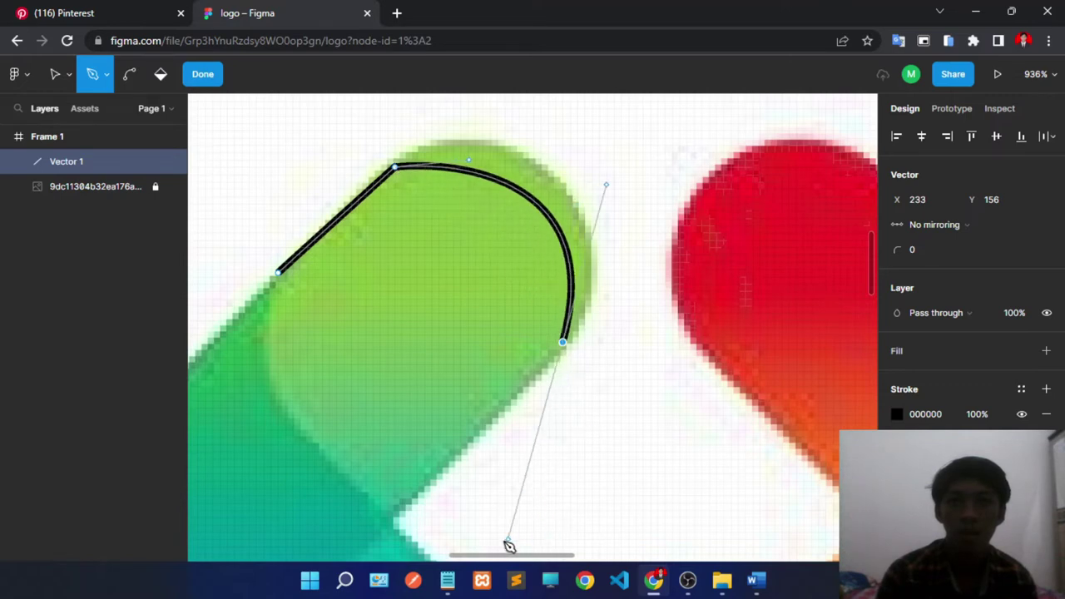
pyautogui.moveTo(557, 539); pyautogui.dragTo(558, 305)
# Step: Refine the curve around the rounded tip and drop its handle before the next edge
pyautogui.scroll(-3, 560, 330)
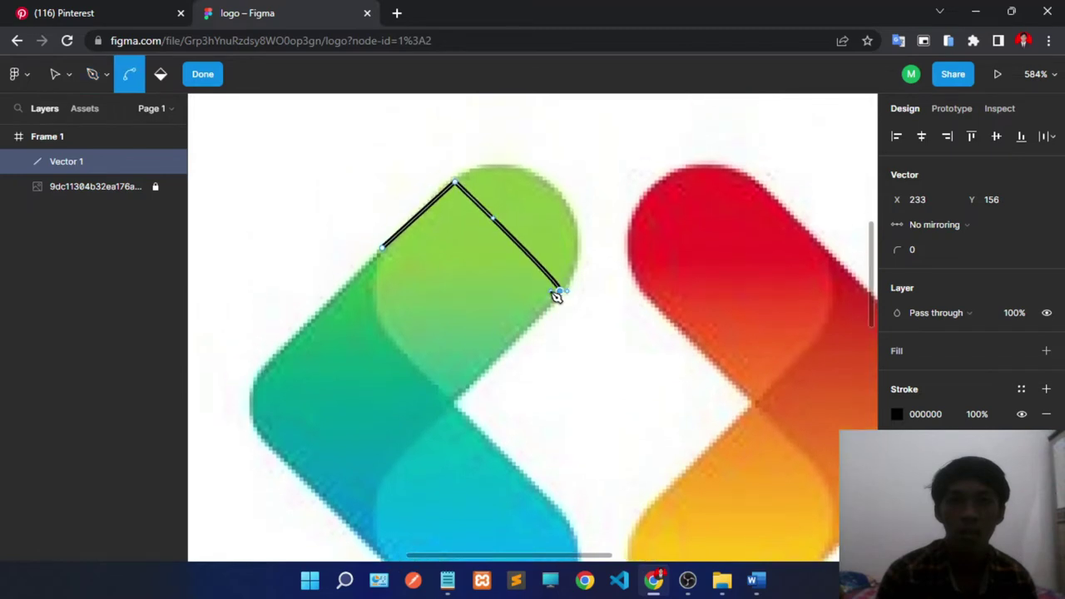
pyautogui.scroll(3, 556, 300)
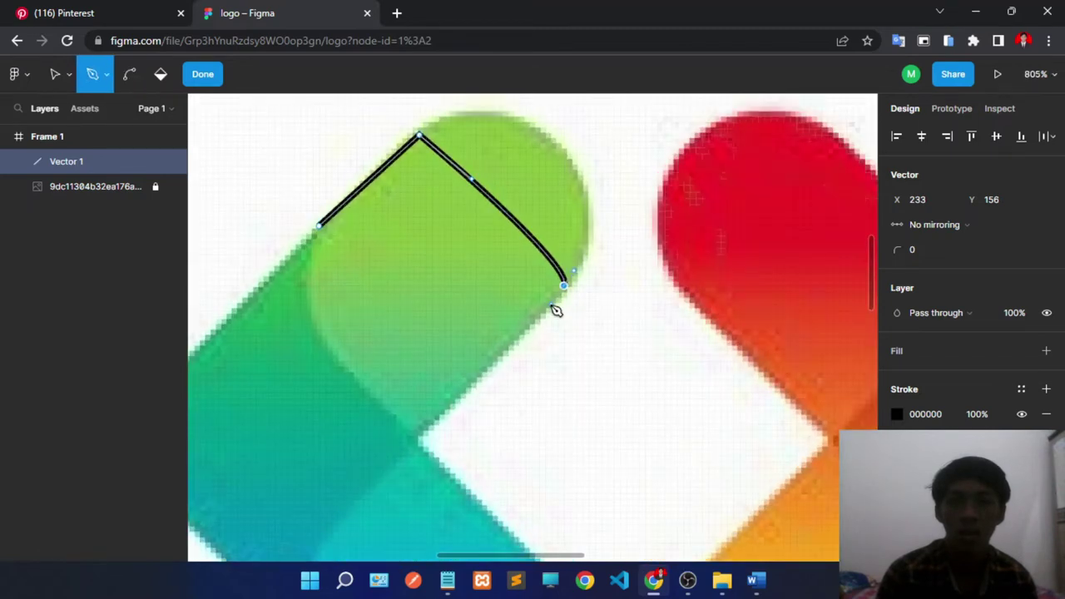
pyautogui.scroll(3, 557, 309)
pyautogui.moveTo(556, 308)
pyautogui.mouseDown()
pyautogui.moveTo(511, 385)
pyautogui.moveTo(516, 459)
pyautogui.moveTo(545, 530)
pyautogui.moveTo(490, 522)
pyautogui.moveTo(493, 535)
pyautogui.mouseUp()
pyautogui.scroll(-2, 513, 383)
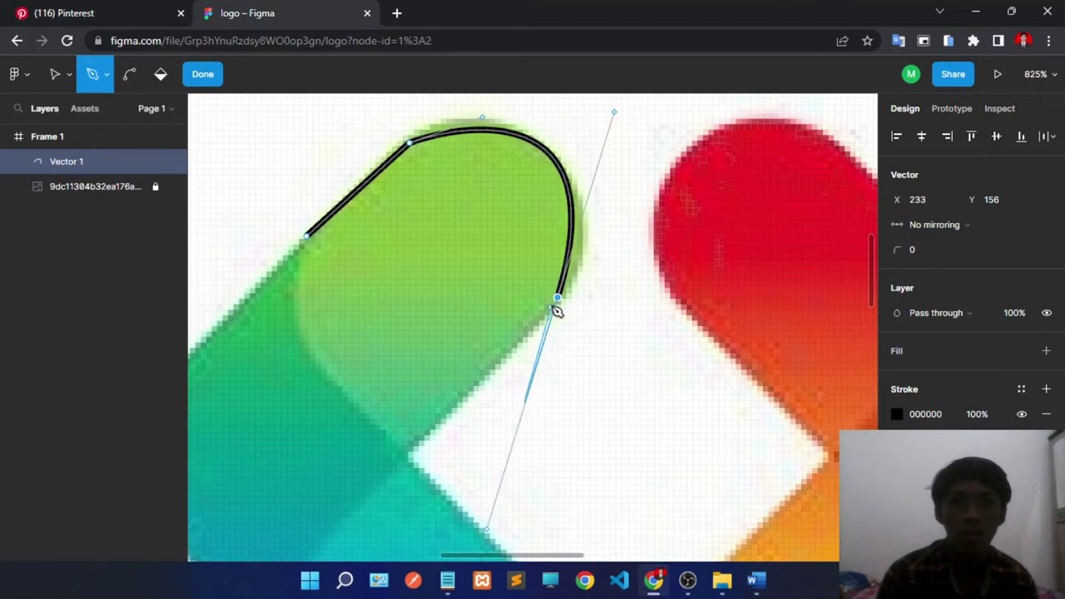
pyautogui.keyDown('ctrl'); pyautogui.scroll(1, 562, 304); pyautogui.keyUp('ctrl')
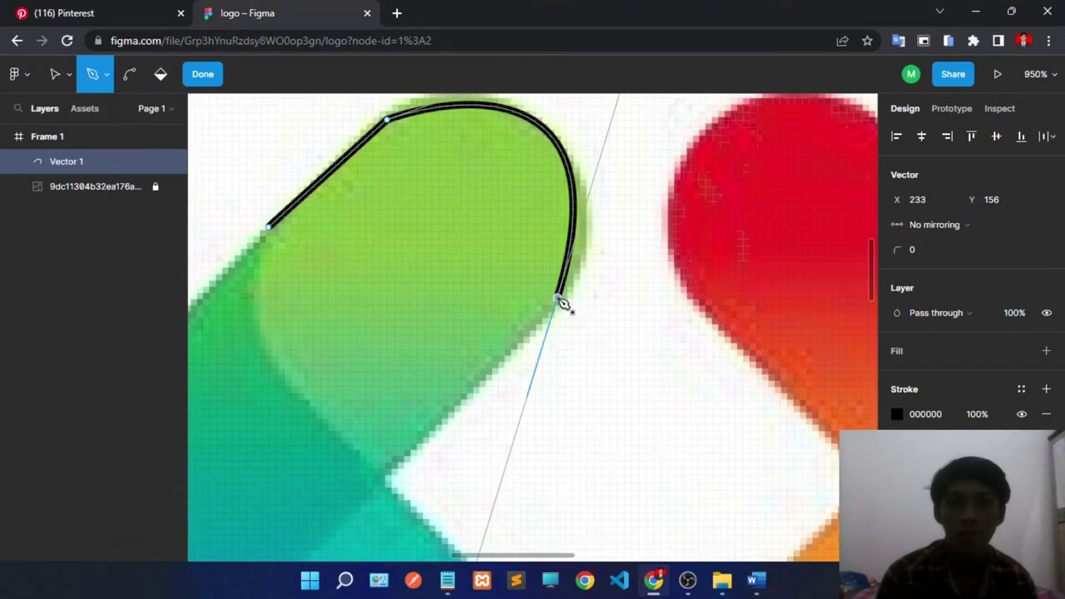
pyautogui.click(562, 304)
pyautogui.scroll(-2, 541, 312)
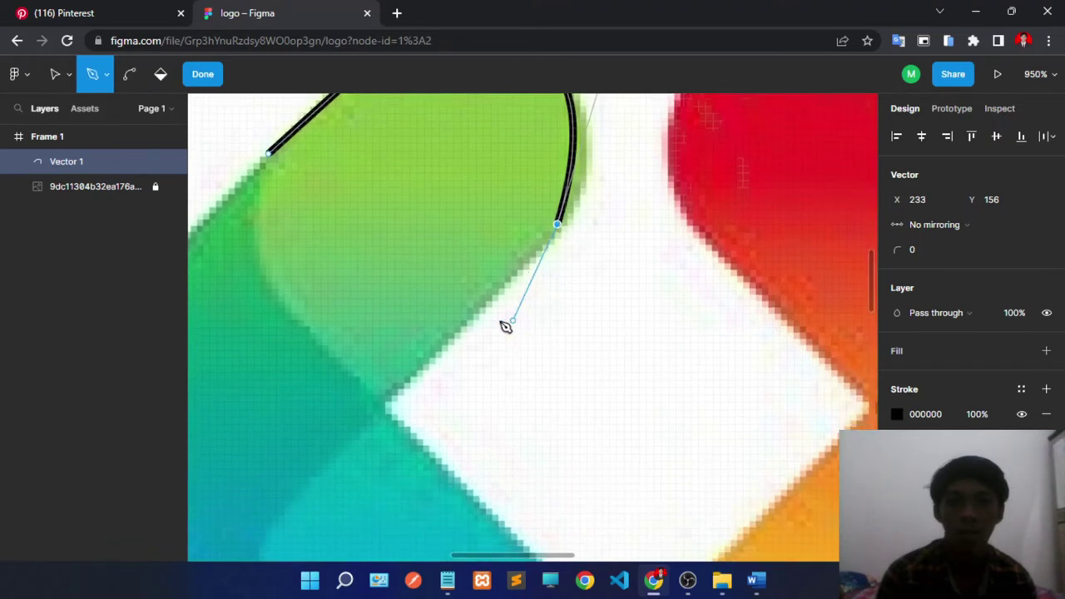
# Step: Add anchors at the inner corner and lower arm, curving around the rounded bottom end
pyautogui.click(384, 408)
pyautogui.scroll(-6, 590, 314)
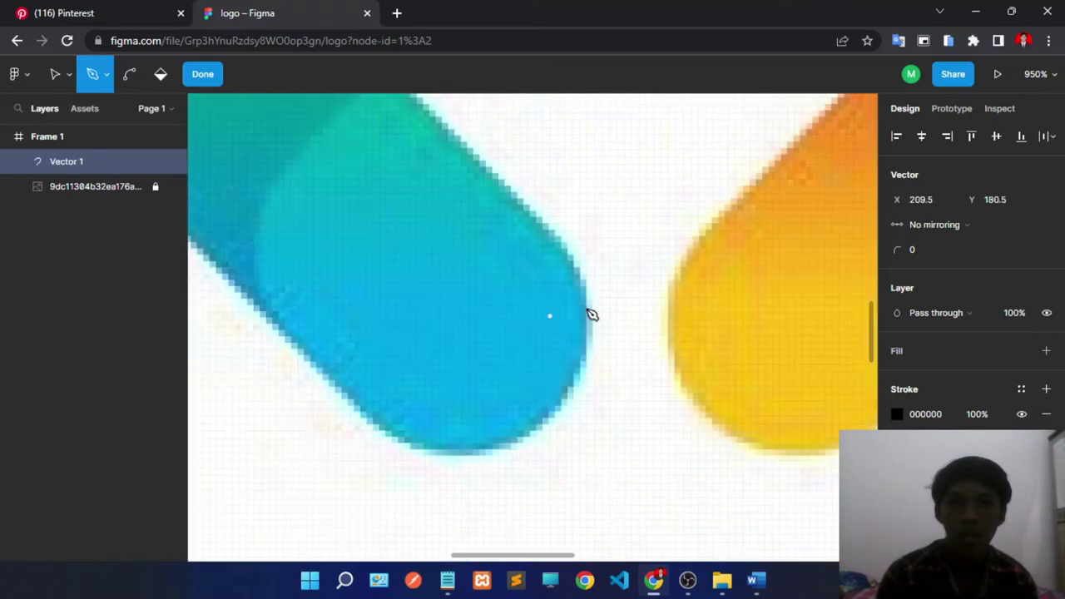
pyautogui.scroll(2, 563, 318)
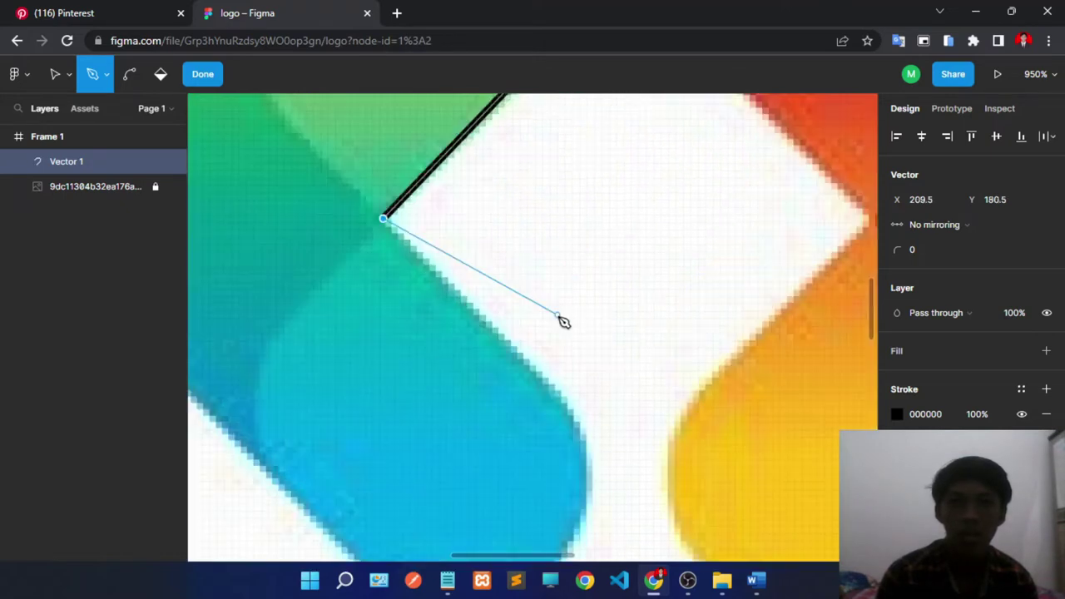
pyautogui.click(580, 425)
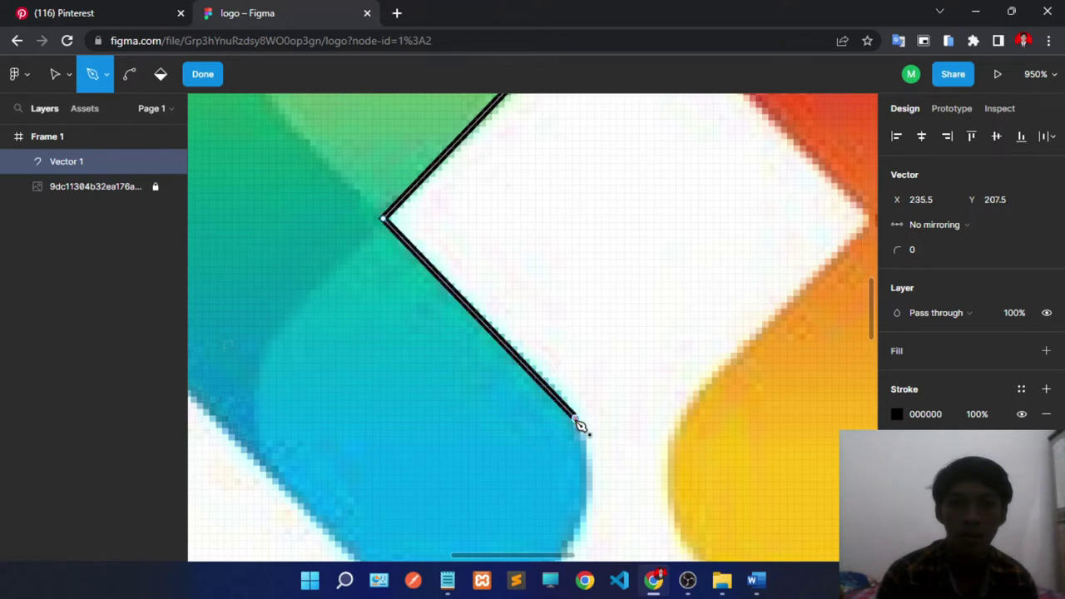
pyautogui.scroll(-6, 504, 373)
pyautogui.scroll(2, 418, 326)
pyautogui.scroll(2, 370, 302)
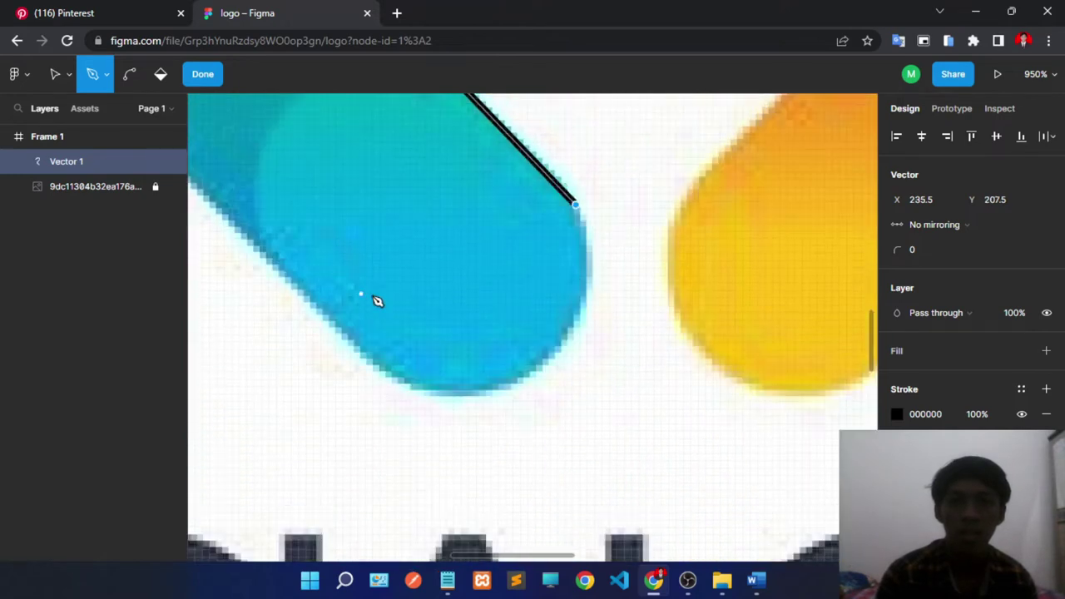
pyautogui.click(361, 345)
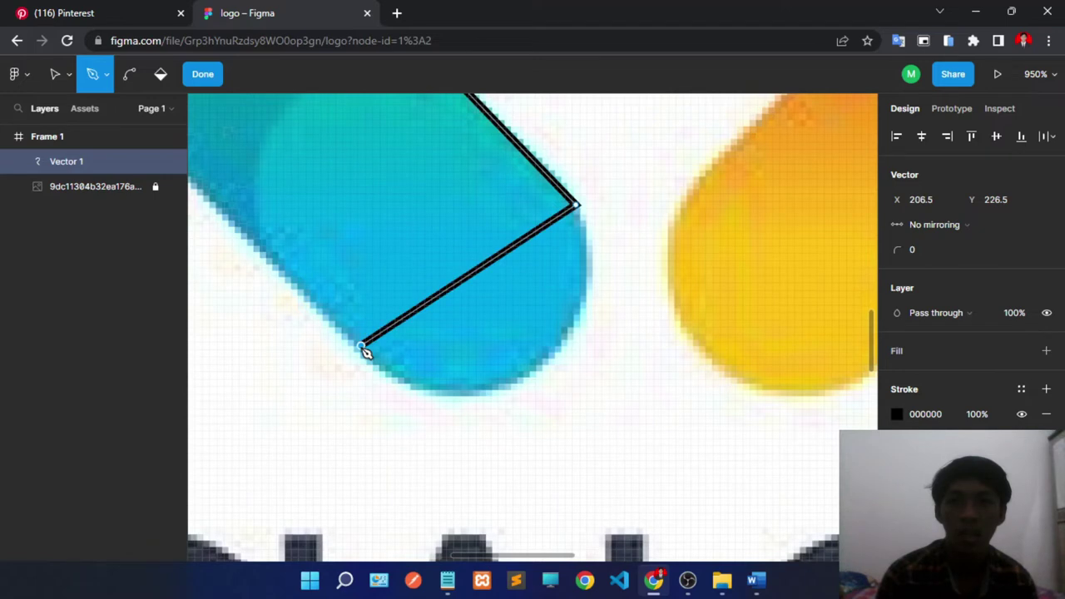
pyautogui.moveTo(365, 351)
pyautogui.mouseDown()
pyautogui.moveTo(233, 241)
pyautogui.moveTo(370, 209)
pyautogui.moveTo(340, 216)
pyautogui.moveTo(311, 173)
pyautogui.moveTo(379, 185)
pyautogui.moveTo(344, 183)
pyautogui.moveTo(315, 208)
pyautogui.moveTo(352, 200)
pyautogui.moveTo(320, 223)
pyautogui.moveTo(313, 216)
pyautogui.mouseUp()
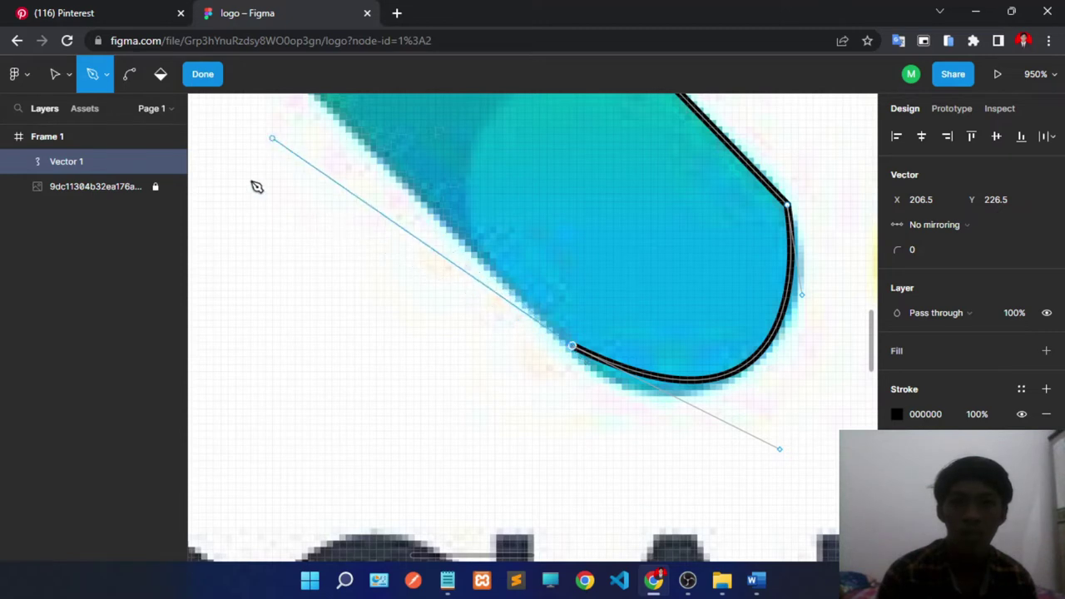
# Step: Run a straight lower outer edge, curve the left corner, and close the path at the start
pyautogui.scroll(2, 400, 293)
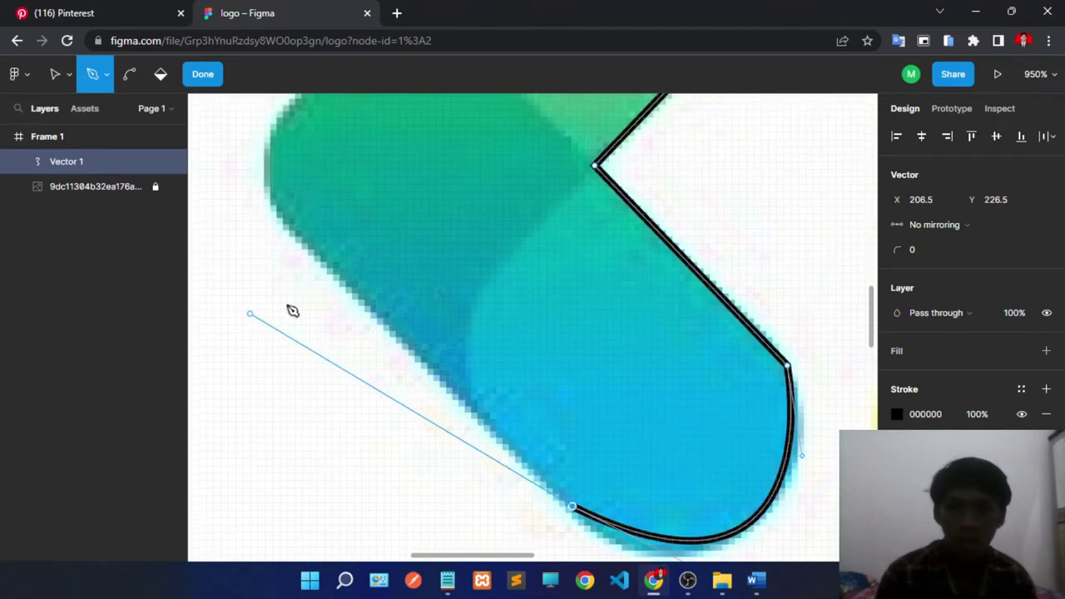
pyautogui.press('Escape')
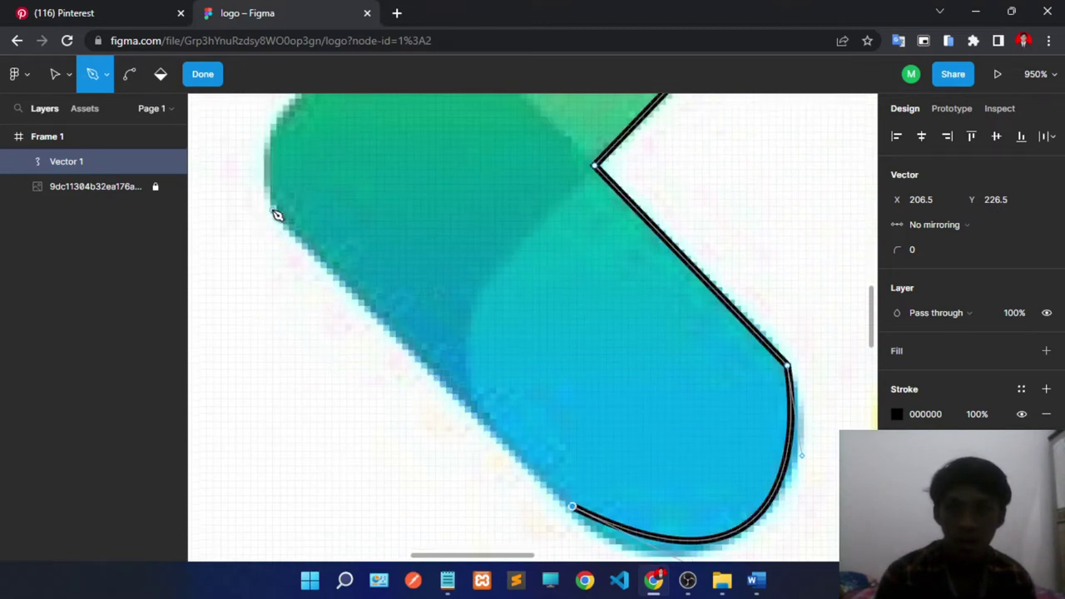
pyautogui.click(276, 211)
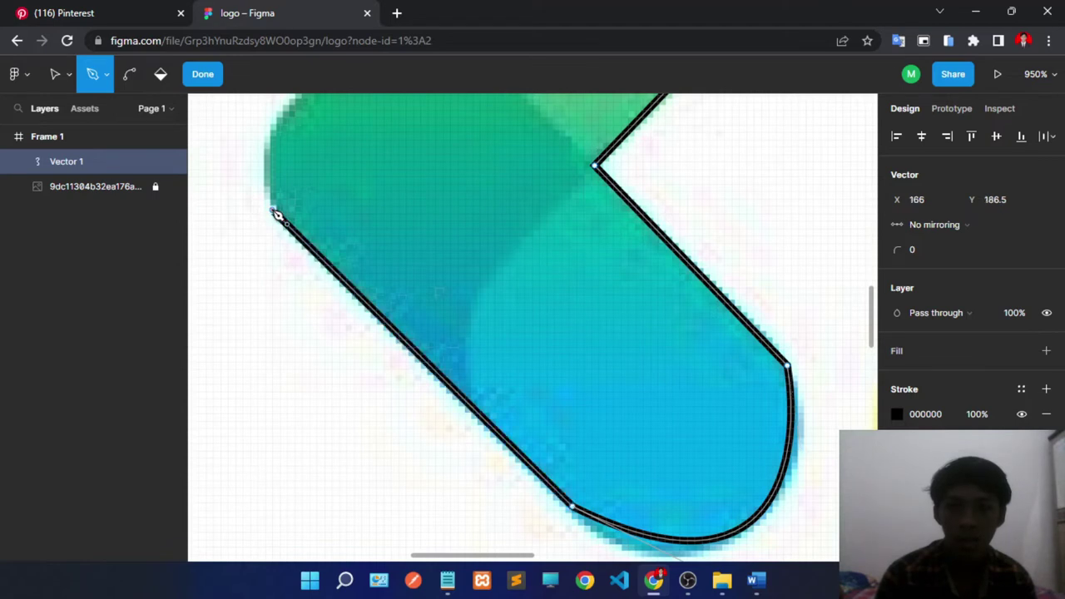
pyautogui.scroll(3, 254, 194)
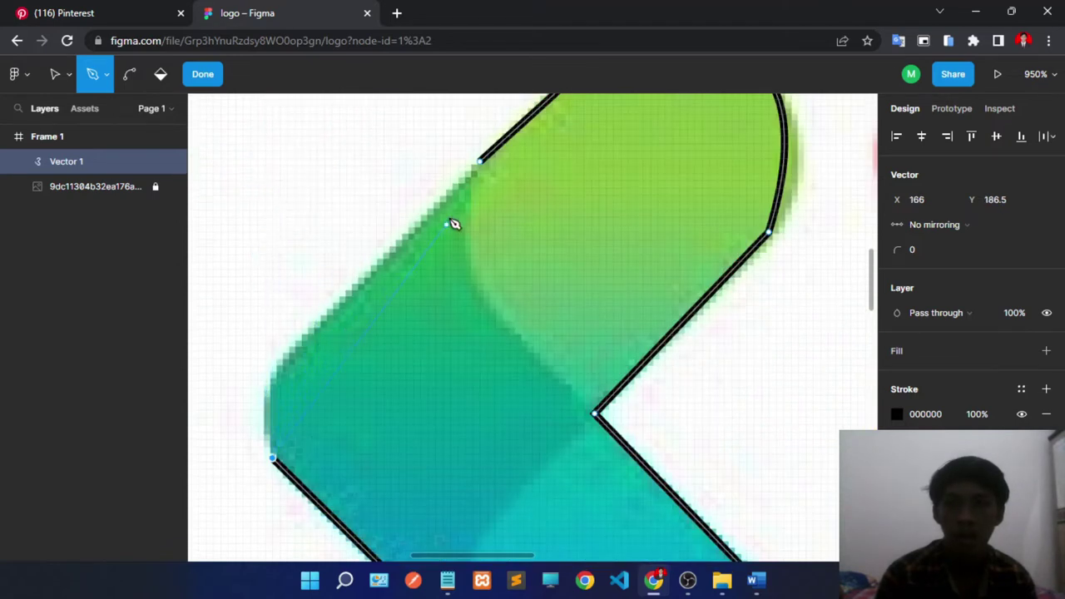
pyautogui.moveTo(324, 325)
pyautogui.mouseDown()
pyautogui.moveTo(422, 293)
pyautogui.moveTo(412, 281)
pyautogui.mouseUp()
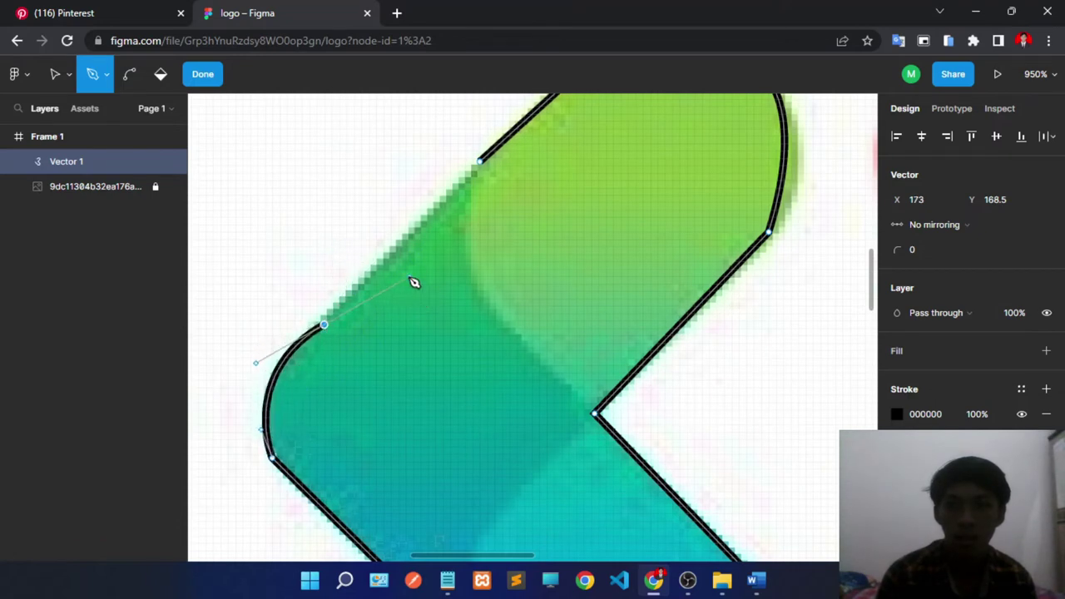
pyautogui.click(325, 325)
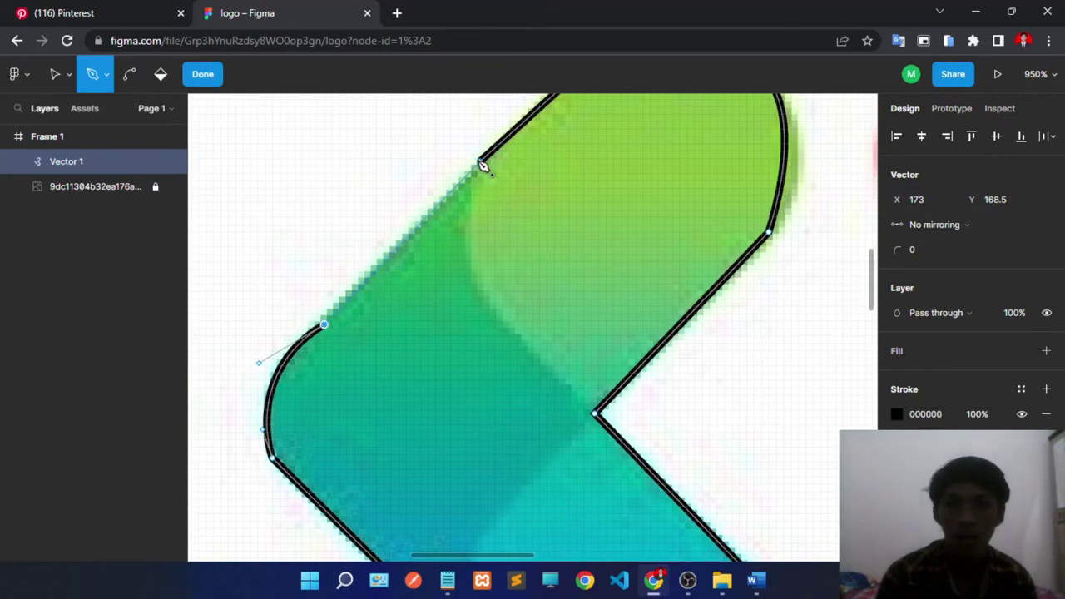
pyautogui.click(481, 162)
pyautogui.scroll(-3, 530, 237)
# Step: Finish the 70.74×101.19 Vector 1 outline, check it by toggling the reference image, then select it
pyautogui.scroll(-2, 538, 245)
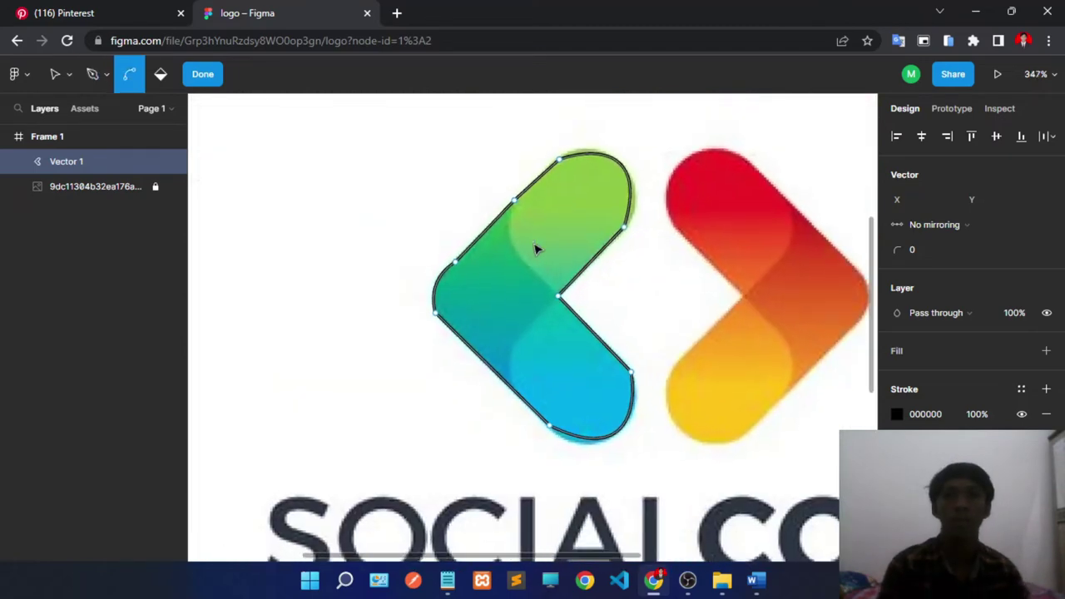
pyautogui.scroll(2, 518, 249)
pyautogui.click(204, 74)
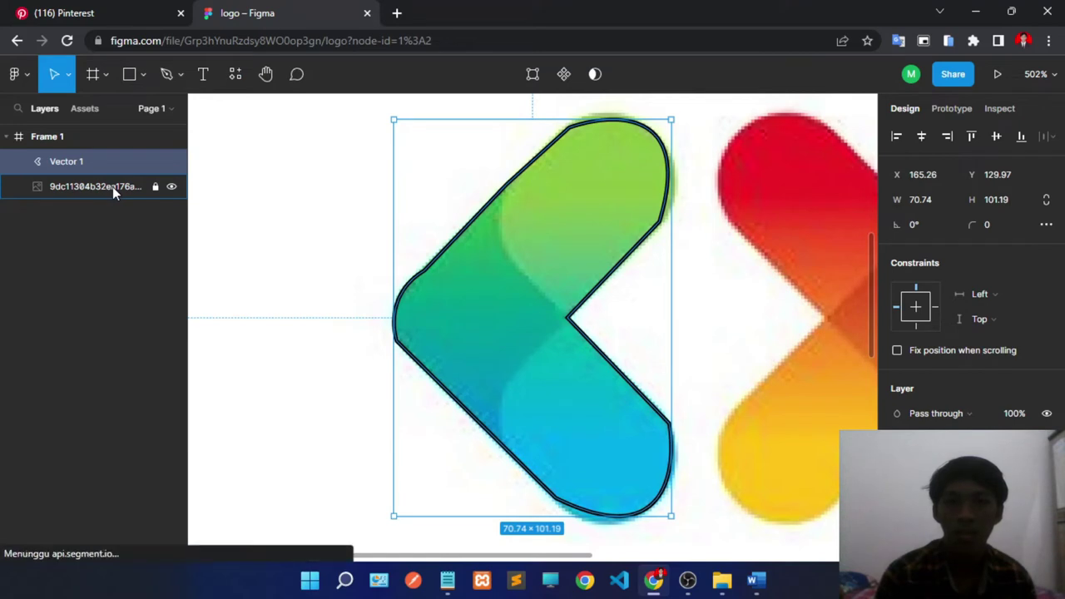
pyautogui.click(69, 190)
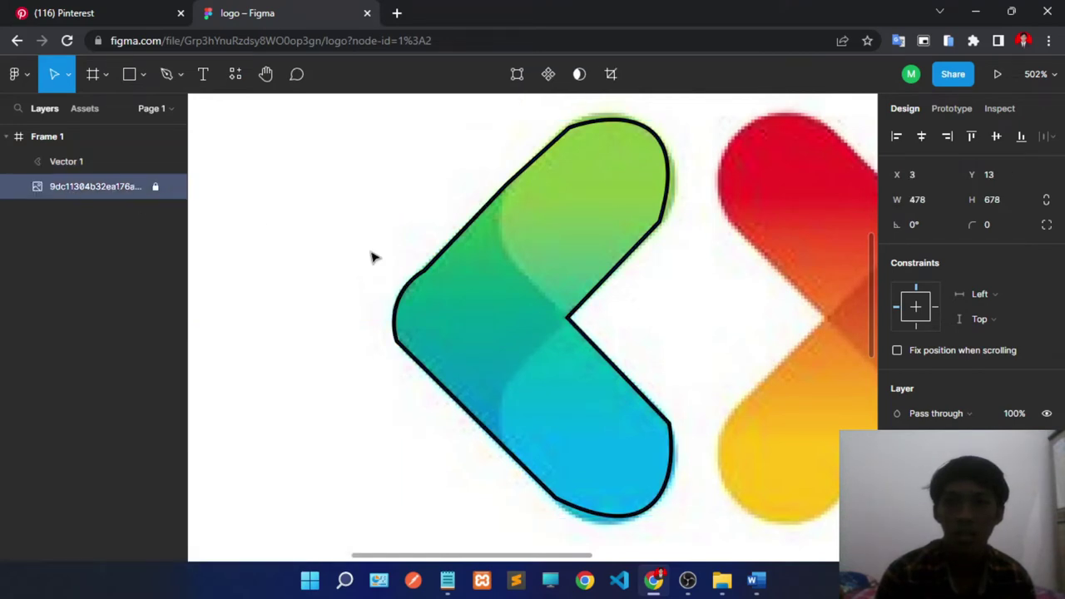
pyautogui.click(172, 187)
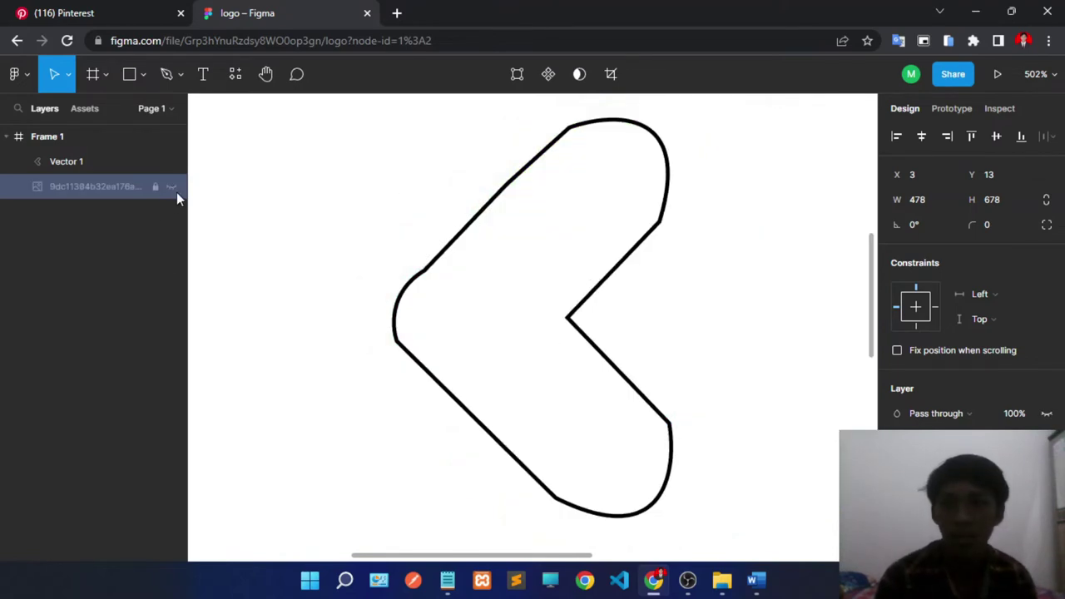
pyautogui.click(172, 187)
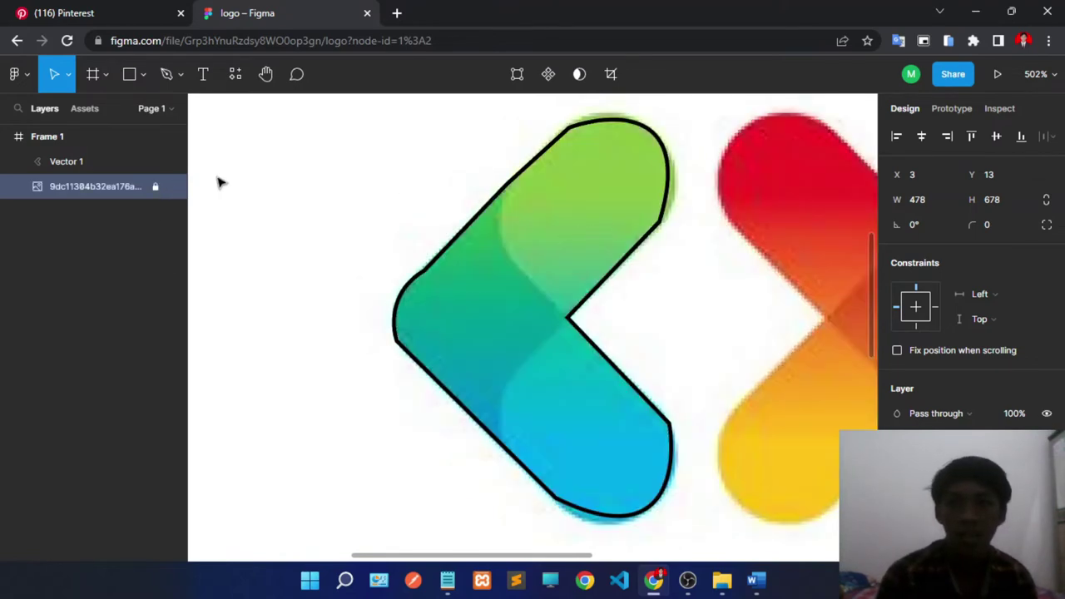
pyautogui.moveTo(92, 162)
pyautogui.click(66, 161)
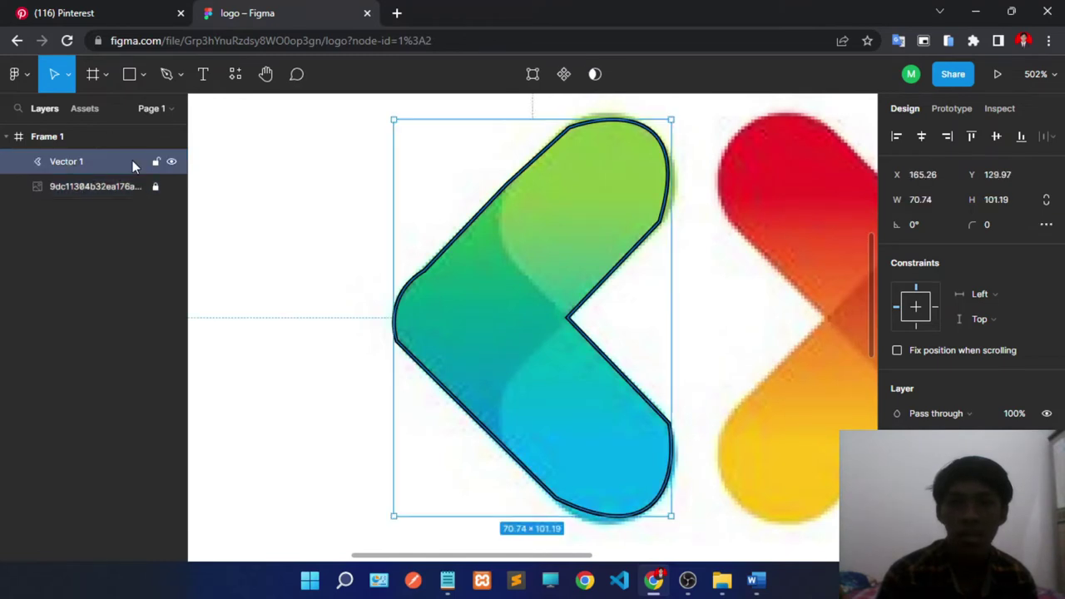
# Step: Reshape Vector 1's top end so its curve follows the chevron's edge
pyautogui.doubleClick(657, 229)
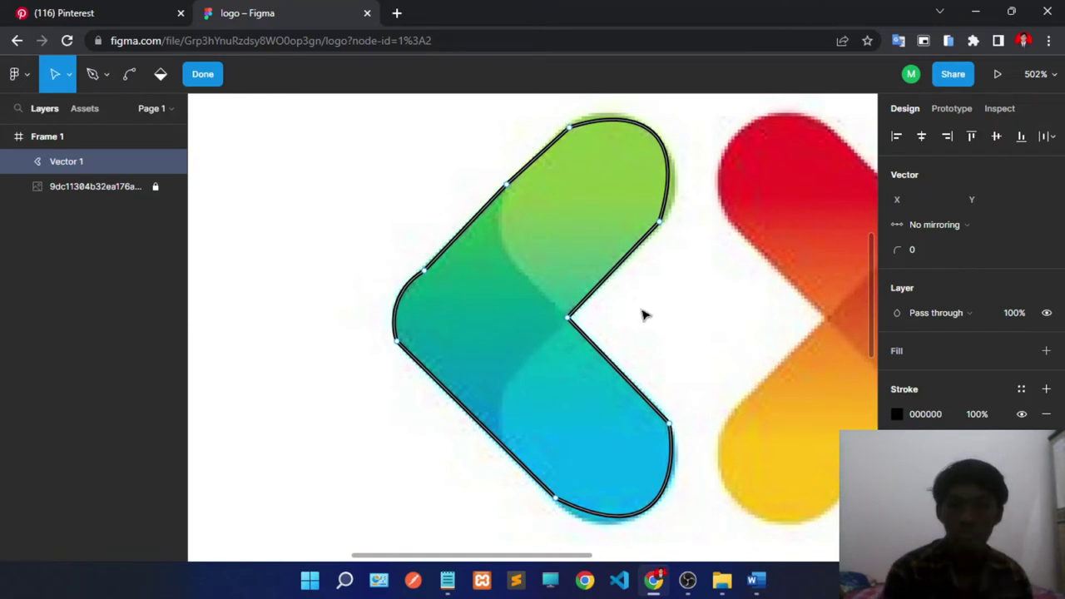
pyautogui.scroll(3, 654, 250)
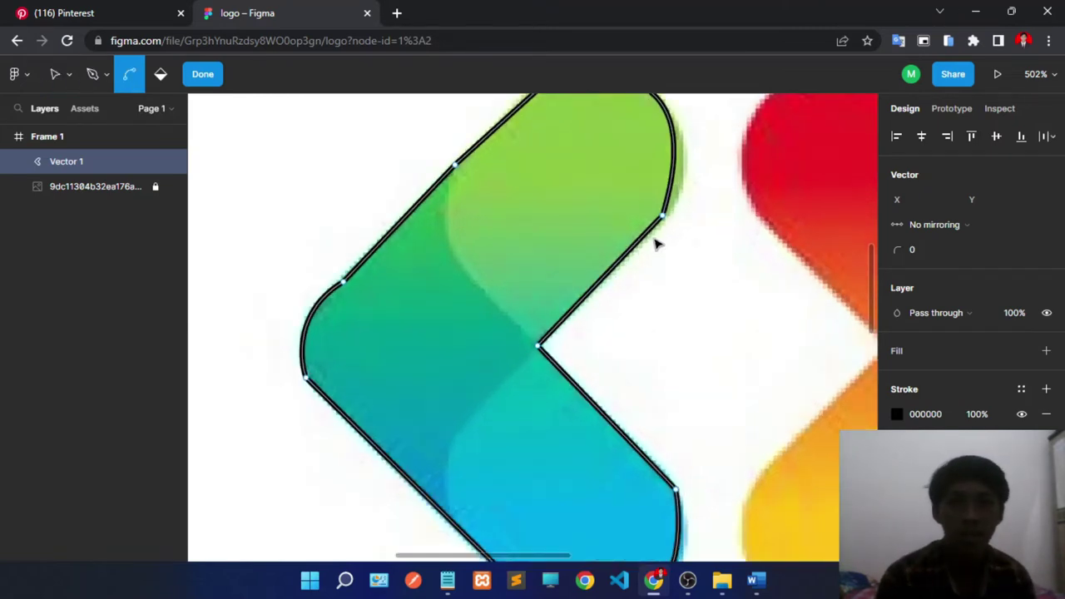
pyautogui.scroll(3, 706, 249)
pyautogui.scroll(-2, 706, 264)
pyautogui.scroll(3, 658, 349)
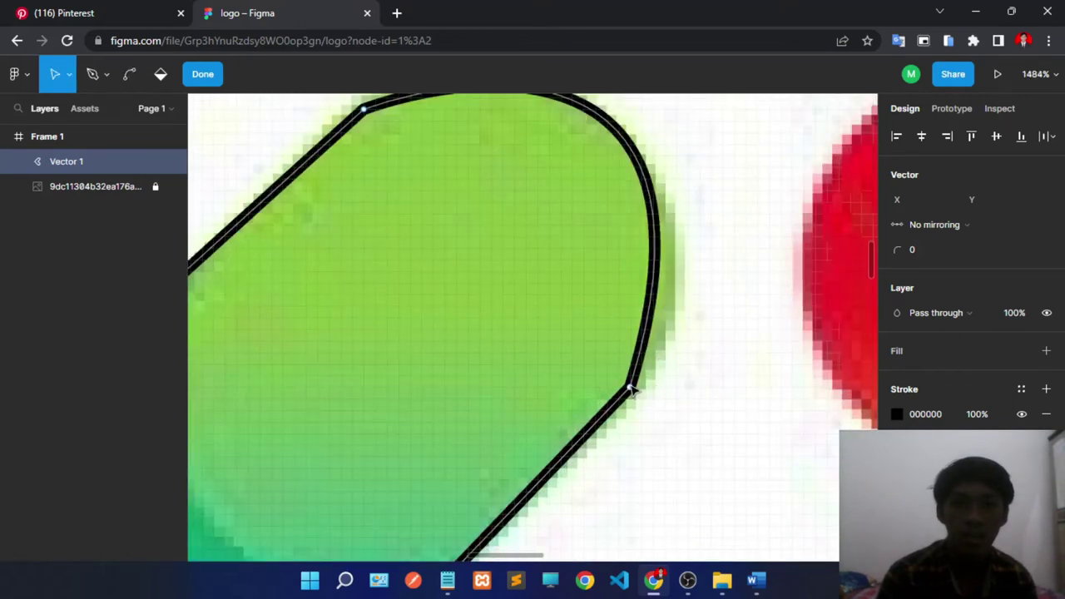
pyautogui.click(629, 388)
pyautogui.scroll(1, 680, 291)
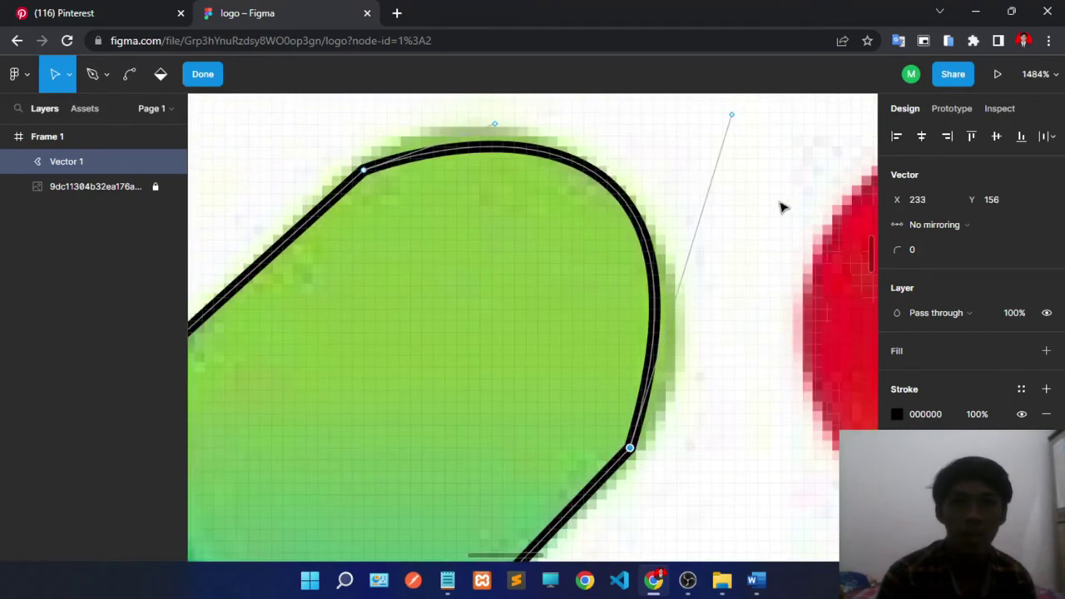
pyautogui.moveTo(731, 114)
pyautogui.mouseDown()
pyautogui.moveTo(670, 141)
pyautogui.moveTo(737, 174)
pyautogui.moveTo(770, 163)
pyautogui.moveTo(797, 200)
pyautogui.mouseUp()
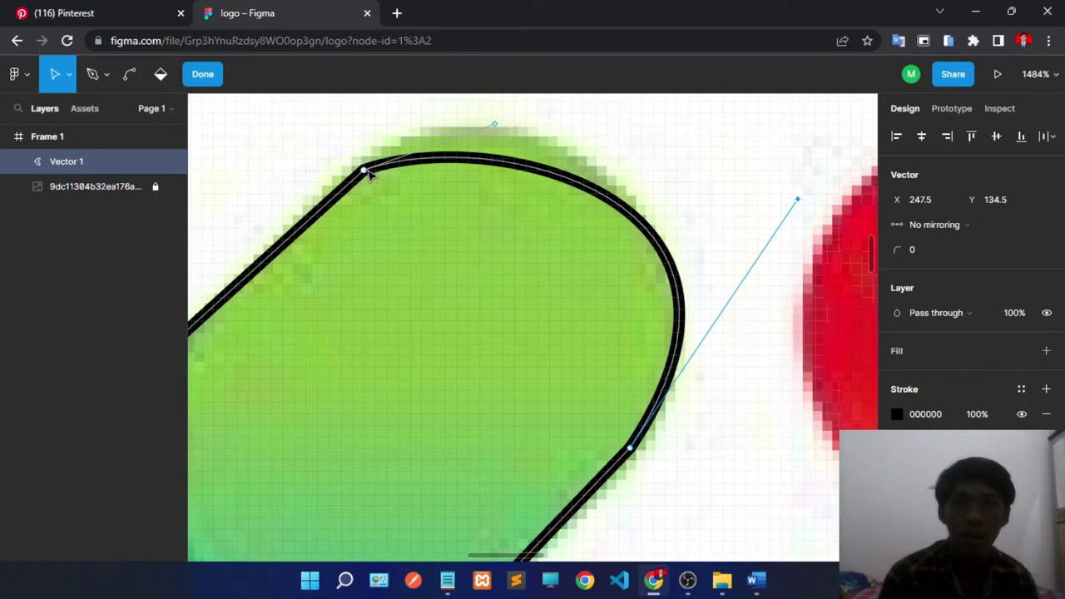
pyautogui.moveTo(495, 131)
pyautogui.mouseDown()
pyautogui.moveTo(511, 138)
pyautogui.moveTo(424, 91)
pyautogui.moveTo(392, 91)
pyautogui.moveTo(452, 101)
pyautogui.mouseUp()
pyautogui.press('v')
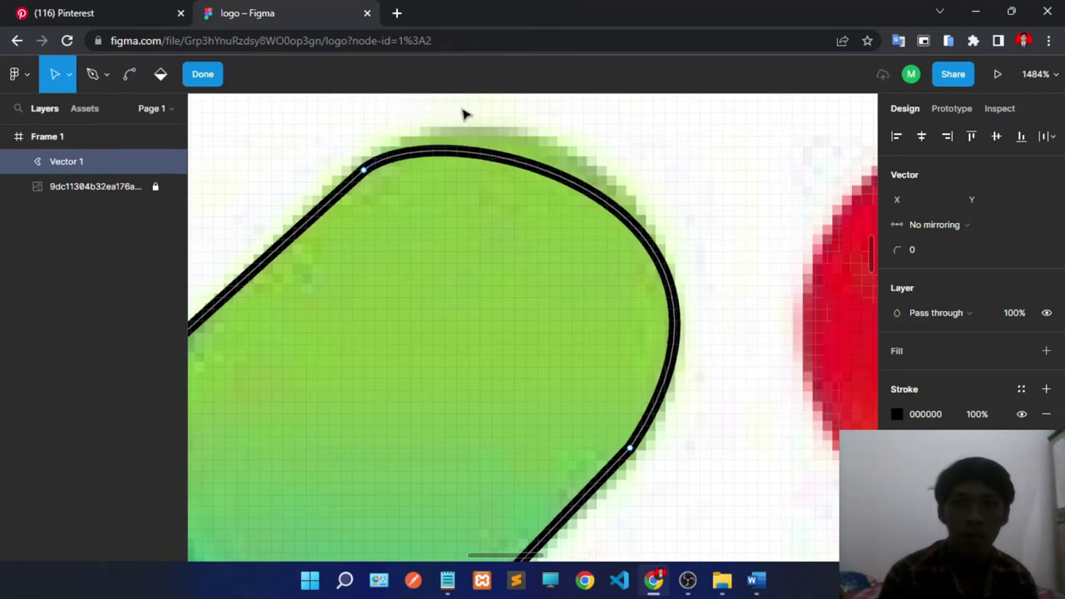
# Step: Bend the path's handles to round it around the chevron's blue end
pyautogui.scroll(-2, 408, 153)
pyautogui.scroll(-1, 387, 170)
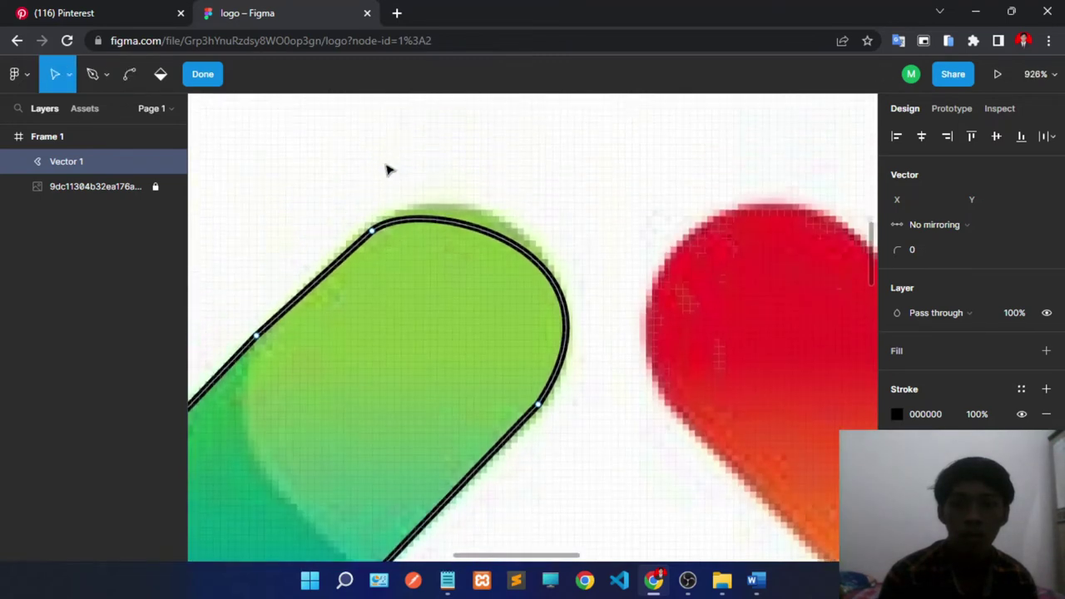
pyautogui.click(373, 232)
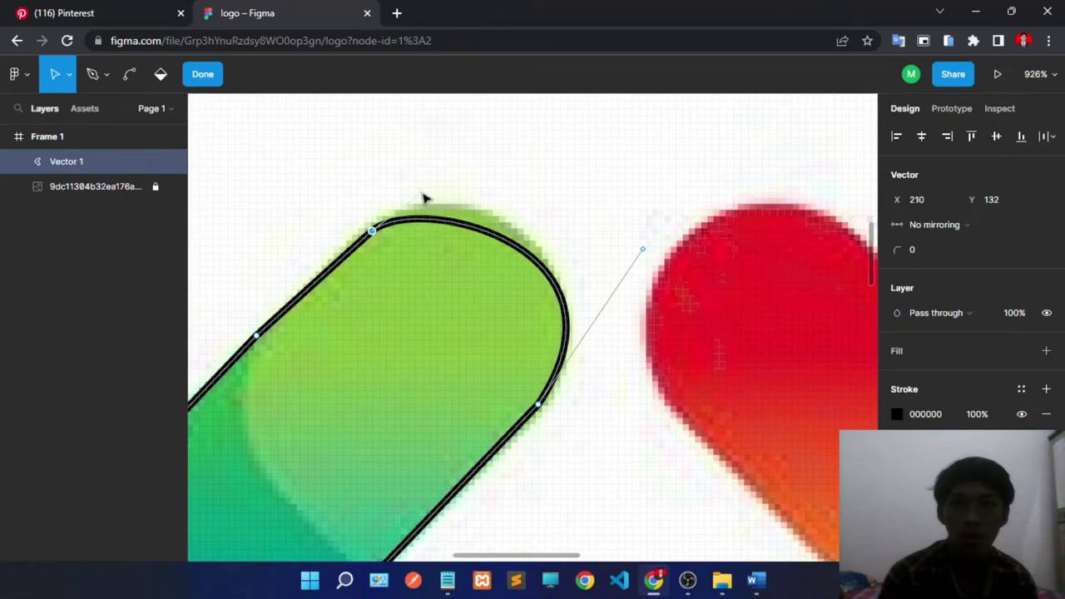
pyautogui.moveTo(423, 198); pyautogui.dragTo(447, 167)
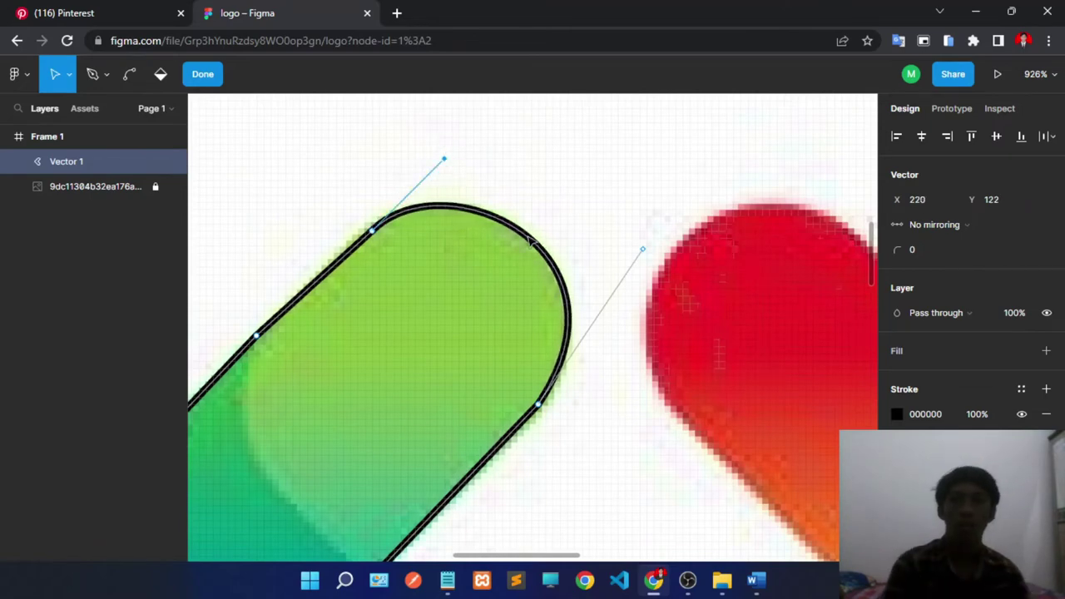
pyautogui.scroll(-5, 496, 291)
pyautogui.scroll(1, 491, 289)
pyautogui.scroll(-3, 574, 381)
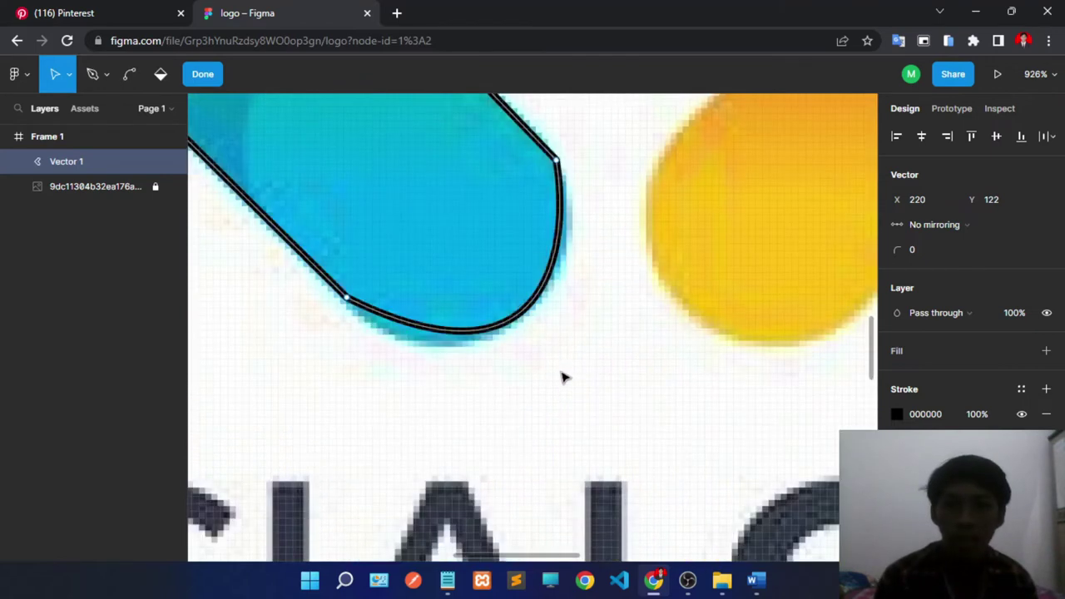
pyautogui.scroll(1, 553, 316)
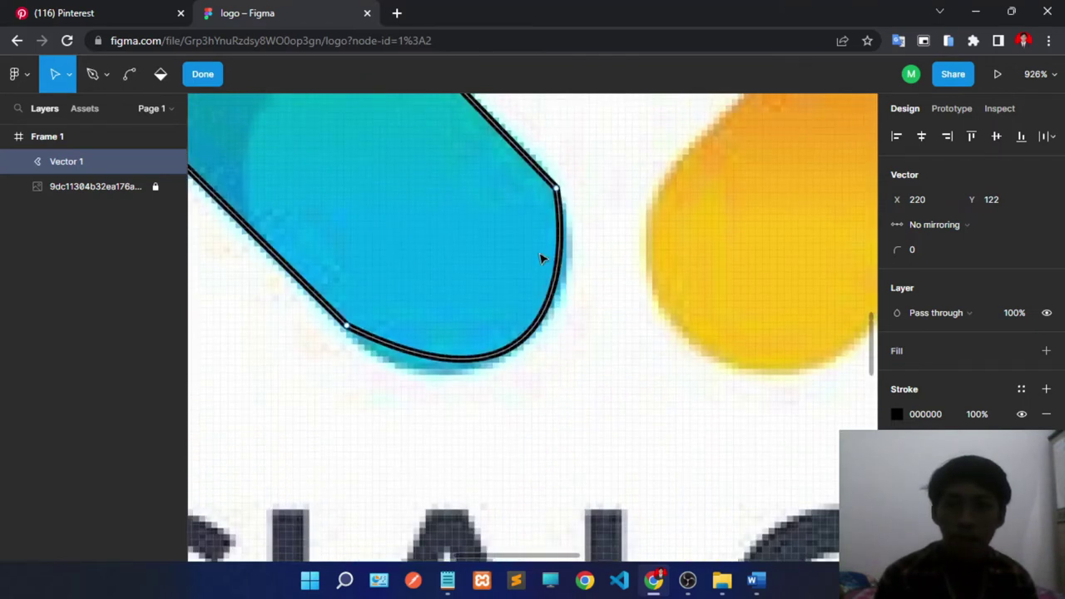
pyautogui.click(557, 189)
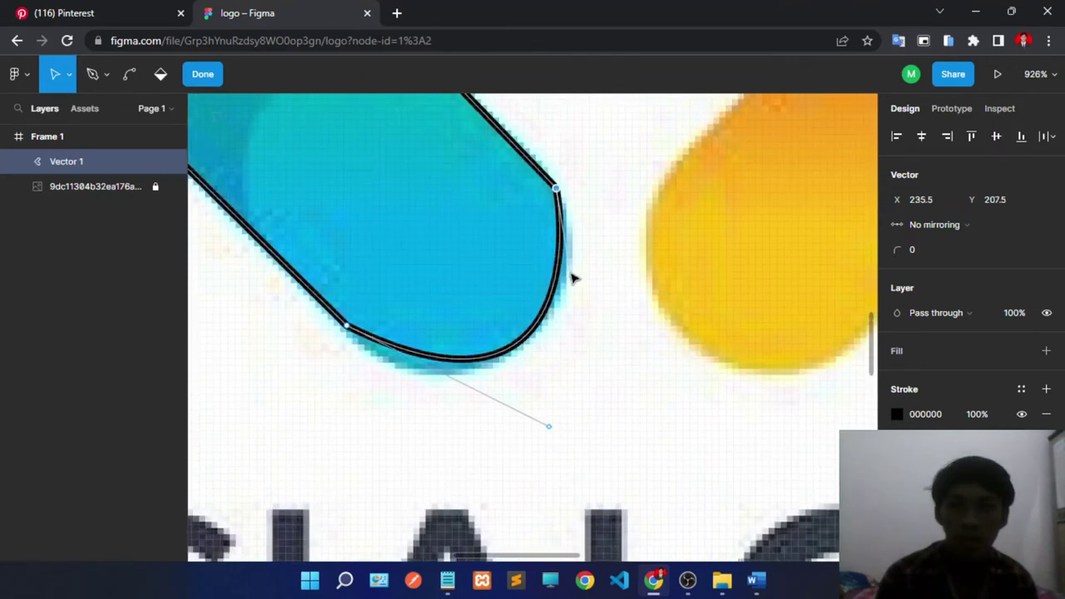
pyautogui.moveTo(576, 274); pyautogui.dragTo(596, 270)
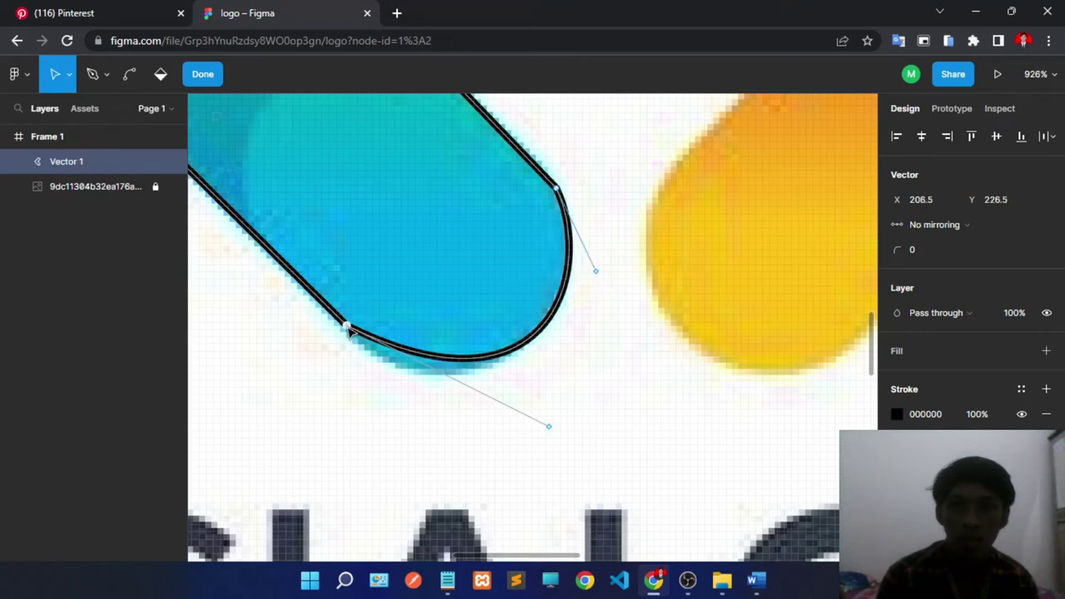
pyautogui.moveTo(548, 425)
pyautogui.mouseDown()
pyautogui.moveTo(443, 446)
pyautogui.moveTo(404, 440)
pyautogui.moveTo(507, 449)
pyautogui.moveTo(549, 477)
pyautogui.moveTo(483, 464)
pyautogui.moveTo(507, 456)
pyautogui.mouseUp()
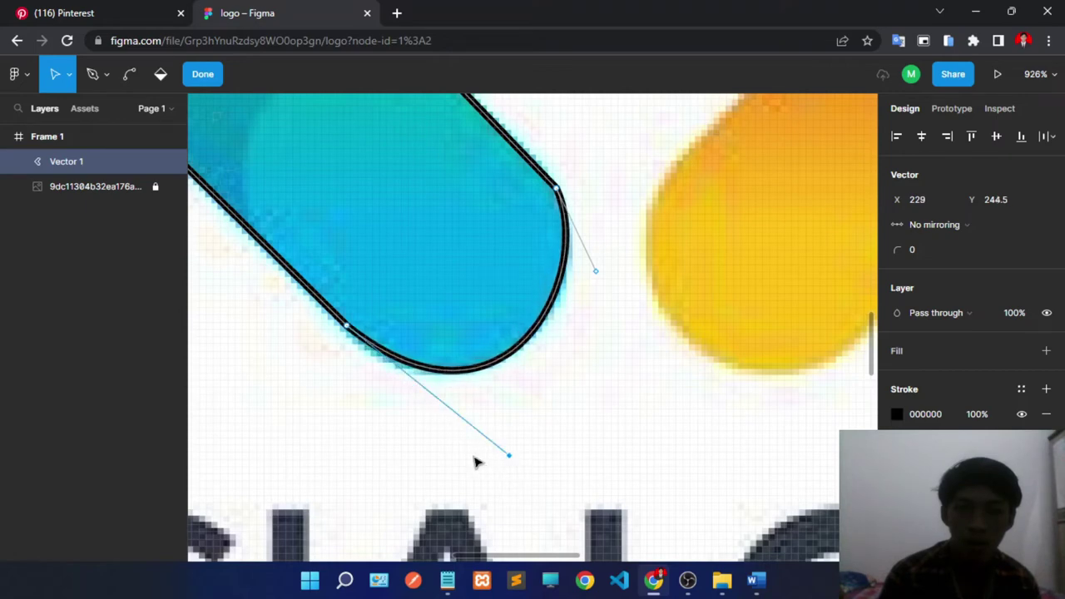
# Step: Adjust the left corner's points so they curve along the chevron's rounded corner
pyautogui.keyDown('ctrl'); pyautogui.scroll(-5, 466, 333); pyautogui.keyUp('ctrl')
pyautogui.scroll(3, 283, 298)
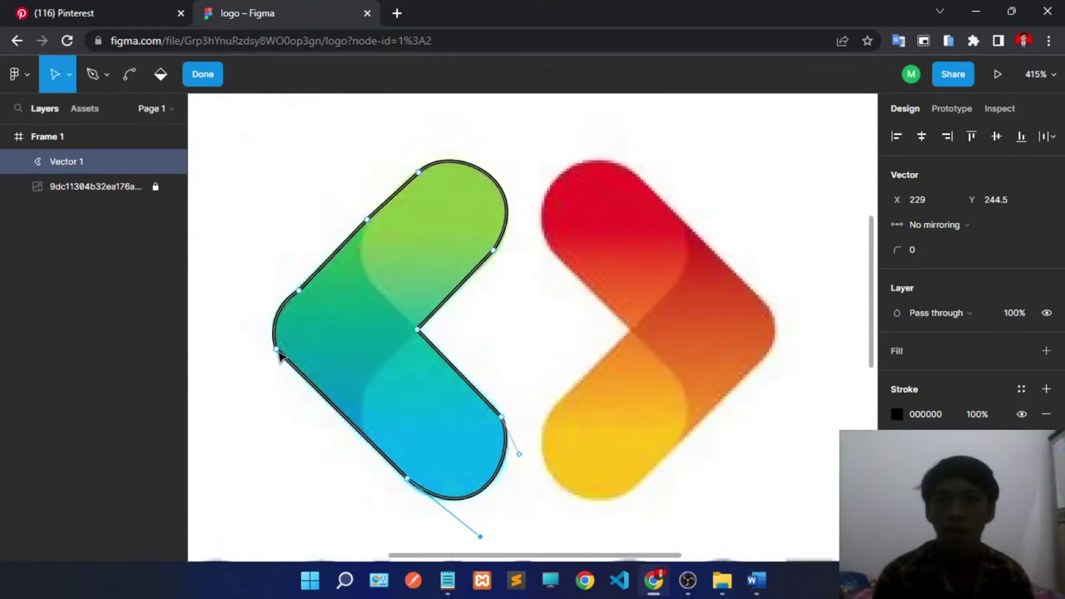
pyautogui.keyDown('ctrl'); pyautogui.scroll(3, 242, 347); pyautogui.keyUp('ctrl')
pyautogui.keyDown('ctrl'); pyautogui.scroll(2, 274, 316); pyautogui.keyUp('ctrl')
pyautogui.keyDown('ctrl'); pyautogui.scroll(3, 275, 320); pyautogui.keyUp('ctrl')
pyautogui.keyDown('ctrl'); pyautogui.scroll(2, 275, 319); pyautogui.keyUp('ctrl')
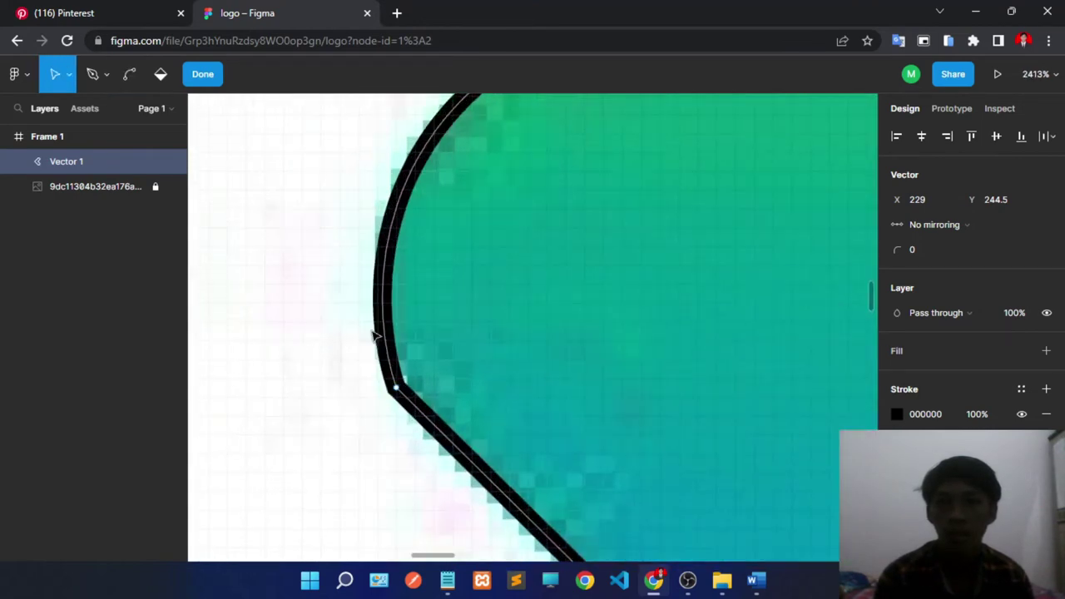
pyautogui.scroll(3, 383, 316)
pyautogui.keyDown('ctrl'); pyautogui.scroll(-2, 491, 314); pyautogui.keyUp('ctrl')
pyautogui.scroll(-1, 531, 305)
pyautogui.keyDown('ctrl'); pyautogui.scroll(-1, 531, 304); pyautogui.keyUp('ctrl')
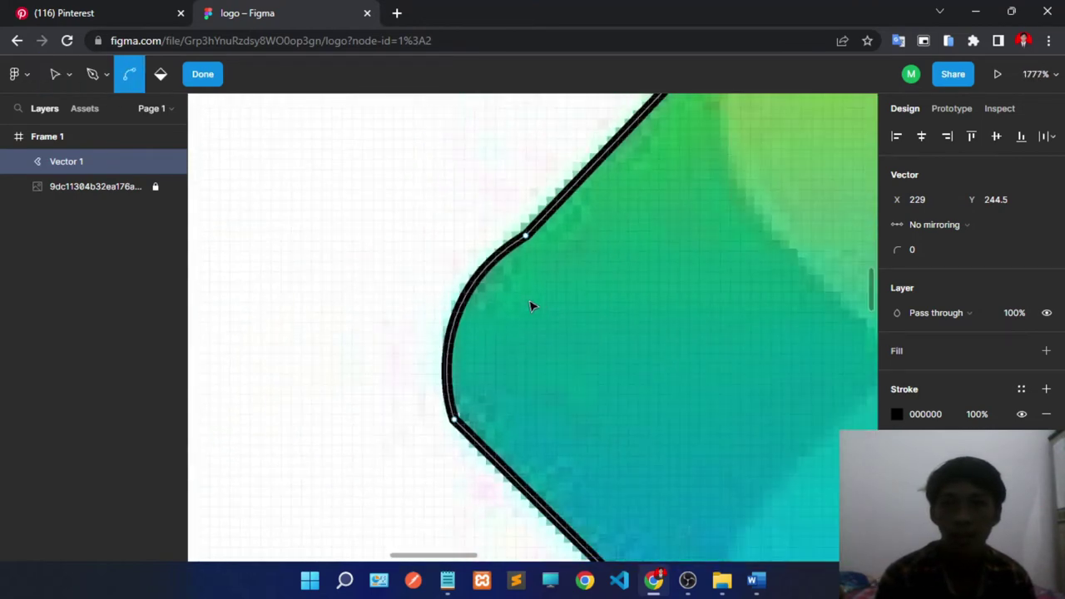
pyautogui.click(454, 419)
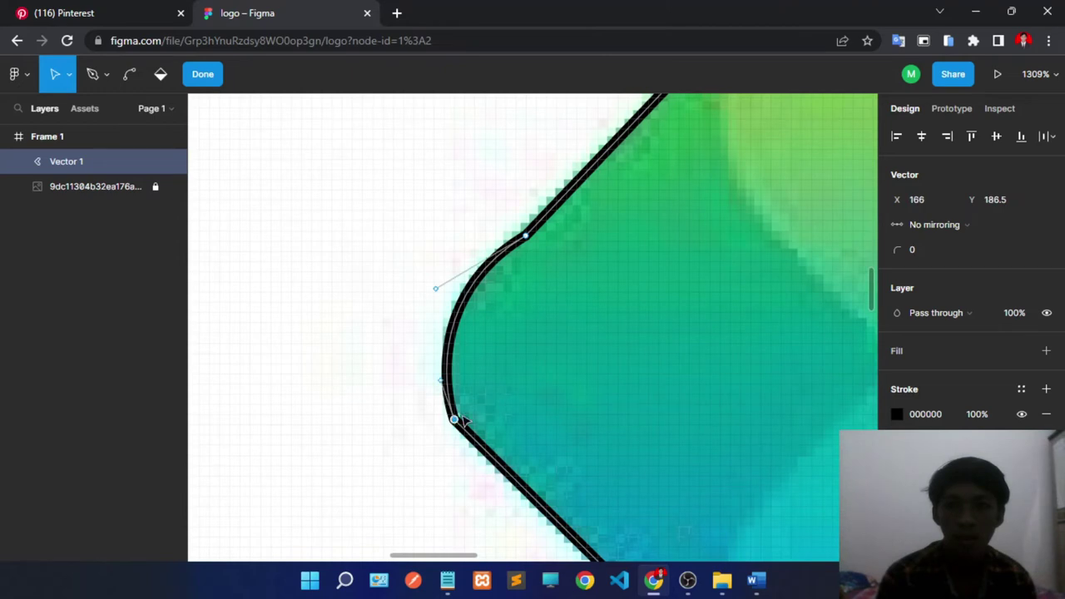
pyautogui.moveTo(459, 423); pyautogui.dragTo(476, 434)
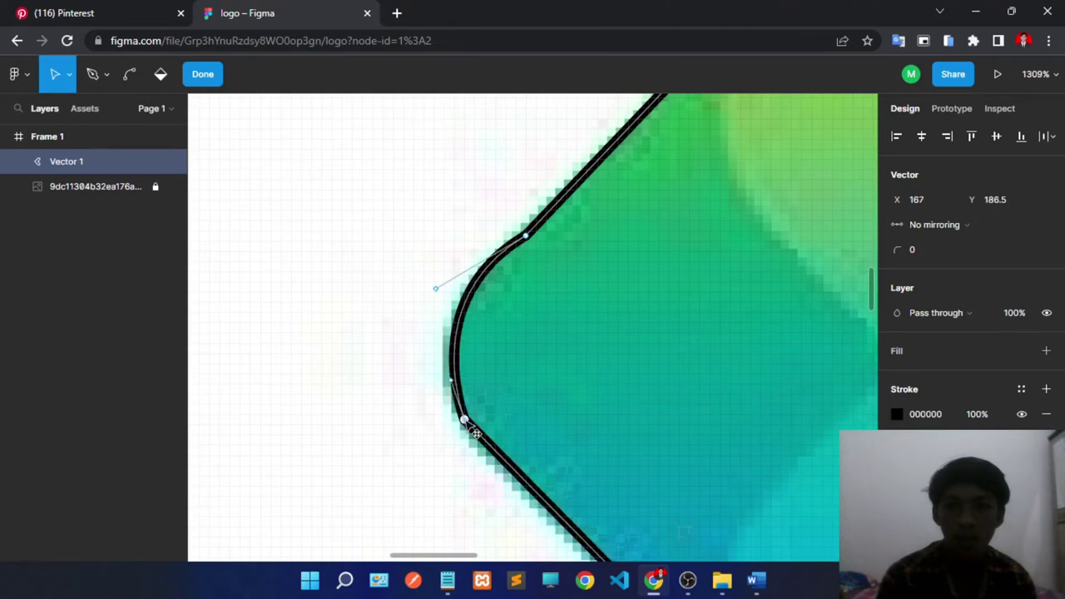
pyautogui.scroll(-3, 568, 404)
pyautogui.scroll(-2, 677, 388)
pyautogui.scroll(3, 582, 357)
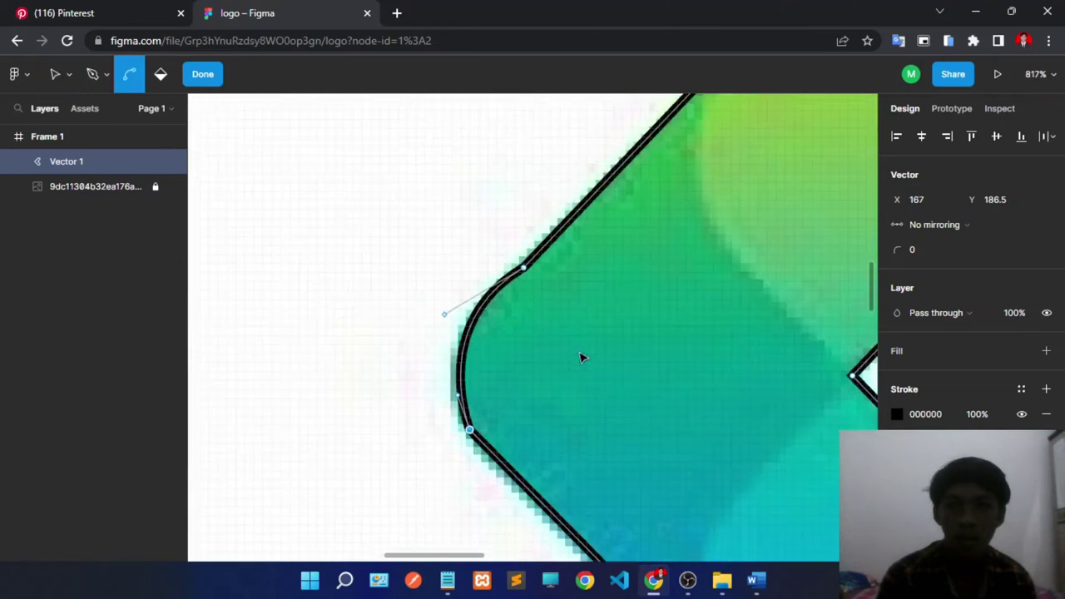
pyautogui.scroll(4, 456, 281)
pyautogui.click(507, 240)
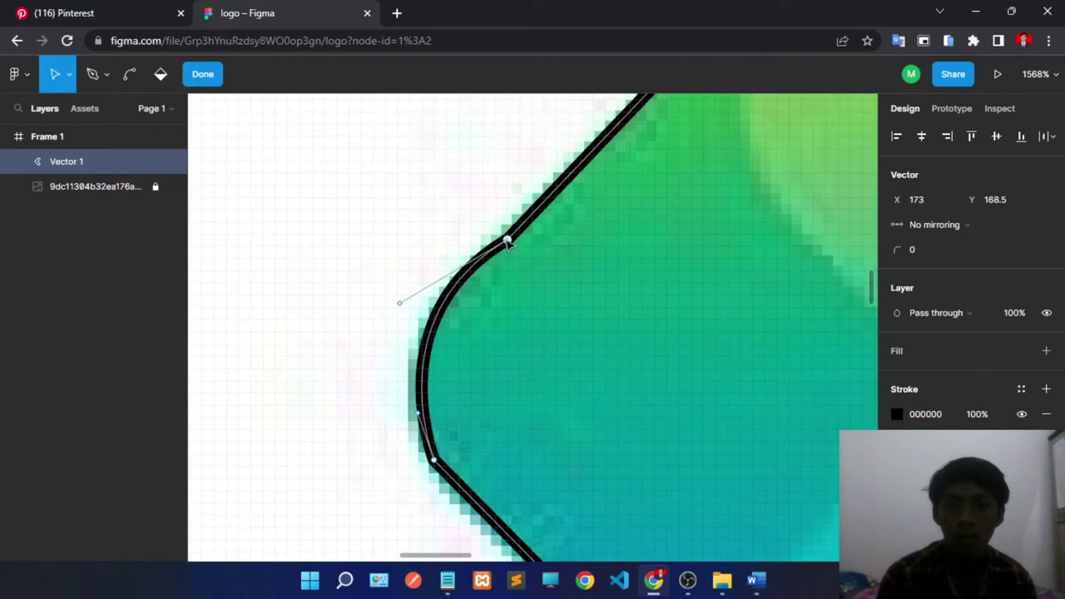
pyautogui.moveTo(399, 303); pyautogui.dragTo(408, 343)
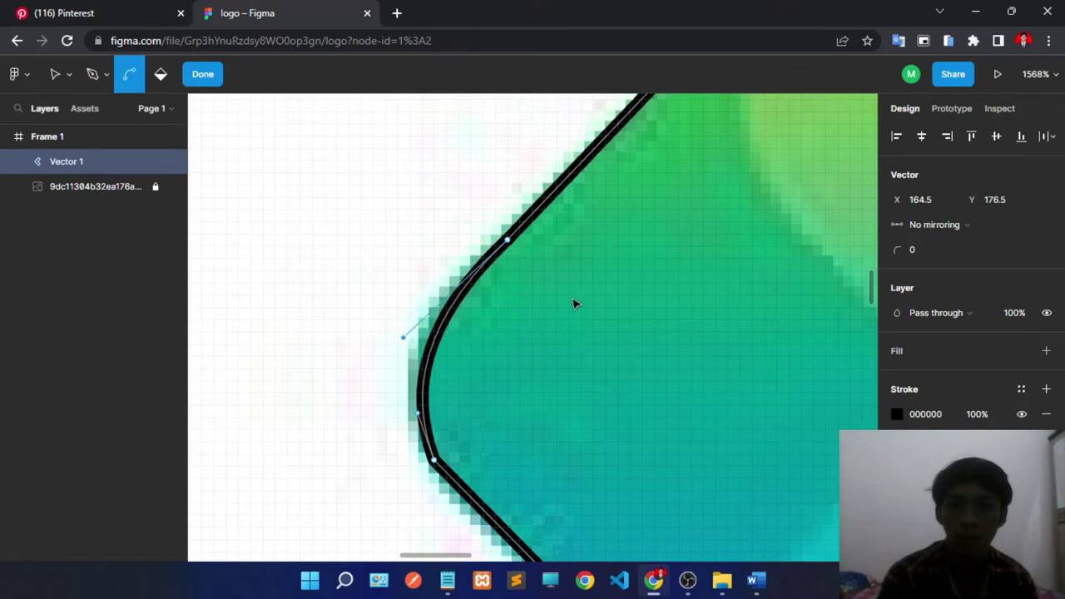
pyautogui.scroll(-3, 574, 302)
pyautogui.scroll(-2, 725, 304)
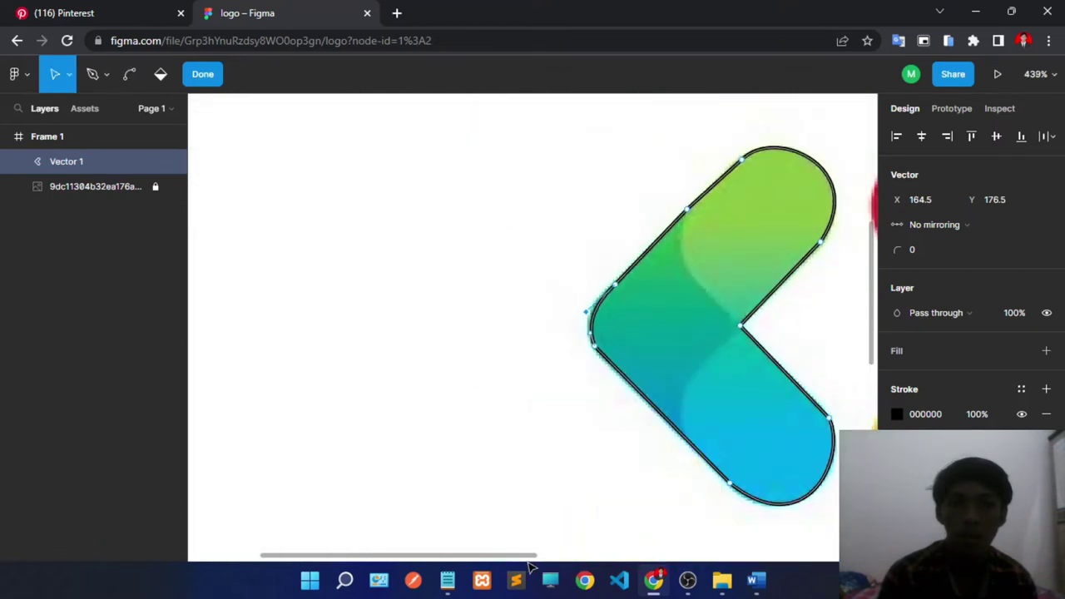
# Step: Hide and reshow the reference image to compare it with the traced outline
pyautogui.moveTo(526, 561); pyautogui.dragTo(645, 561)
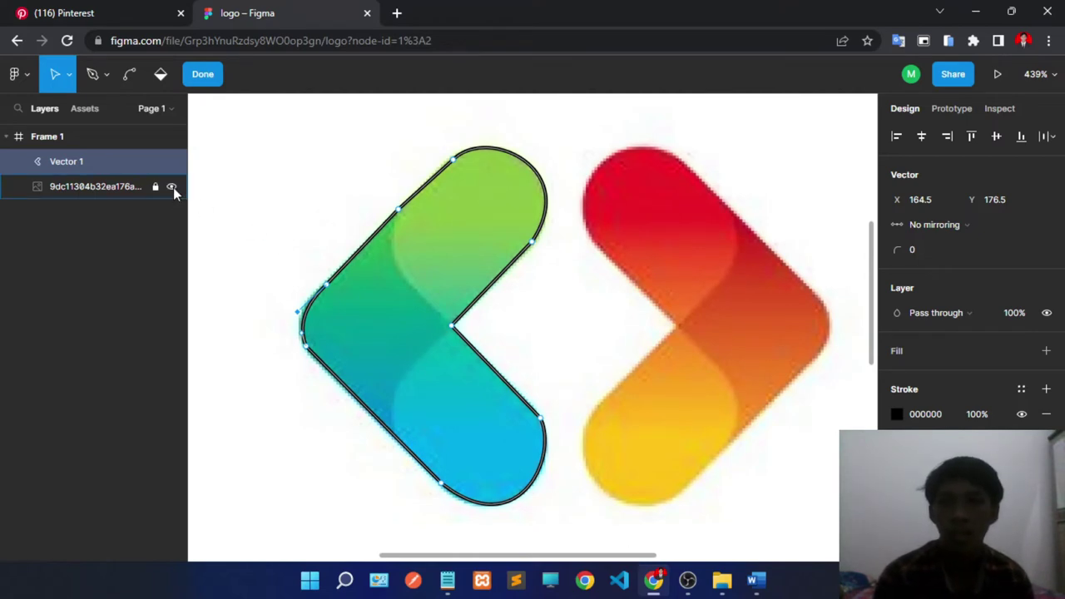
pyautogui.click(172, 187)
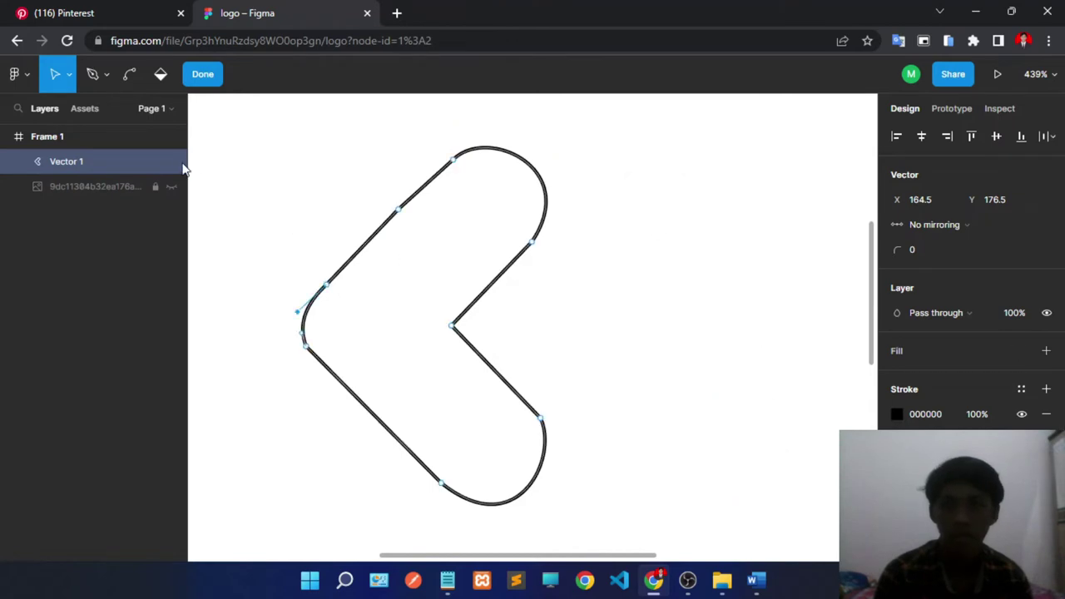
pyautogui.click(171, 187)
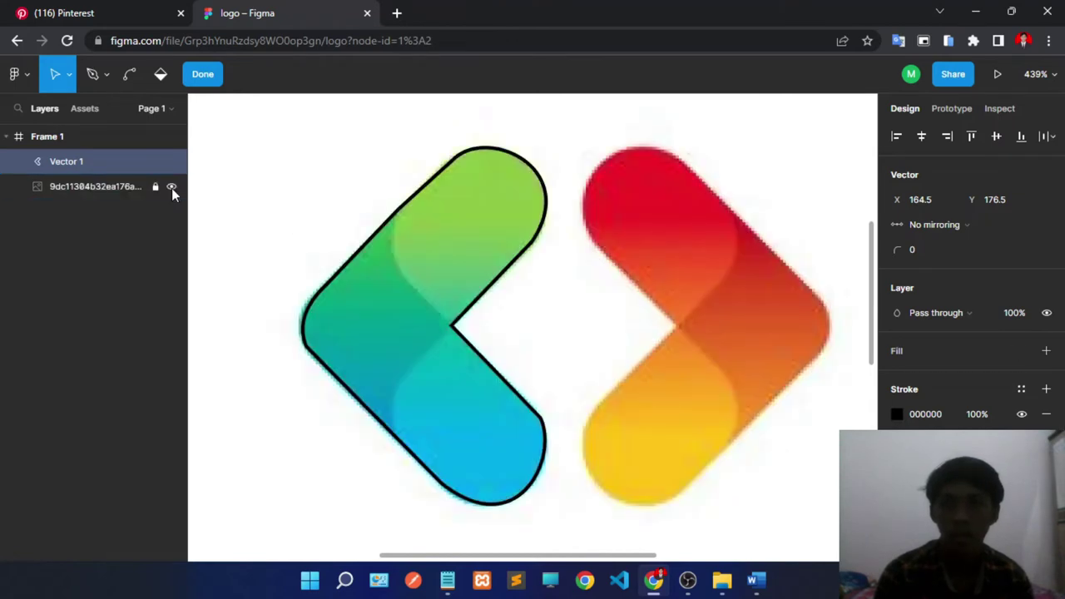
# Step: Undo the accidental segment and stray handle edits, then clear the selection
pyautogui.click(466, 314)
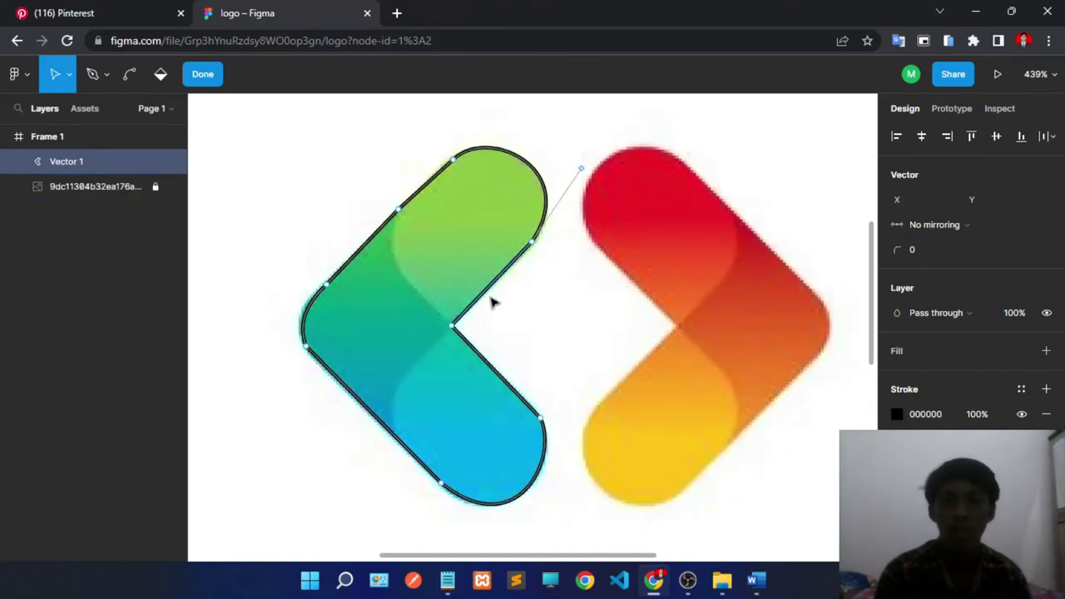
pyautogui.press('ctrl')
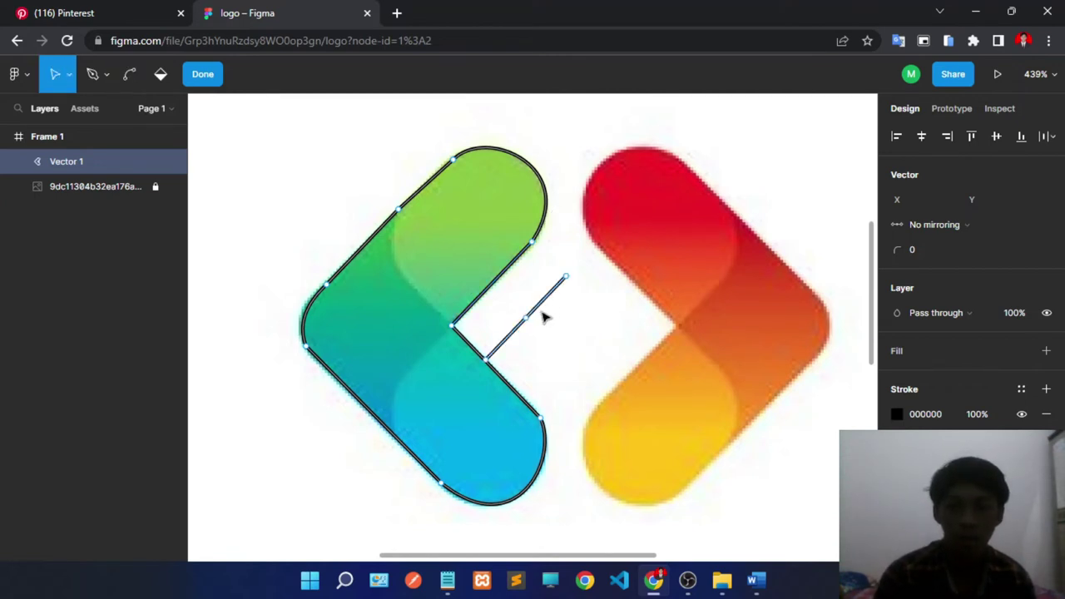
pyautogui.press('ctrl')
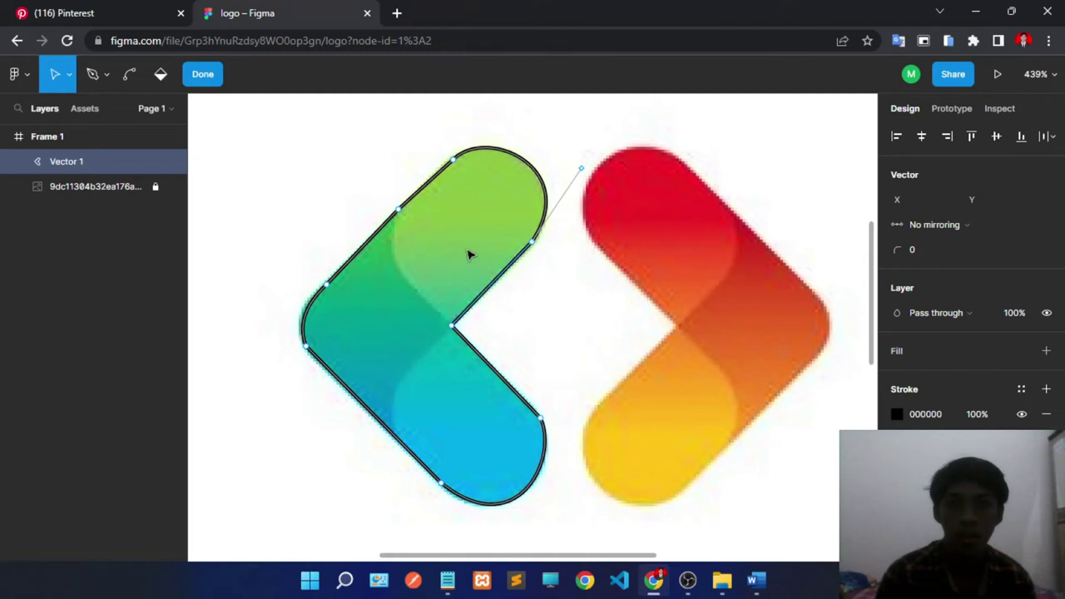
pyautogui.press('ctrl')
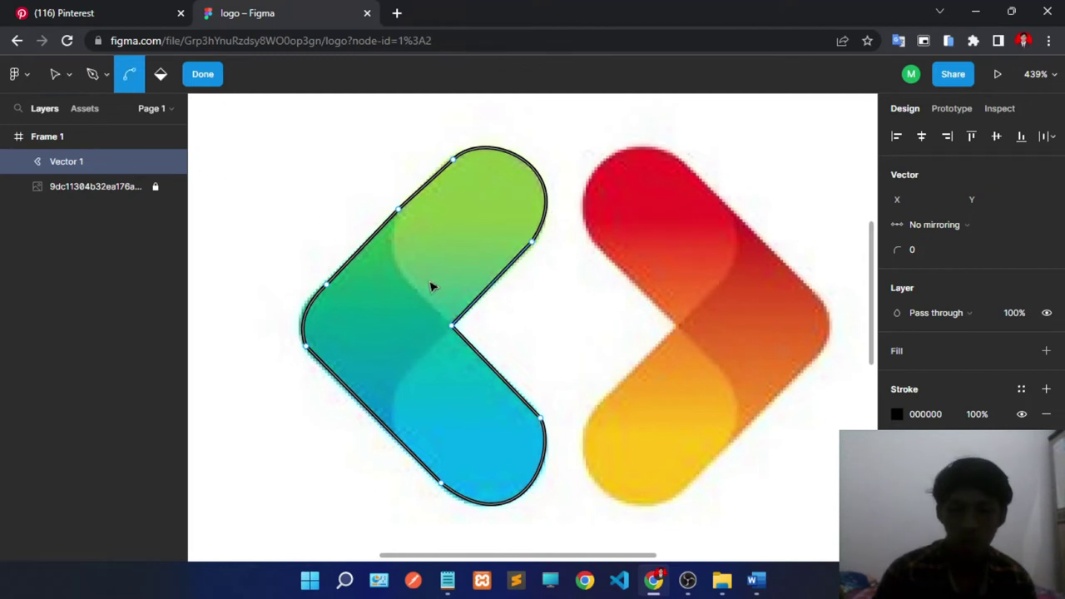
pyautogui.moveTo(431, 289); pyautogui.dragTo(654, 311)
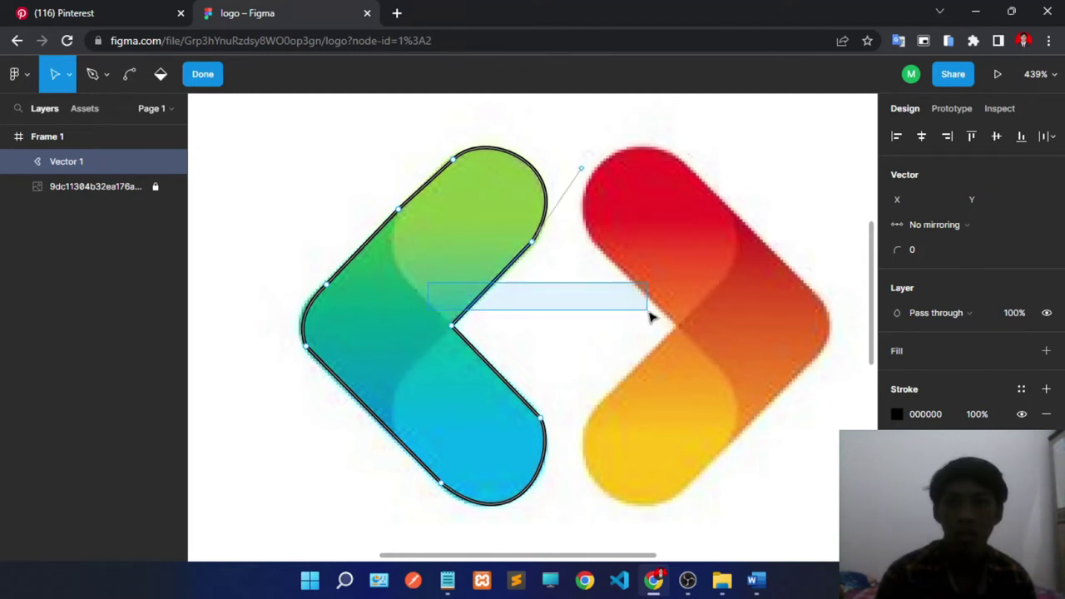
pyautogui.click(310, 254)
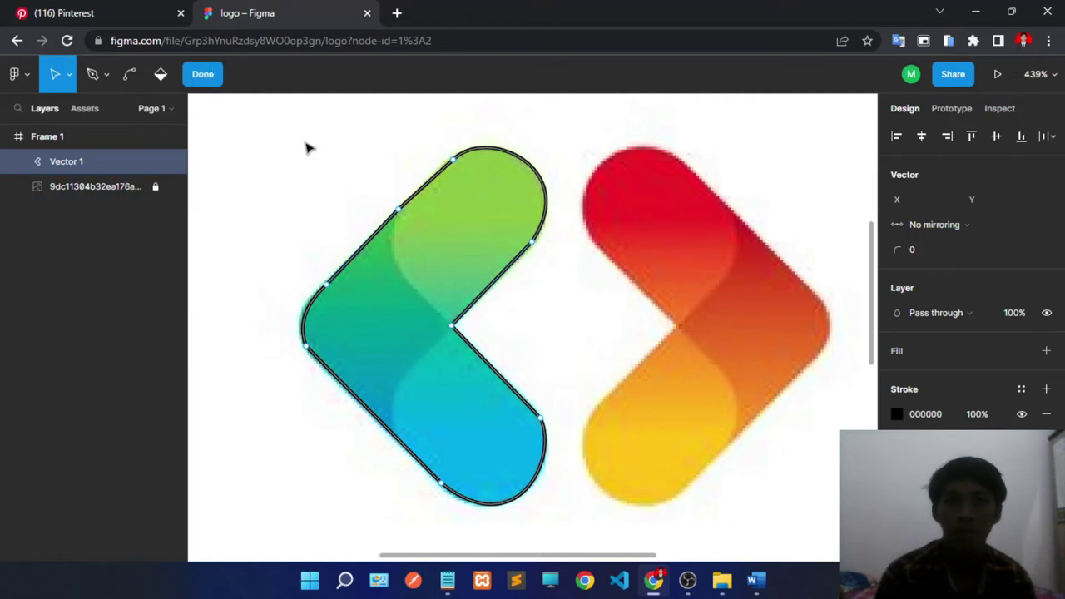
# Step: Duplicate Vector 1, flip the copy horizontally, and move it onto the red-orange chevron
pyautogui.click(205, 76)
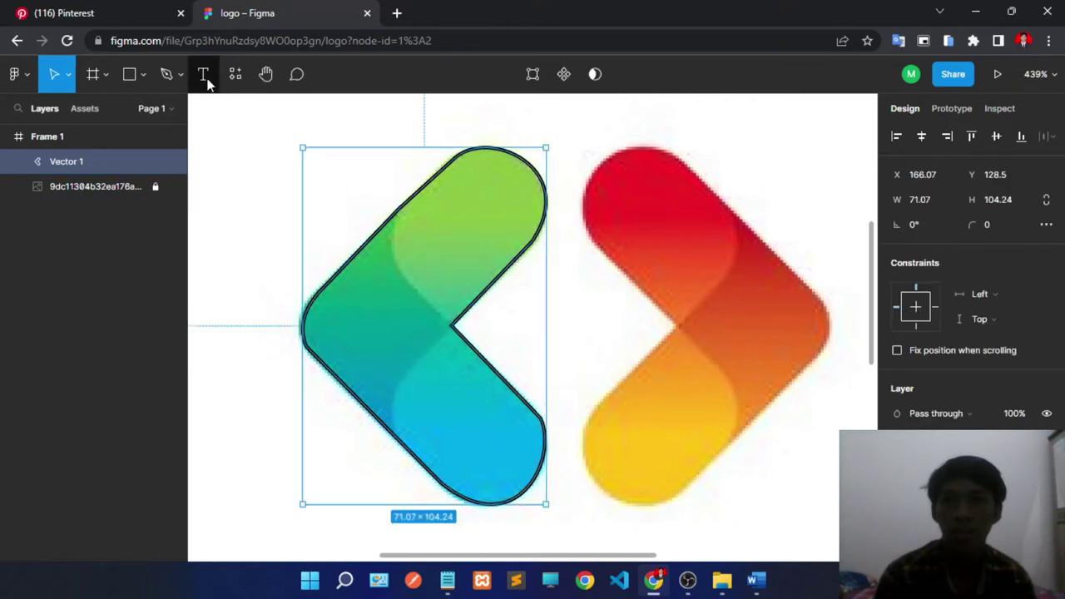
pyautogui.hotkey('ctrl', 'd')
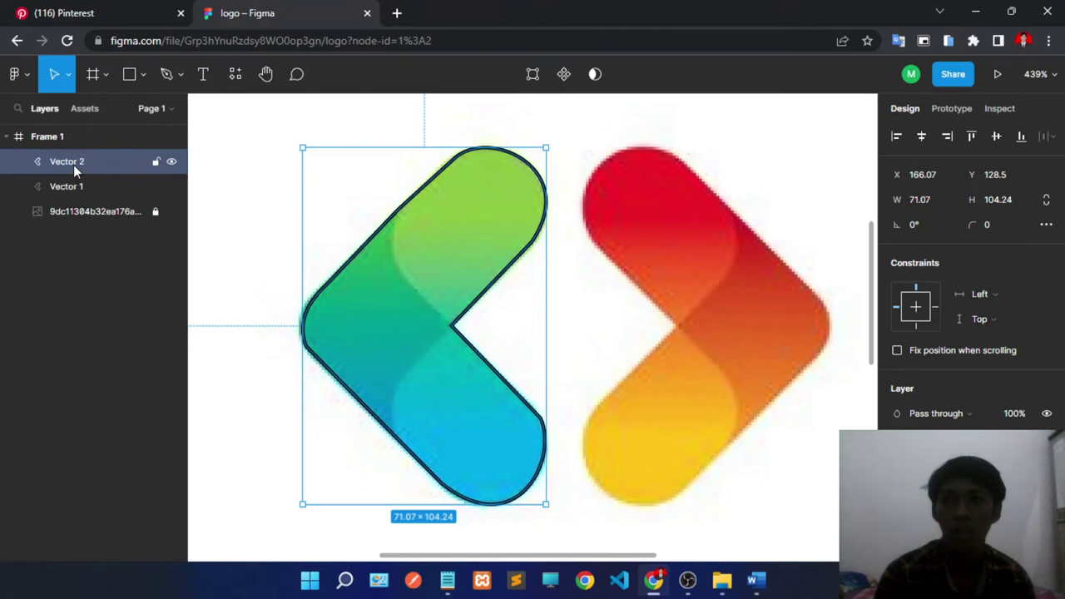
pyautogui.rightClick(421, 282)
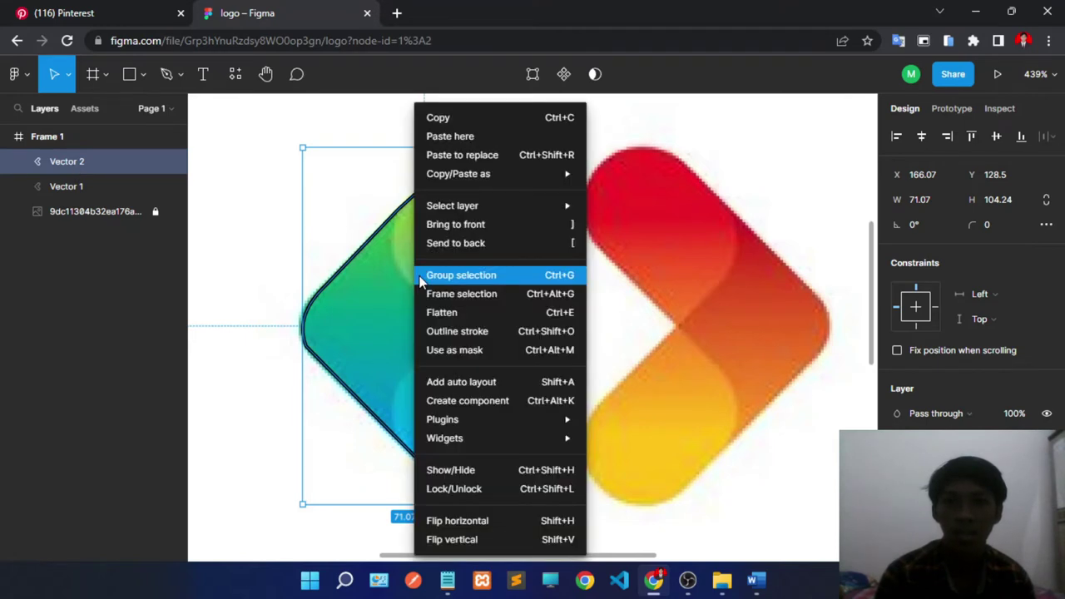
pyautogui.click(473, 525)
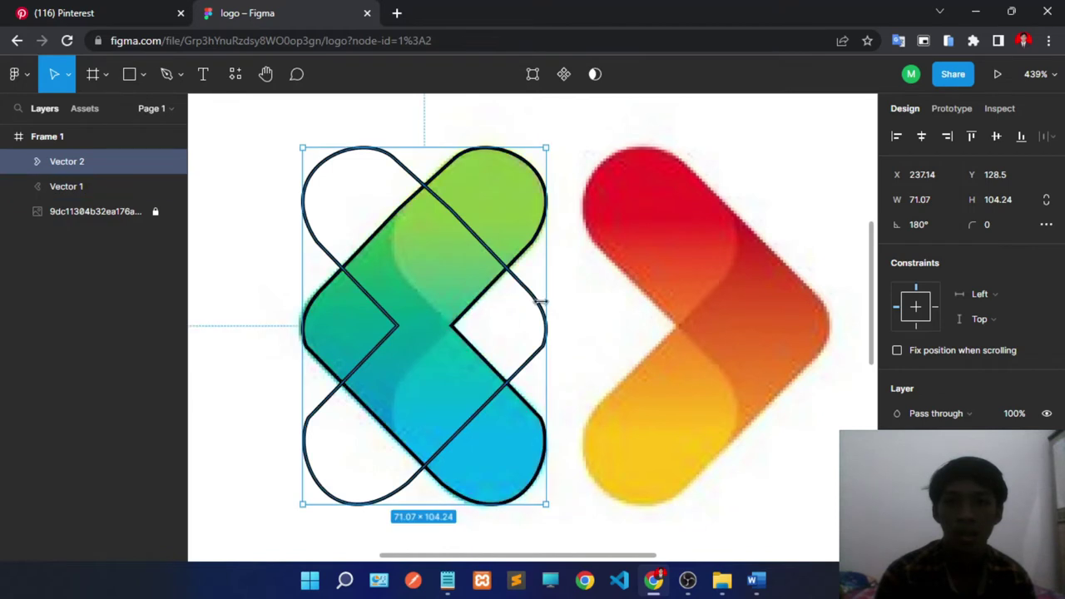
pyautogui.moveTo(527, 302); pyautogui.dragTo(815, 302)
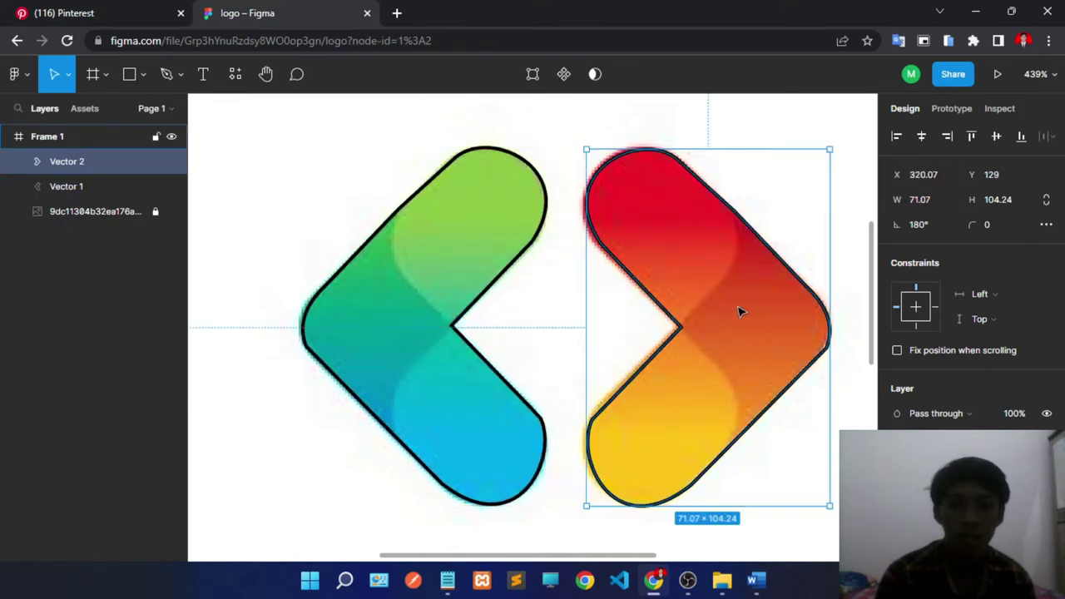
pyautogui.scroll(2, 739, 311)
pyautogui.scroll(2, 721, 337)
pyautogui.scroll(-3, 720, 339)
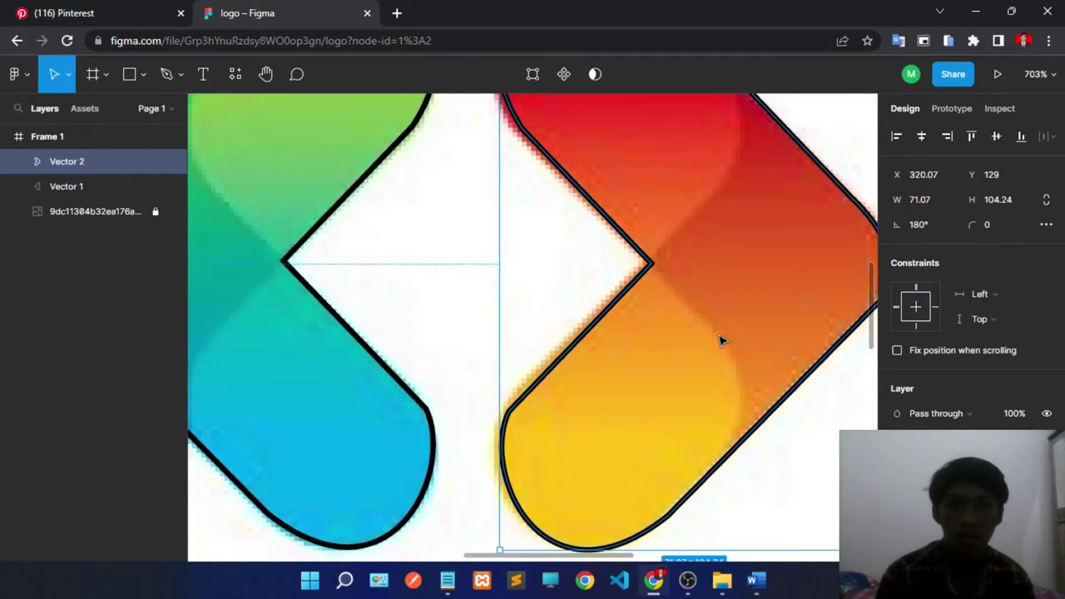
pyautogui.scroll(-1, 721, 339)
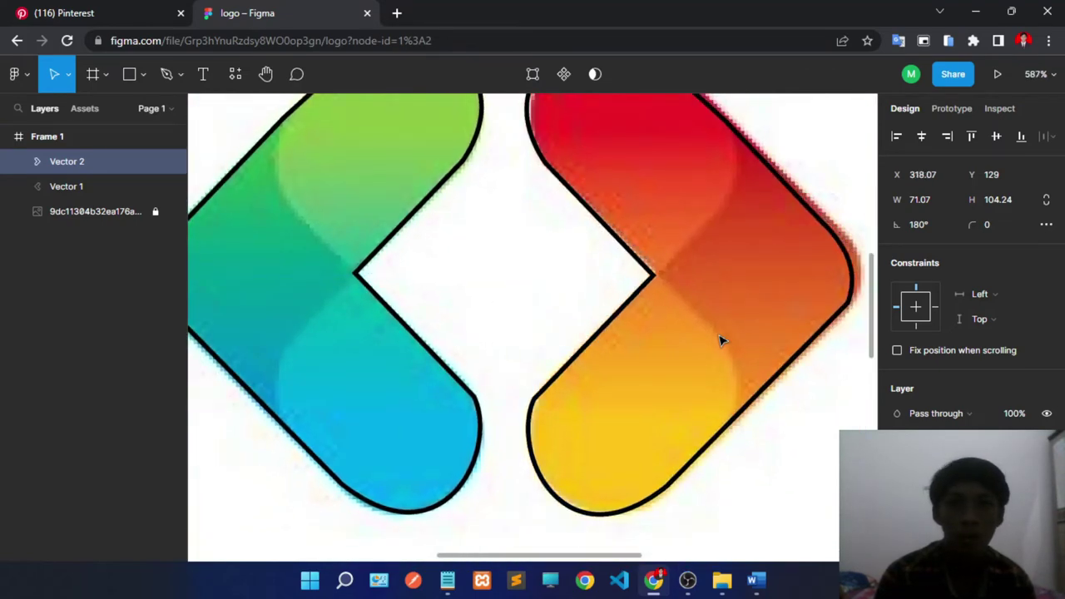
pyautogui.scroll(-2, 720, 340)
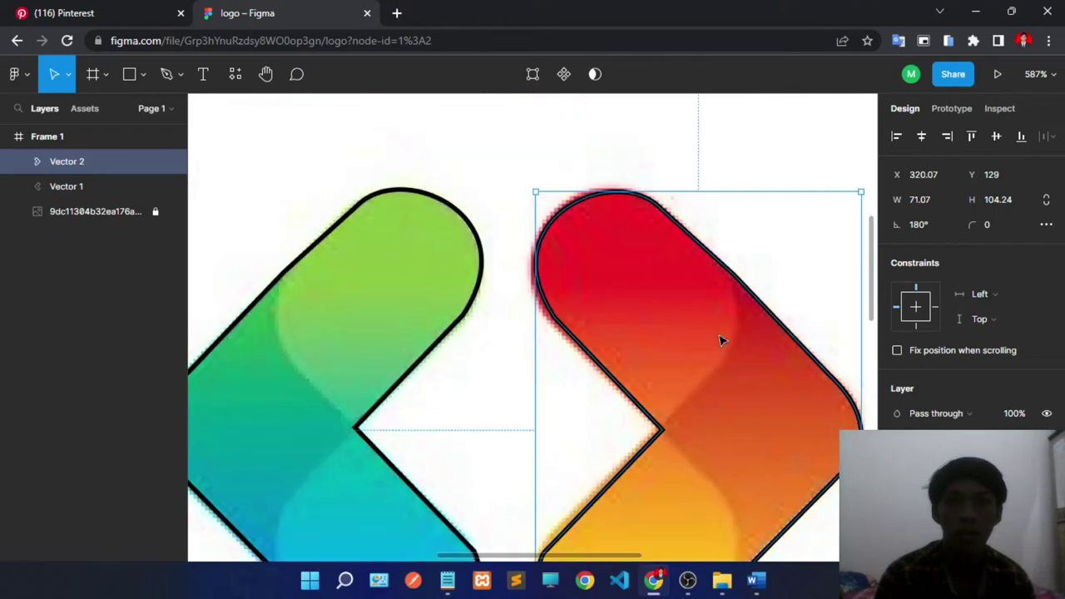
pyautogui.scroll(-3, 717, 338)
pyautogui.scroll(-2, 707, 336)
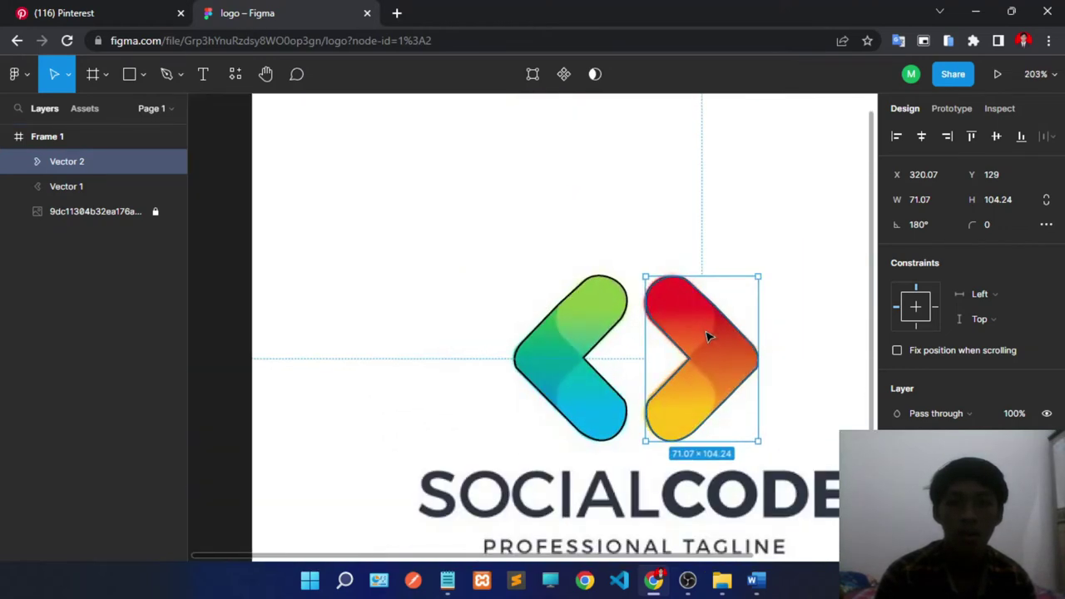
pyautogui.scroll(-2, 743, 391)
pyautogui.scroll(-1, 275, 212)
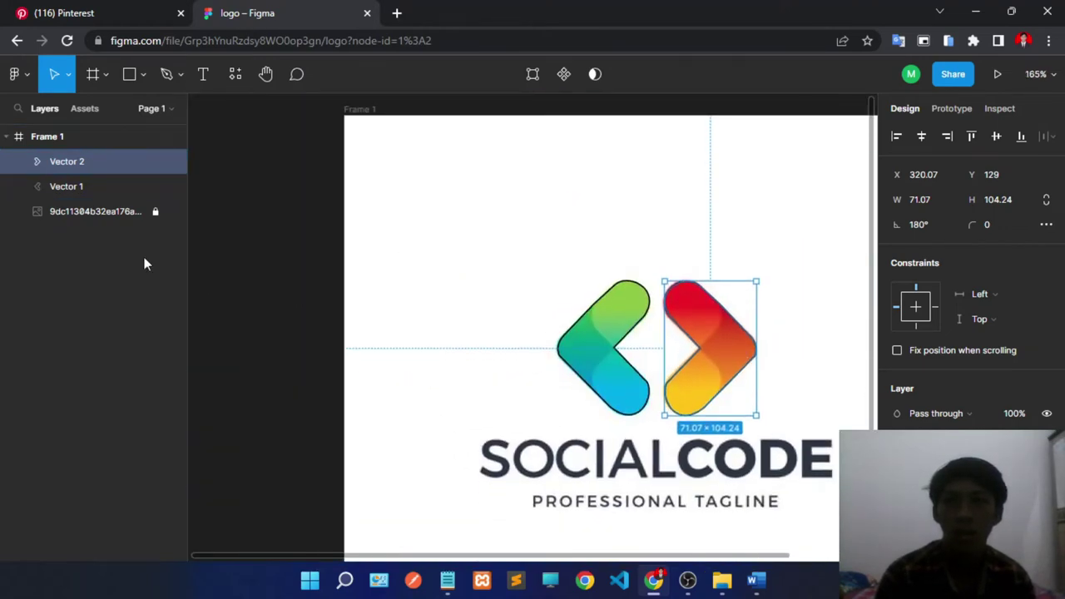
pyautogui.click(84, 217)
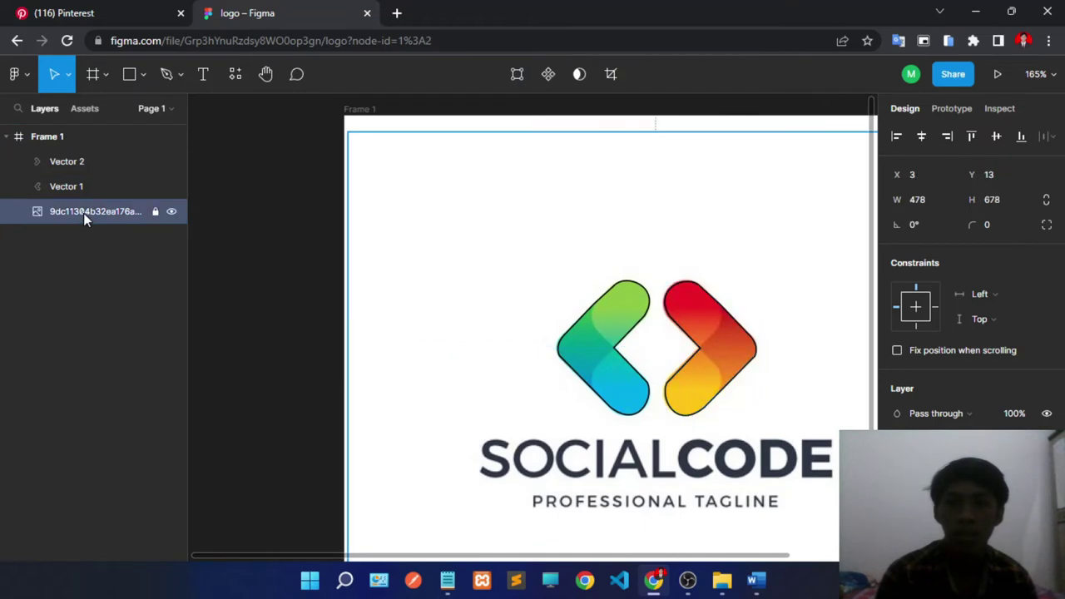
pyautogui.click(170, 215)
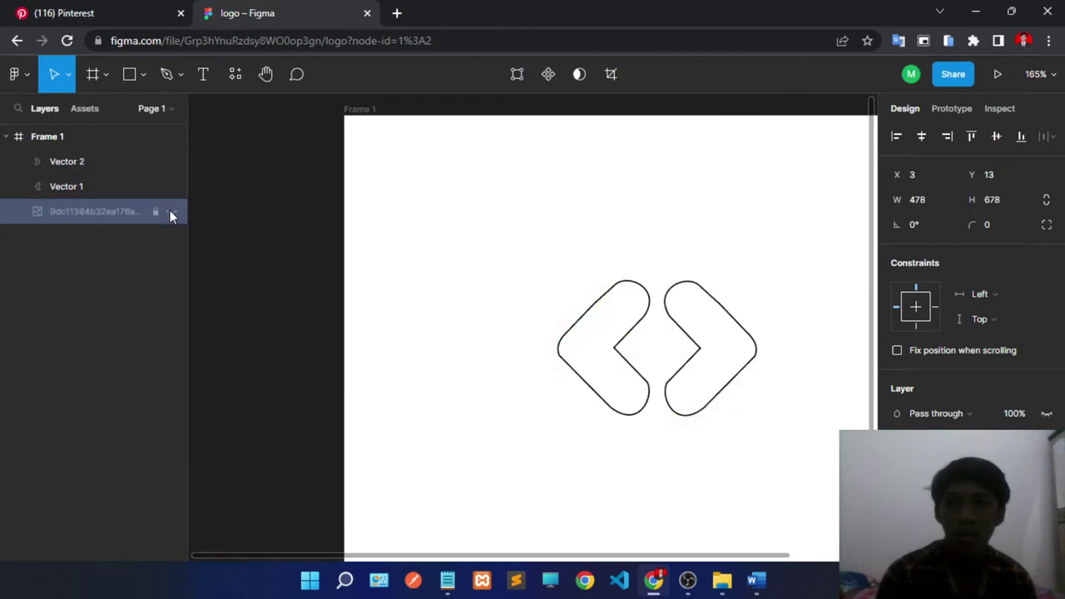
pyautogui.scroll(3, 791, 362)
pyautogui.scroll(3, 792, 361)
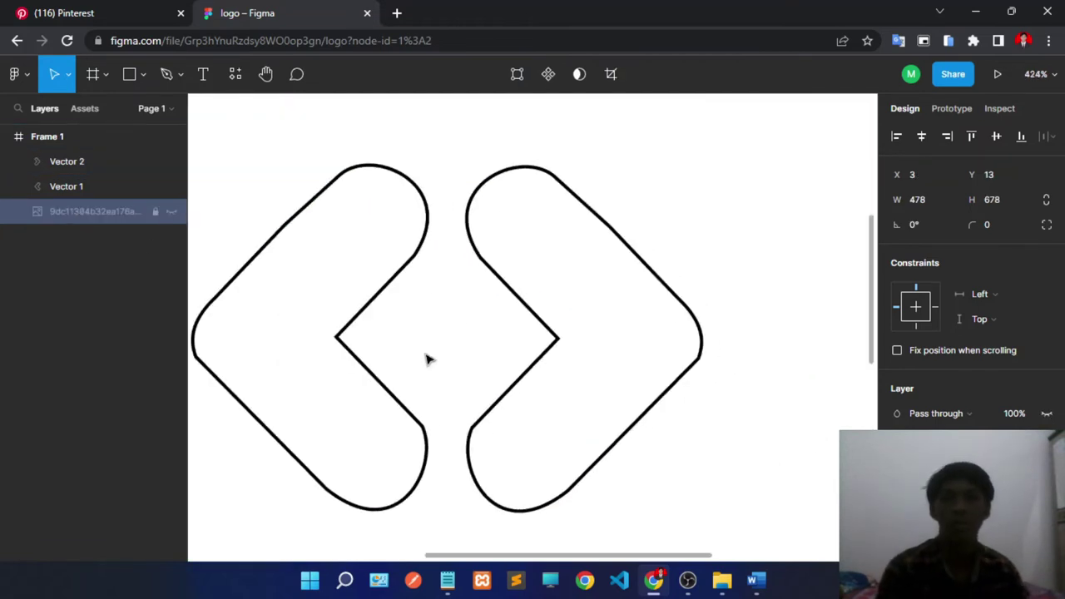
pyautogui.scroll(-2, 428, 358)
pyautogui.scroll(-4, 347, 349)
pyautogui.scroll(2, 293, 348)
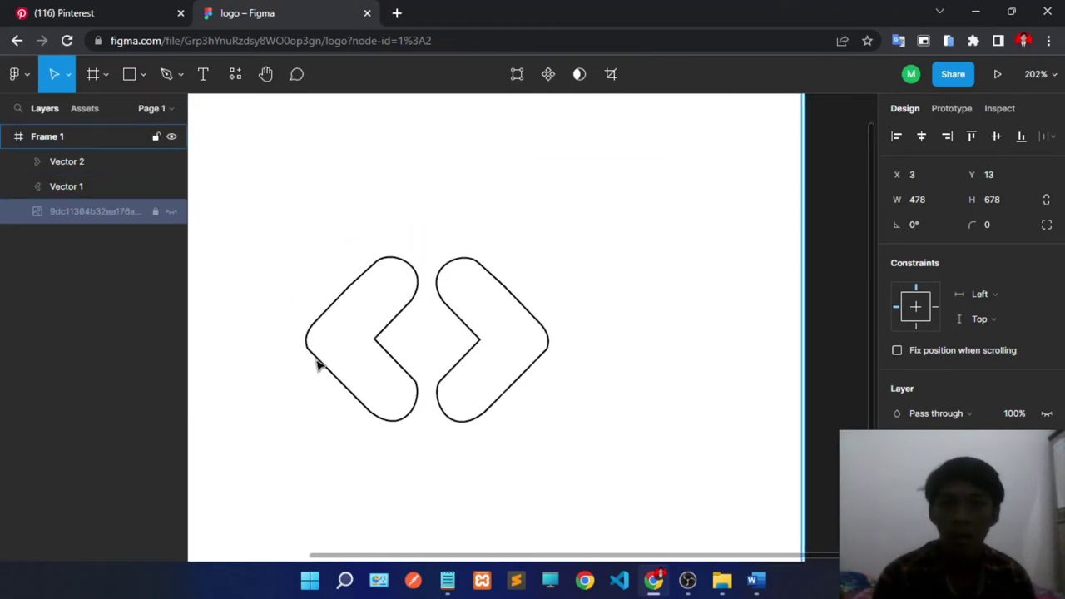
pyautogui.scroll(2, 316, 361)
pyautogui.scroll(-2, 414, 355)
pyautogui.scroll(3, 335, 361)
pyautogui.scroll(-2, 331, 343)
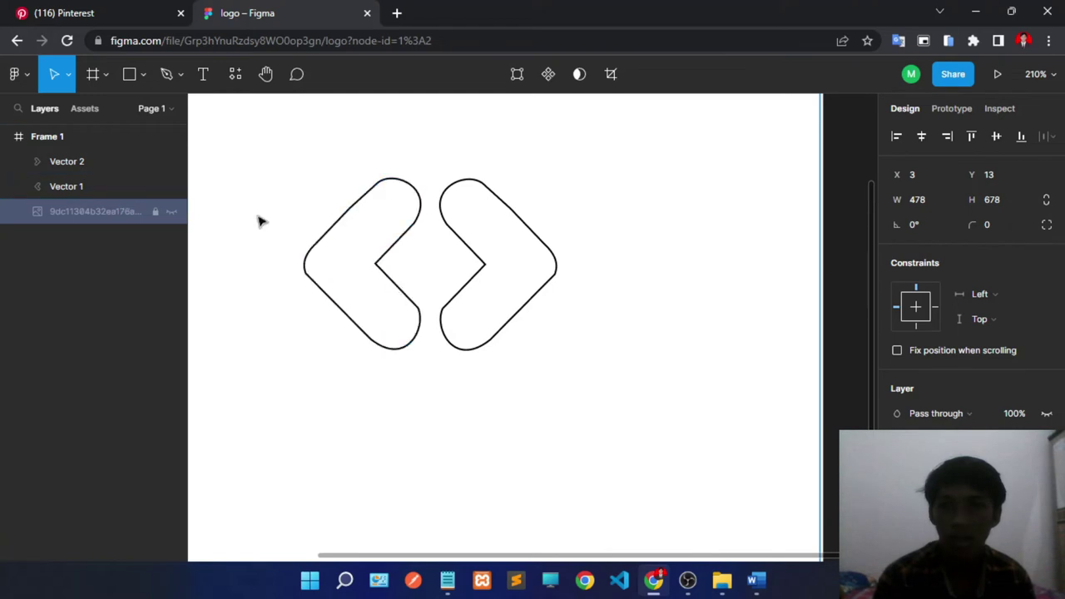
pyautogui.click(174, 213)
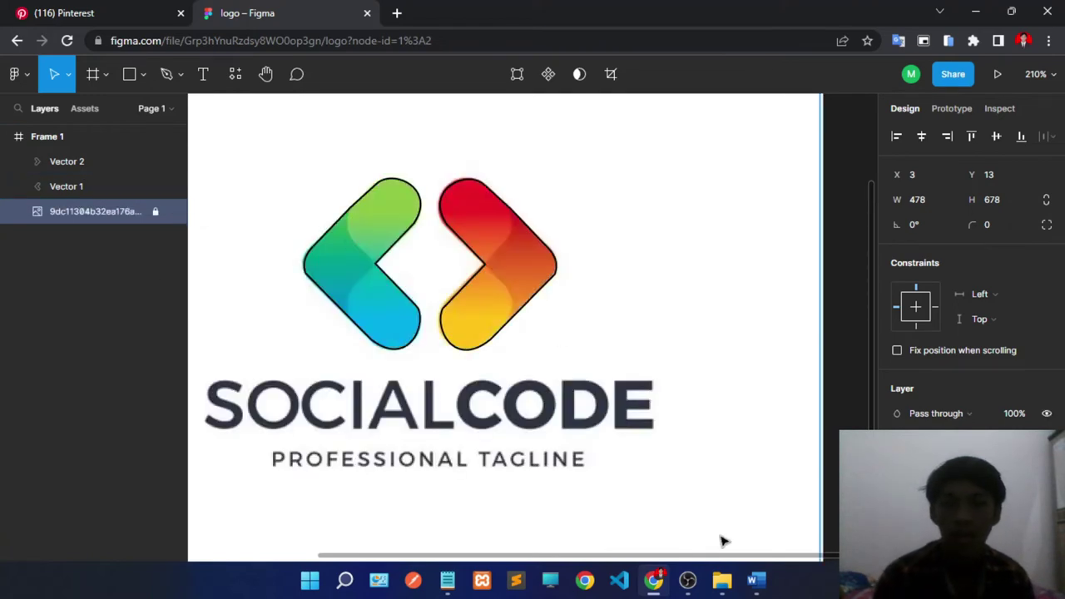
pyautogui.click(447, 580)
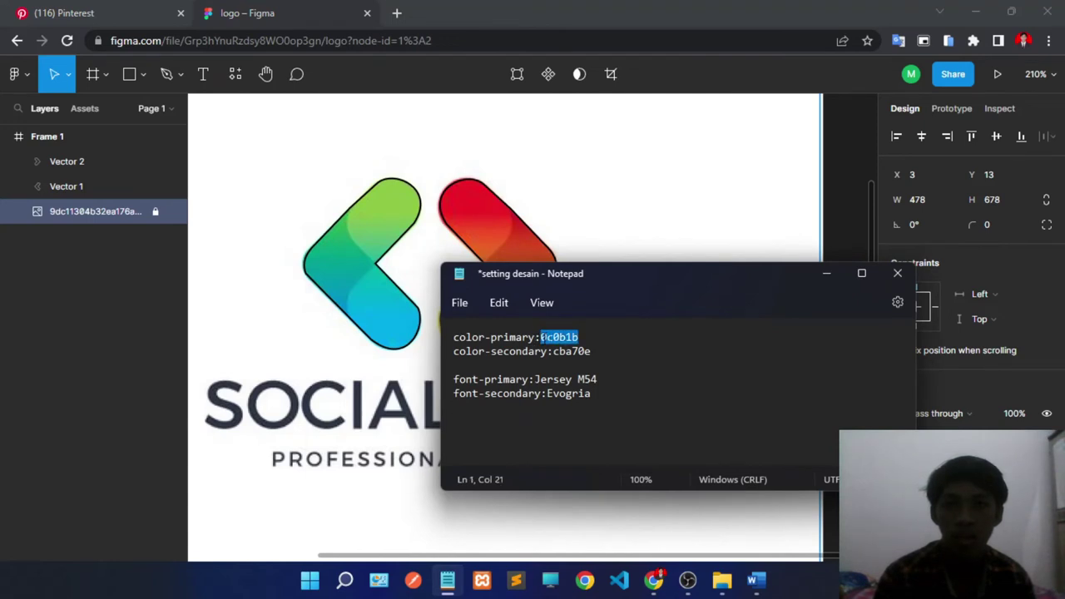
pyautogui.click(826, 274)
# Step: Hide the reference logo and replace the left chevron's stroke with a fill
pyautogui.click(171, 212)
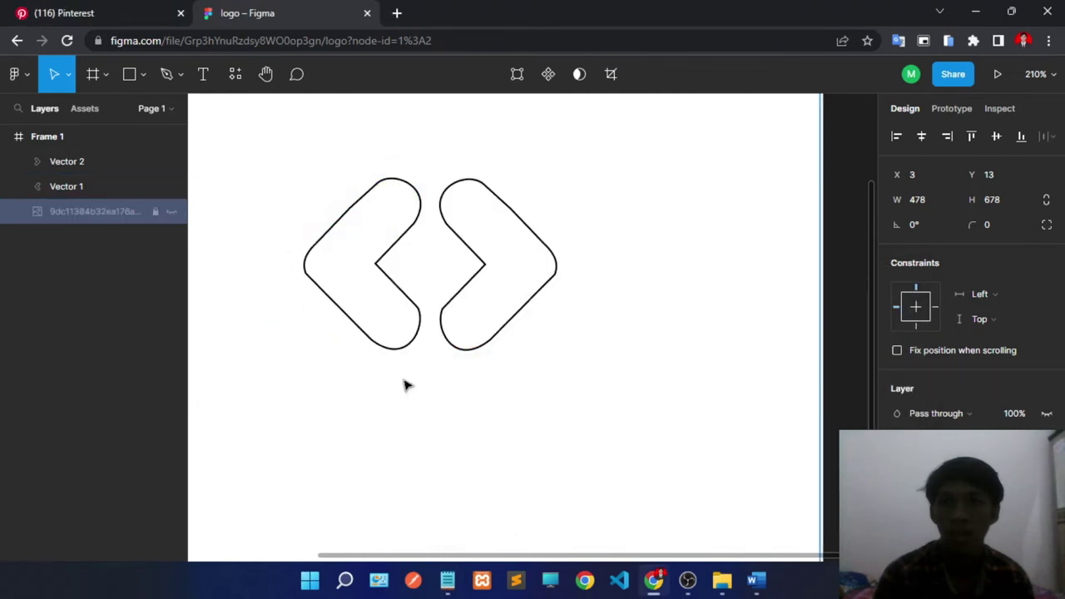
pyautogui.click(385, 265)
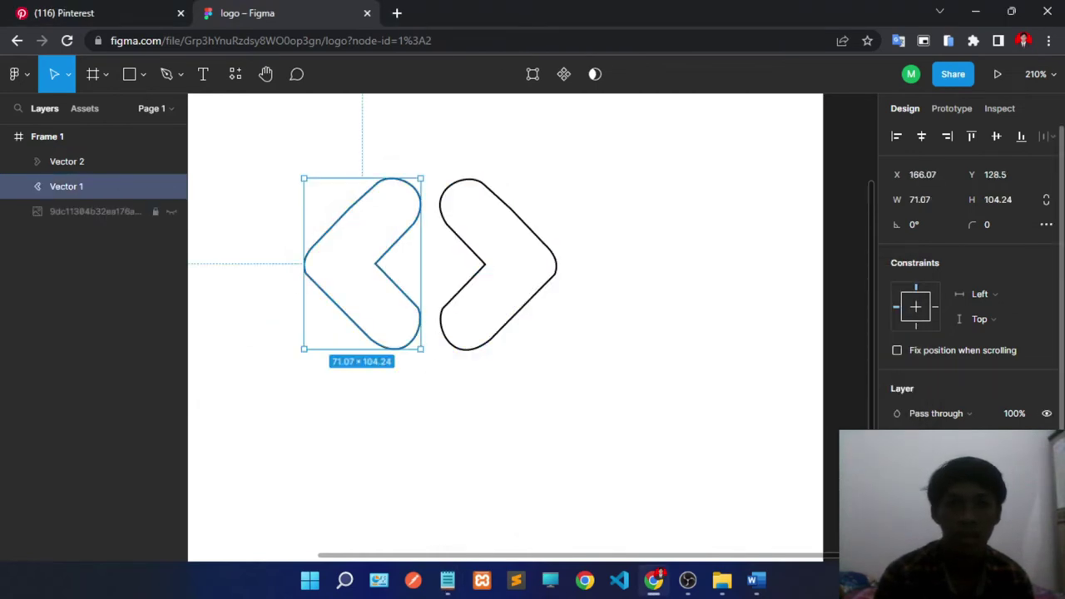
pyautogui.scroll(-3, 934, 407)
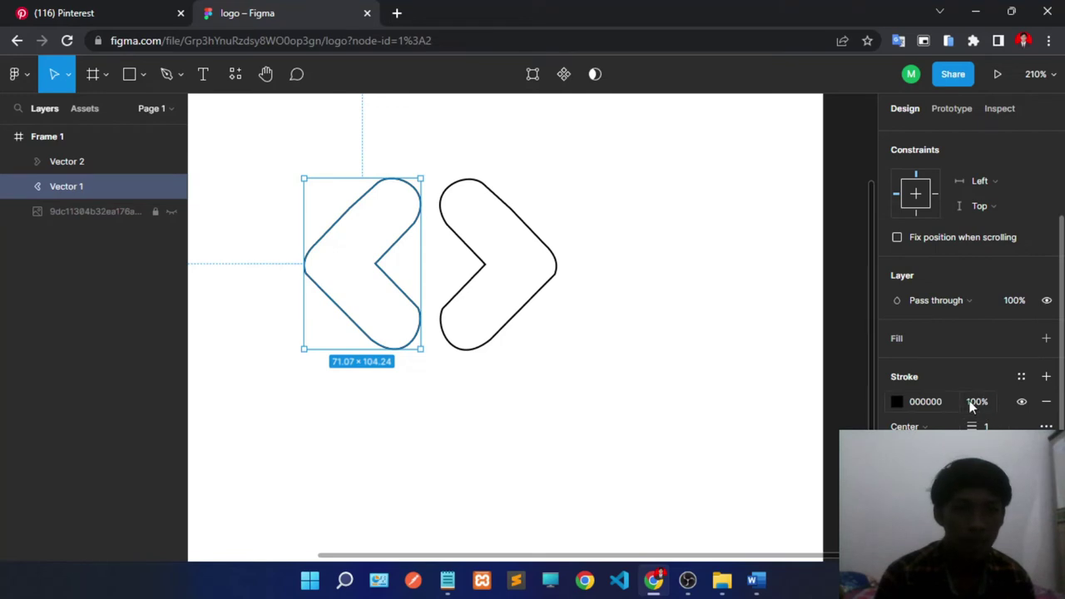
pyautogui.click(1046, 403)
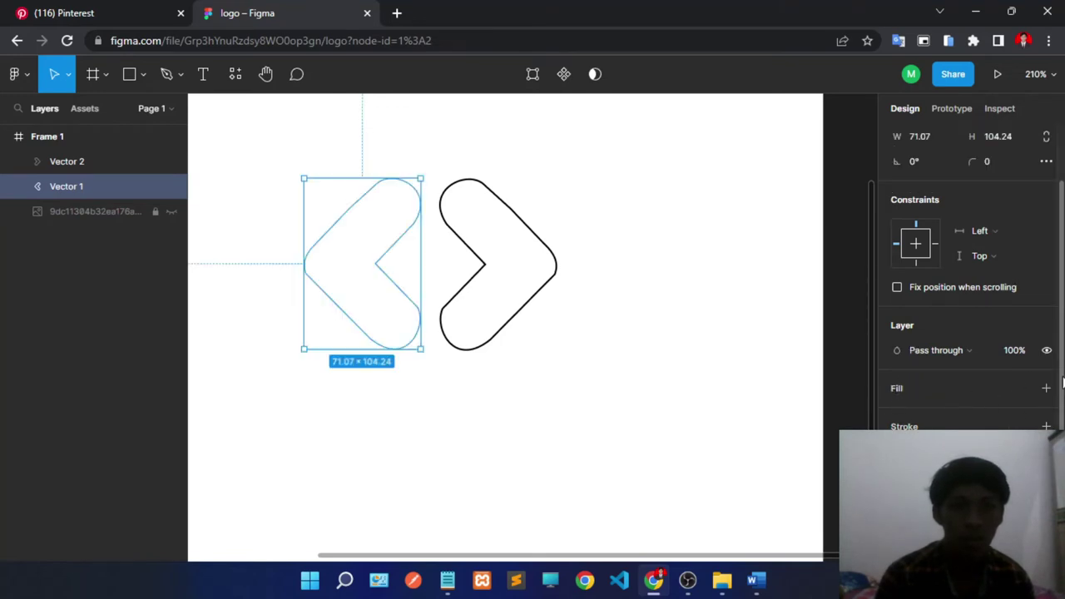
pyautogui.click(1047, 387)
pyautogui.scroll(-1, 963, 406)
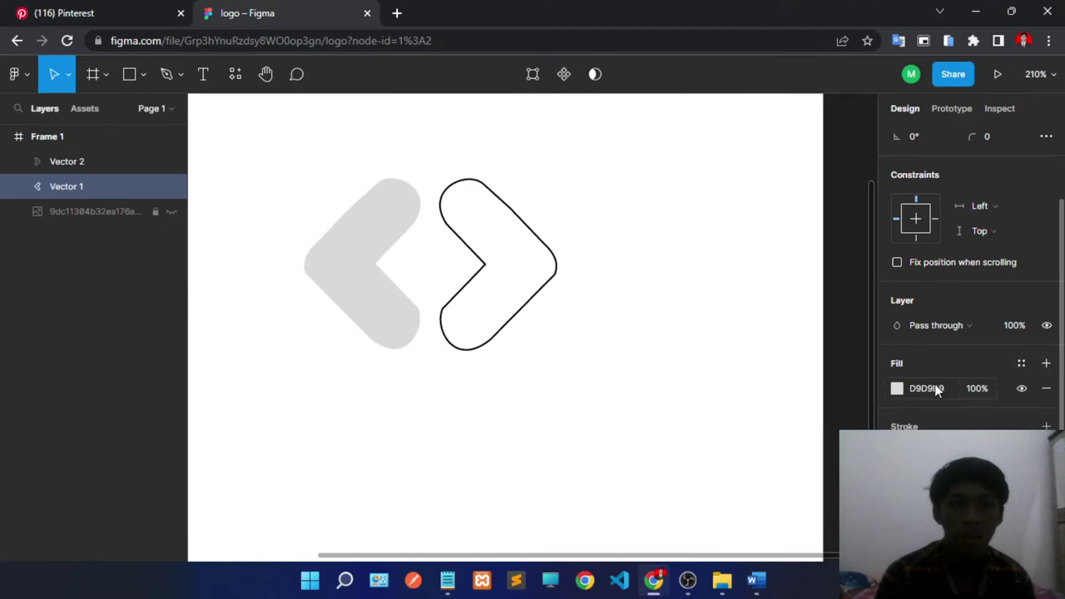
# Step: Set the left chevron's fill to solid navy 0C0B1B
pyautogui.click(935, 388)
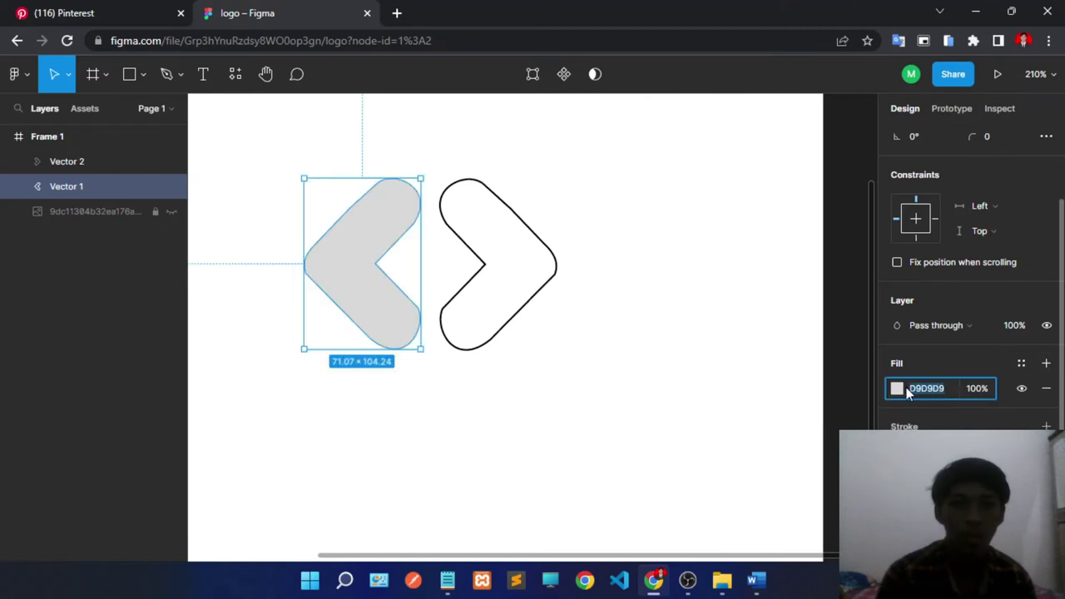
pyautogui.click(905, 389)
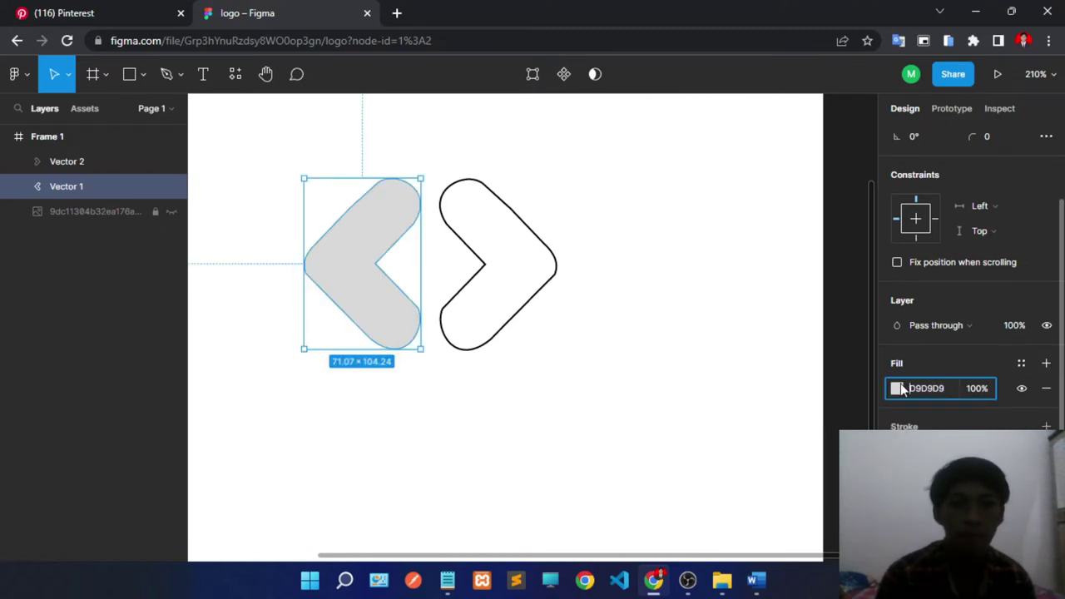
pyautogui.click(897, 388)
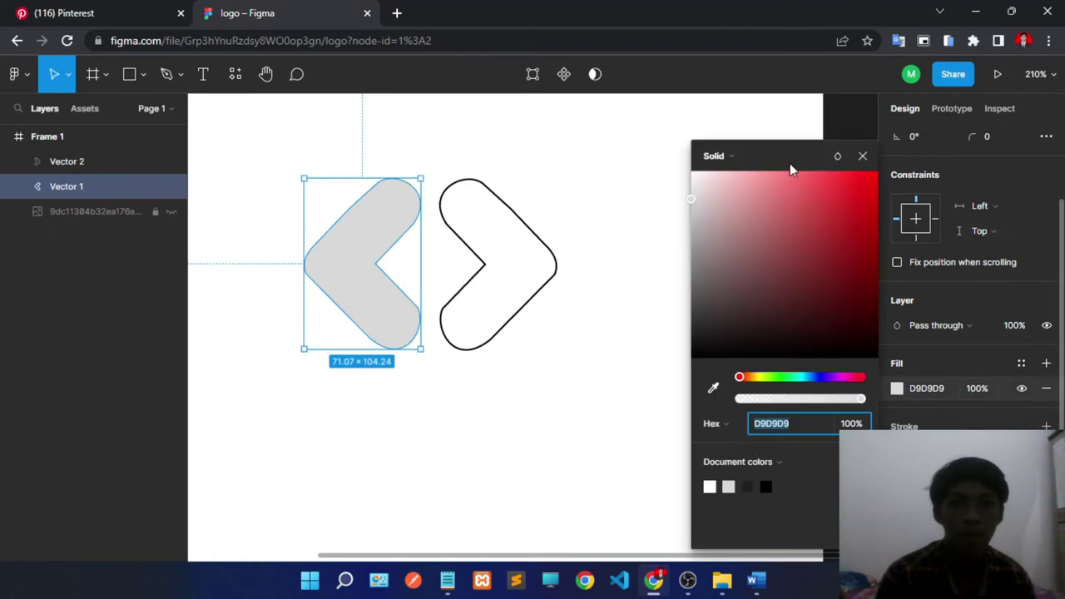
pyautogui.click(732, 156)
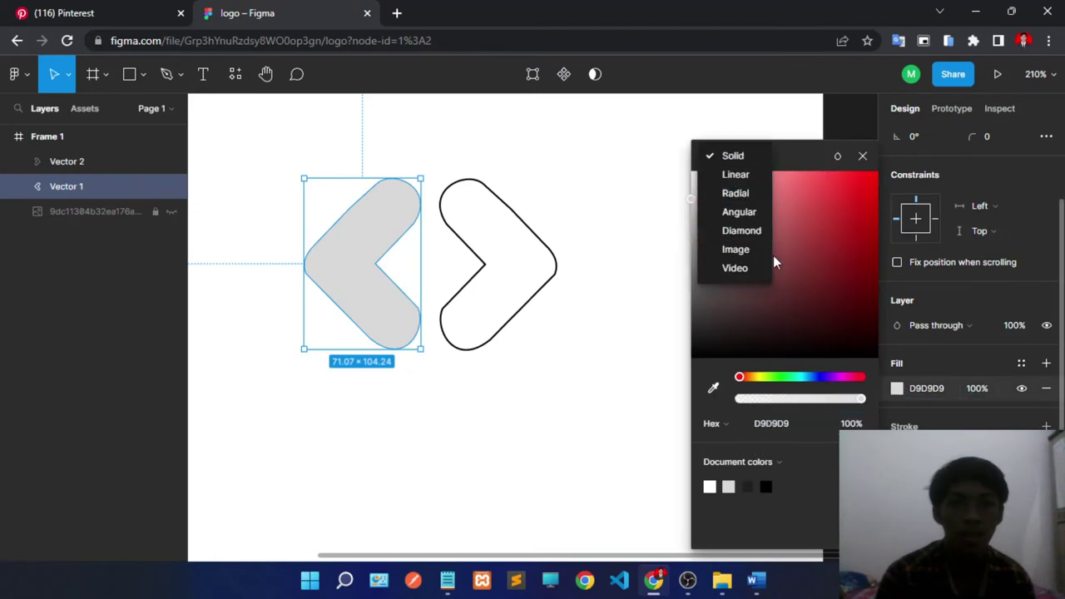
pyautogui.click(821, 163)
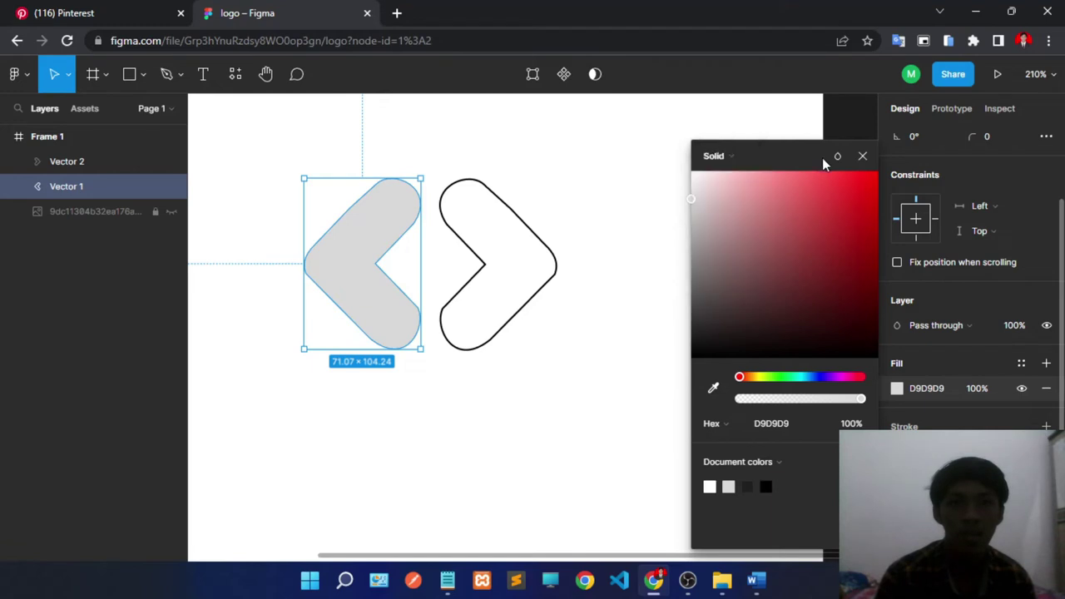
pyautogui.click(869, 161)
pyautogui.click(935, 391)
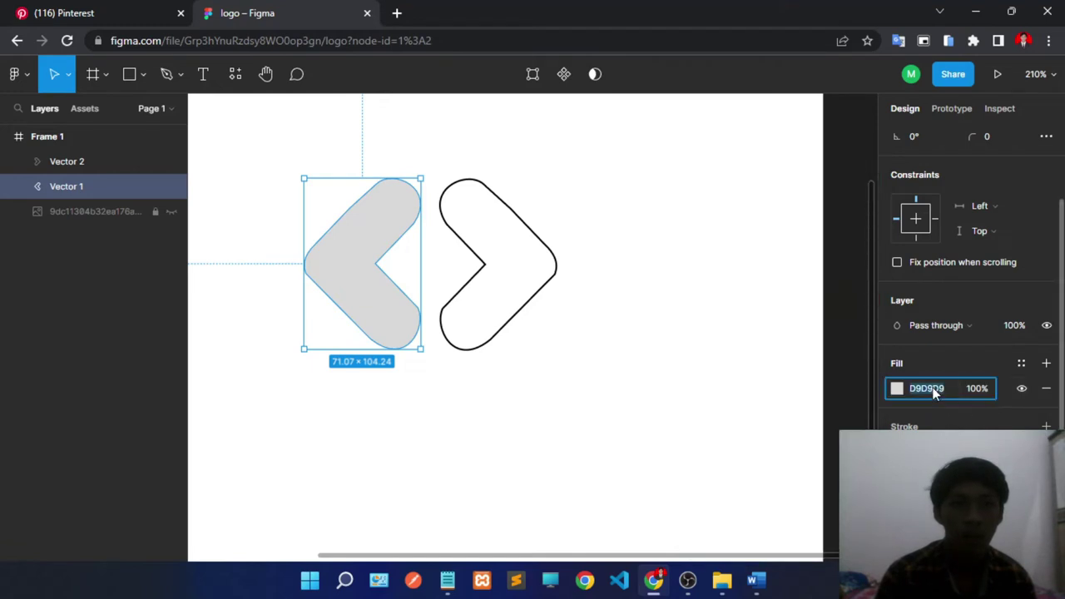
pyautogui.write('0C0B1B')
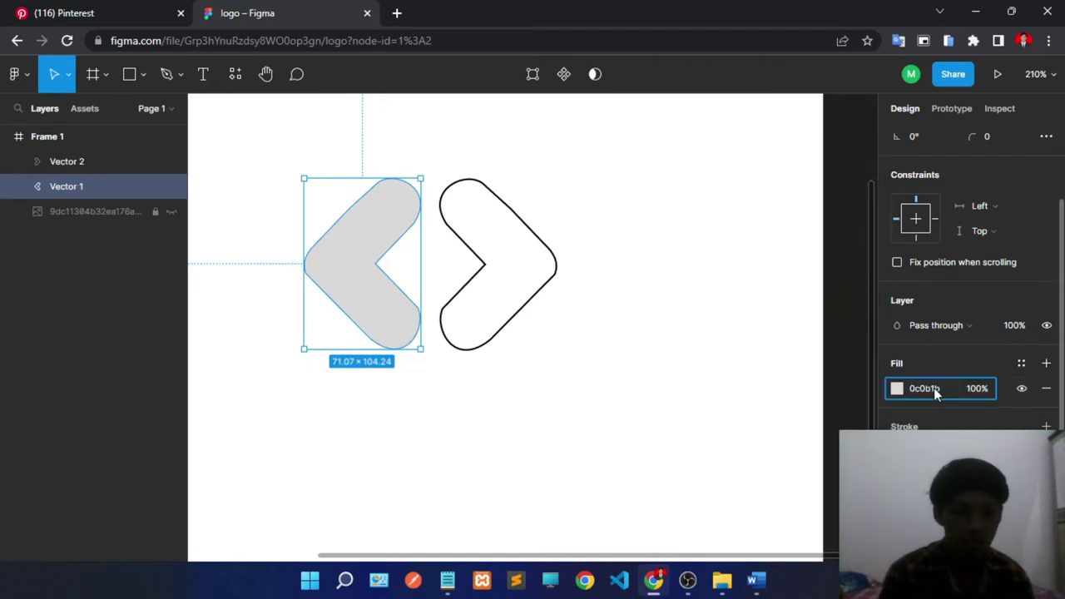
pyautogui.press('Return')
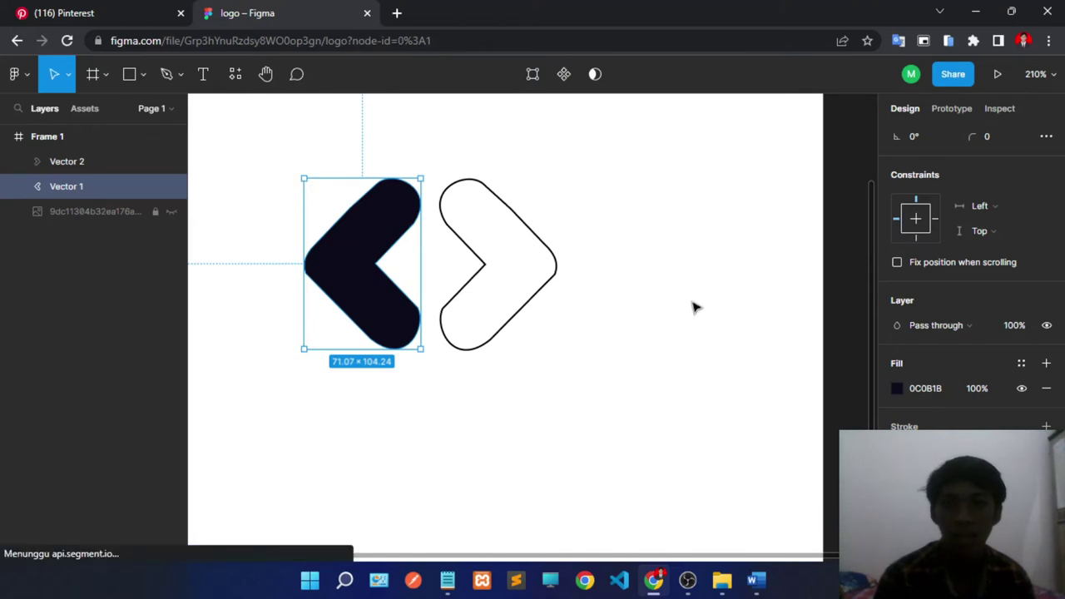
# Step: Select the secondary colour value in the design notes
pyautogui.click(694, 304)
pyautogui.click(447, 579)
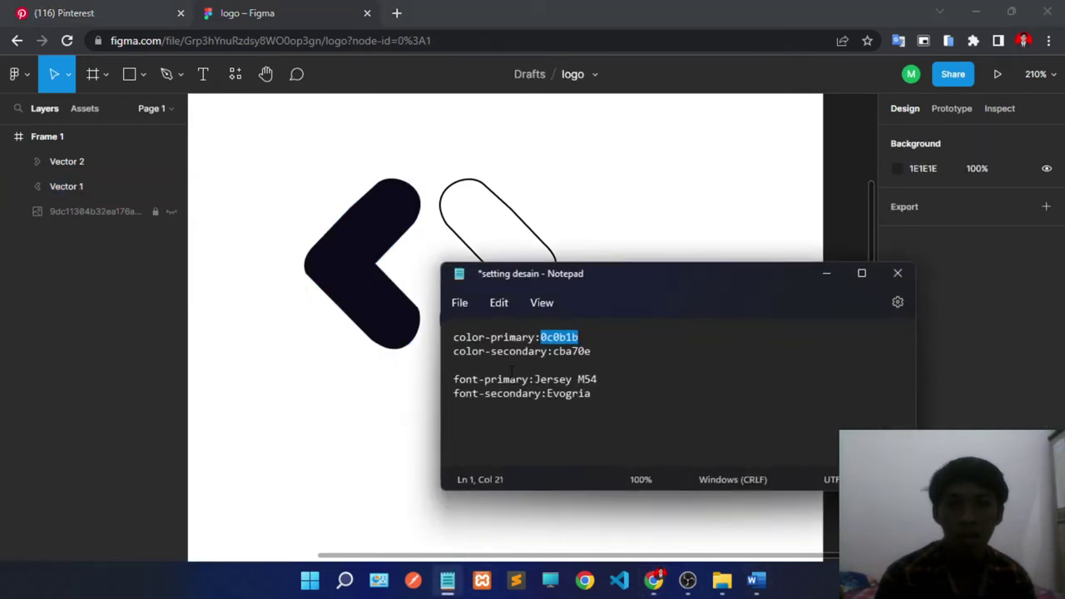
pyautogui.press('Down')
pyautogui.hotkey('shift', 'End')
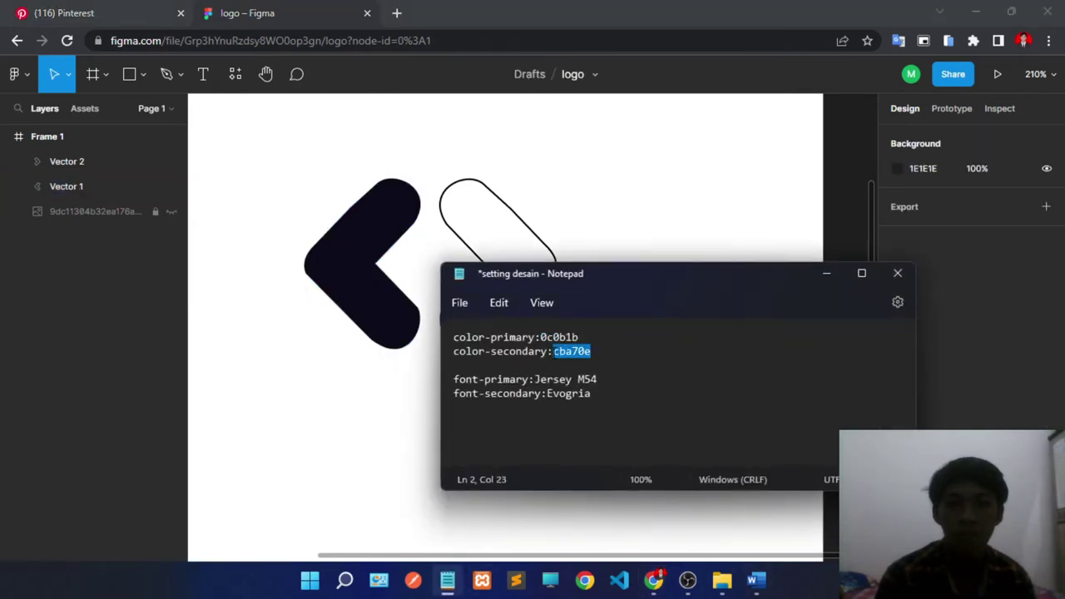
pyautogui.click(826, 274)
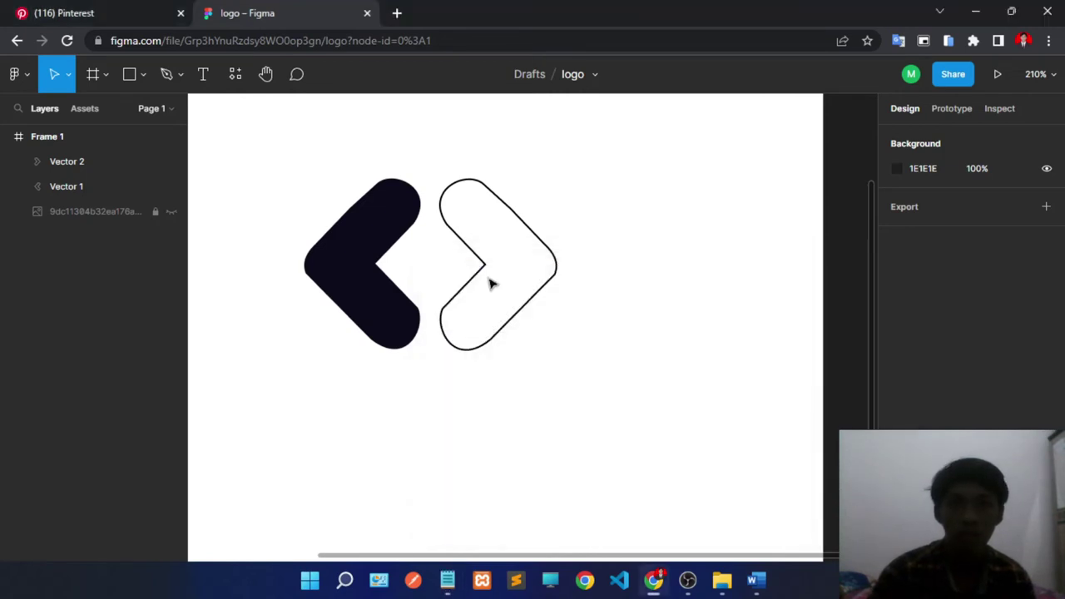
# Step: Swap the right chevron's outline for a solid gold CBB70E fill
pyautogui.click(449, 254)
pyautogui.click(63, 187)
pyautogui.click(94, 163)
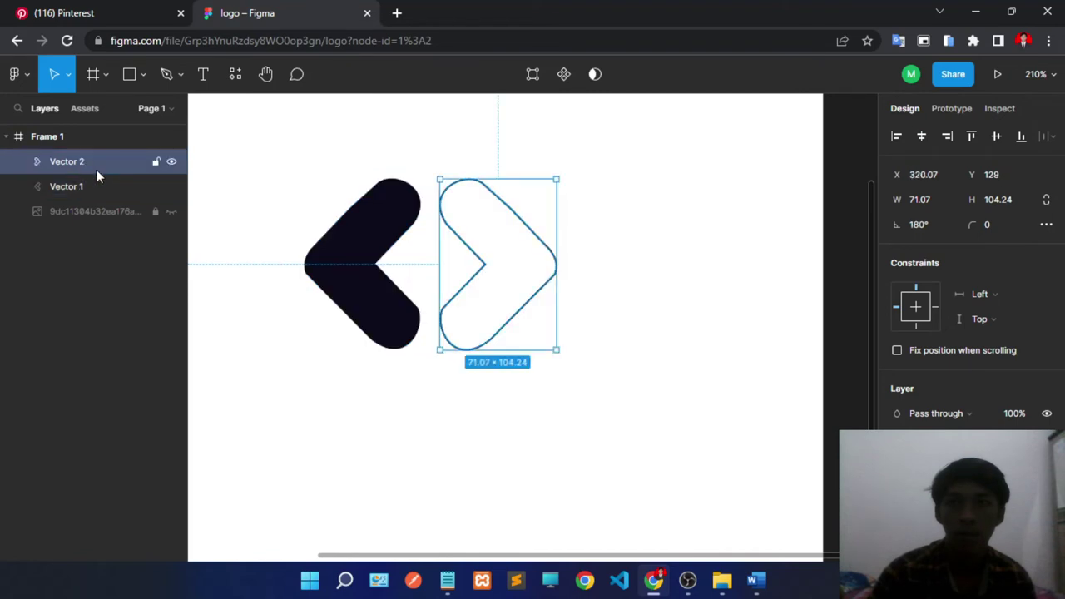
pyautogui.scroll(-1, 1047, 416)
pyautogui.scroll(-1, 1047, 416)
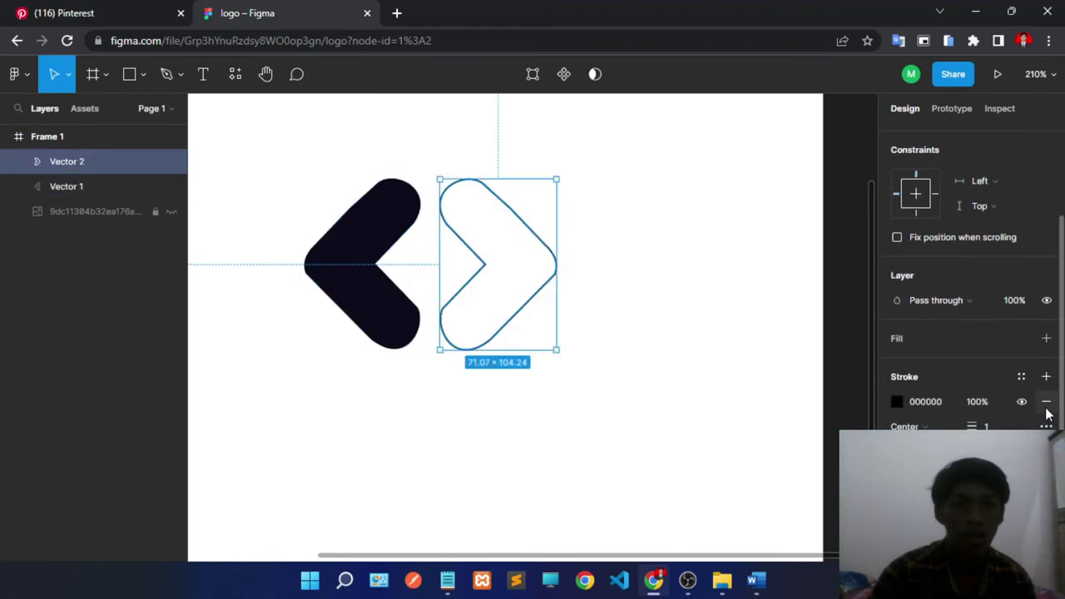
pyautogui.click(1046, 403)
pyautogui.click(1046, 388)
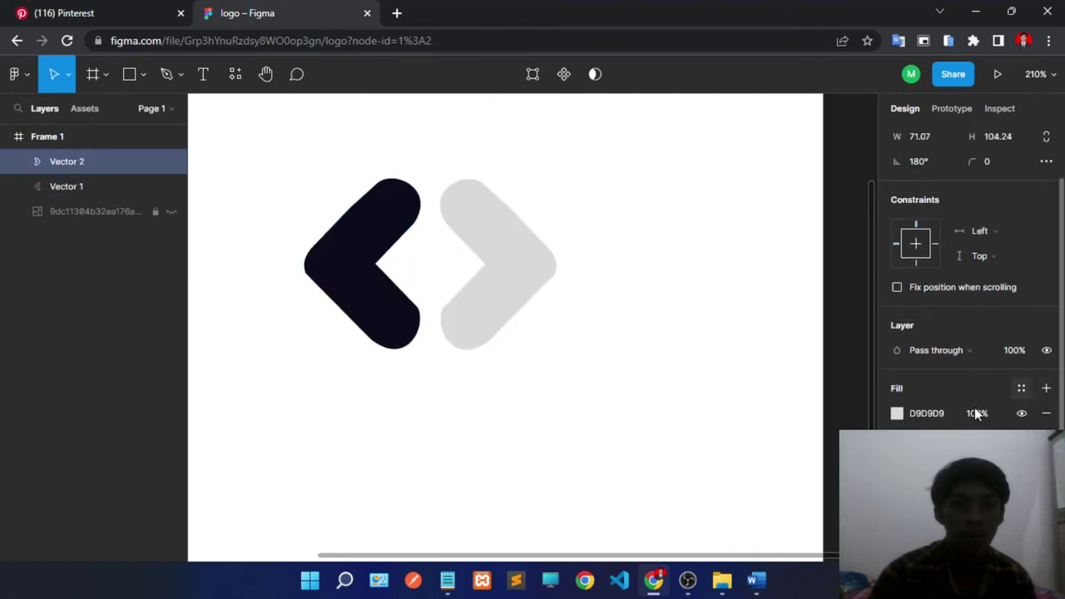
pyautogui.click(925, 414)
pyautogui.write('CBB70E')
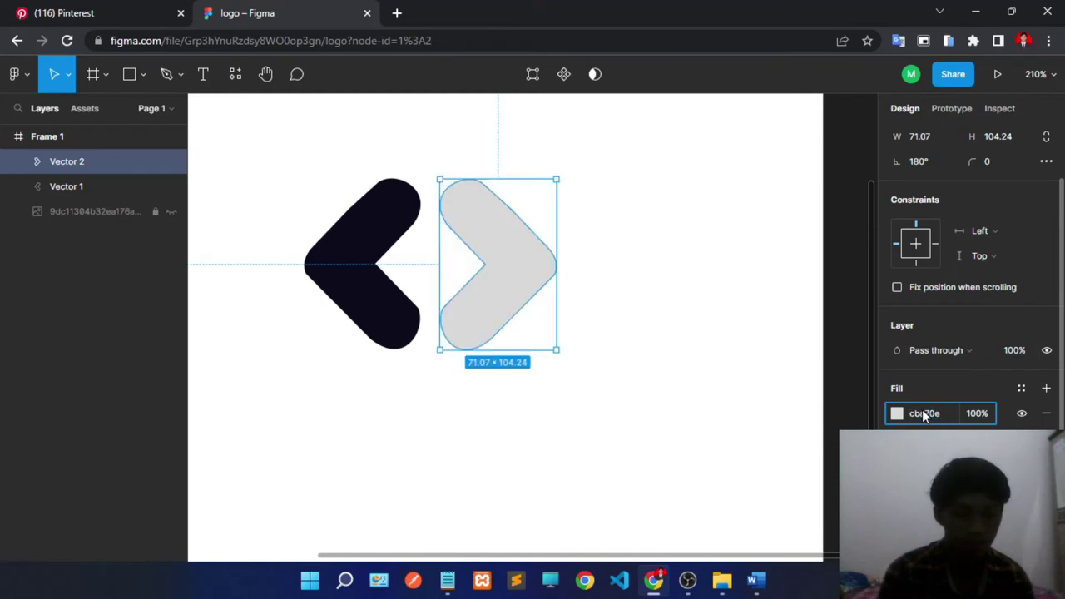
pyautogui.press('Return')
pyautogui.click(695, 293)
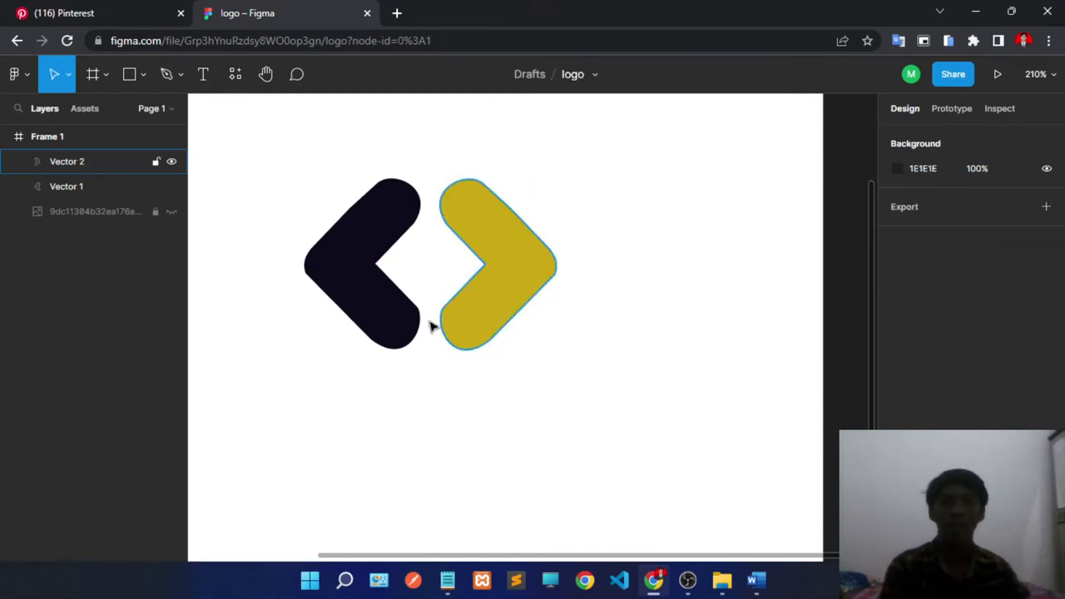
pyautogui.scroll(2, 416, 301)
# Step: Nudge the gold chevron right to X 338.07 to widen the gap
pyautogui.moveTo(563, 554); pyautogui.dragTo(412, 539)
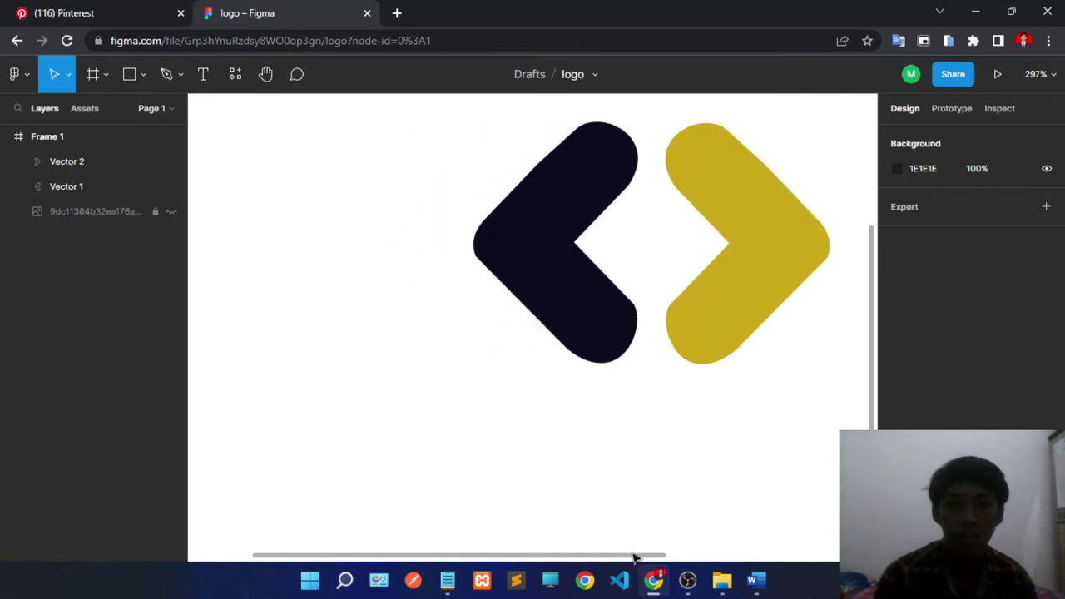
pyautogui.scroll(-2, 535, 297)
pyautogui.click(505, 263)
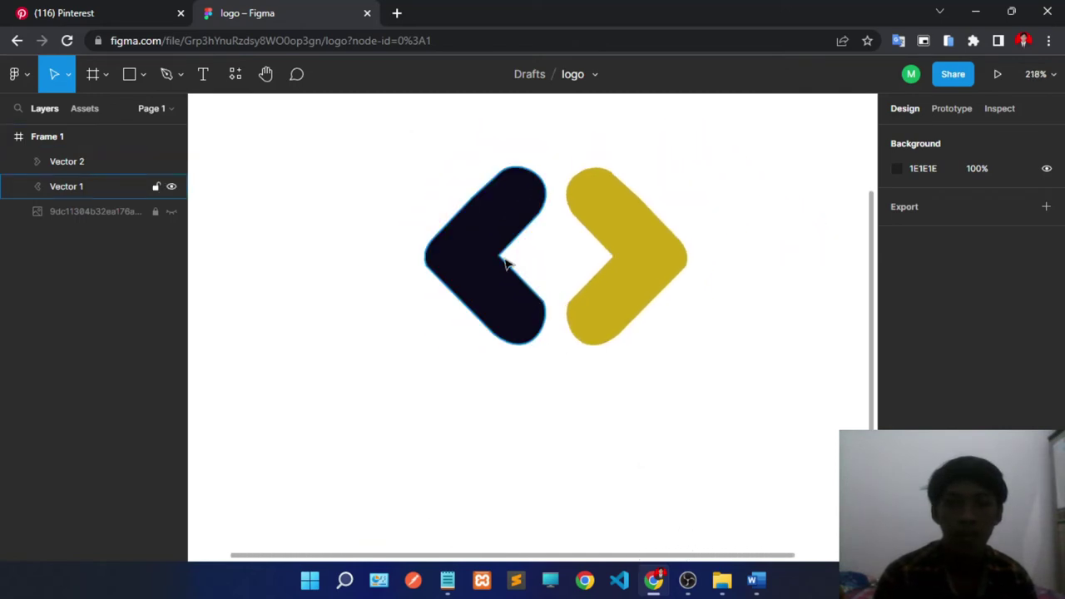
pyautogui.click(611, 247)
pyautogui.moveTo(628, 252); pyautogui.dragTo(630, 252)
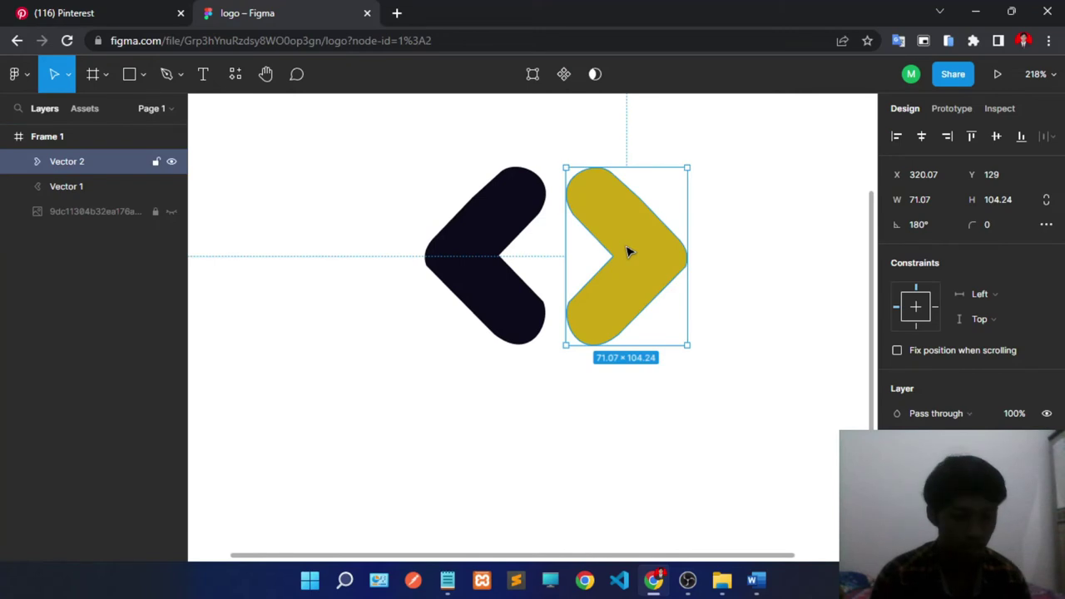
pyautogui.press('Right')
pyautogui.press('Right')
pyautogui.press('Right')
pyautogui.press('Right')
pyautogui.press('Right')
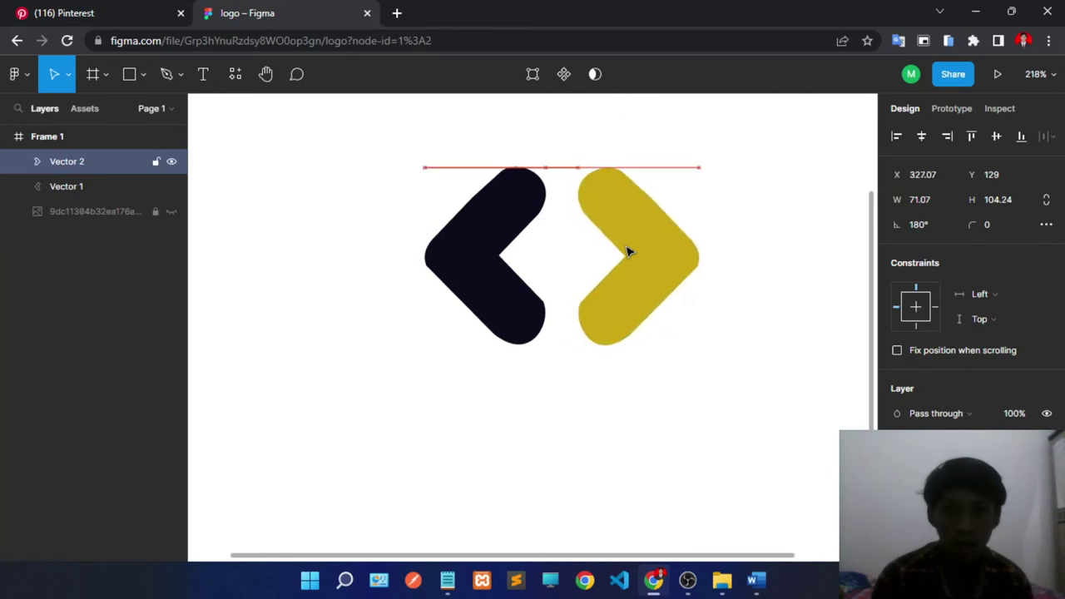
pyautogui.press('Right')
pyautogui.press('Right')
pyautogui.press('Right')
pyautogui.press('Right')
pyautogui.press('Right')
pyautogui.press('Right')
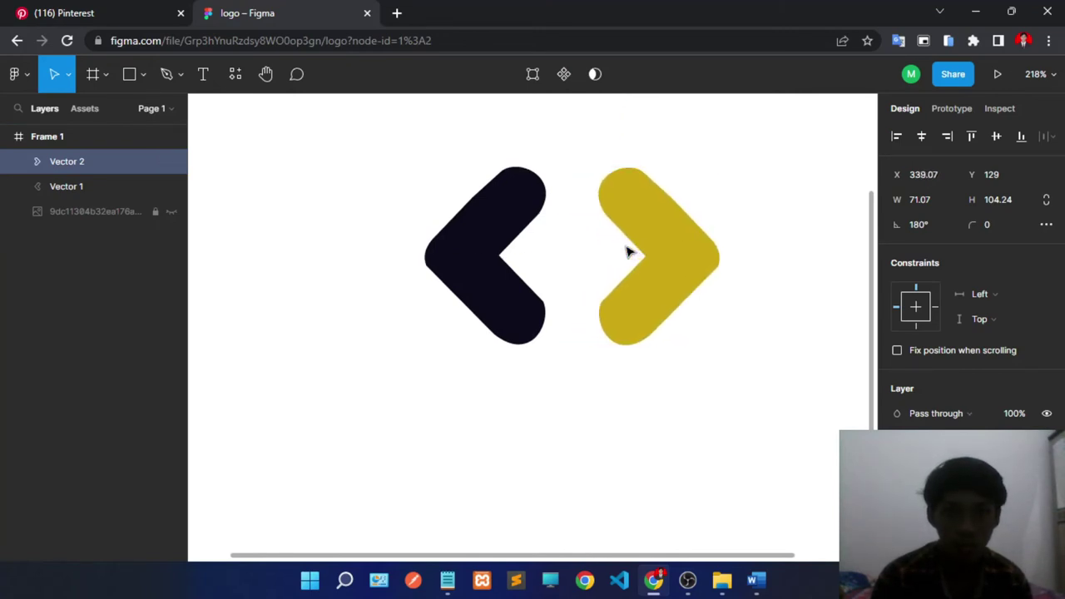
pyautogui.press('Right')
pyautogui.press('Right')
pyautogui.press('Right')
pyautogui.press('Left')
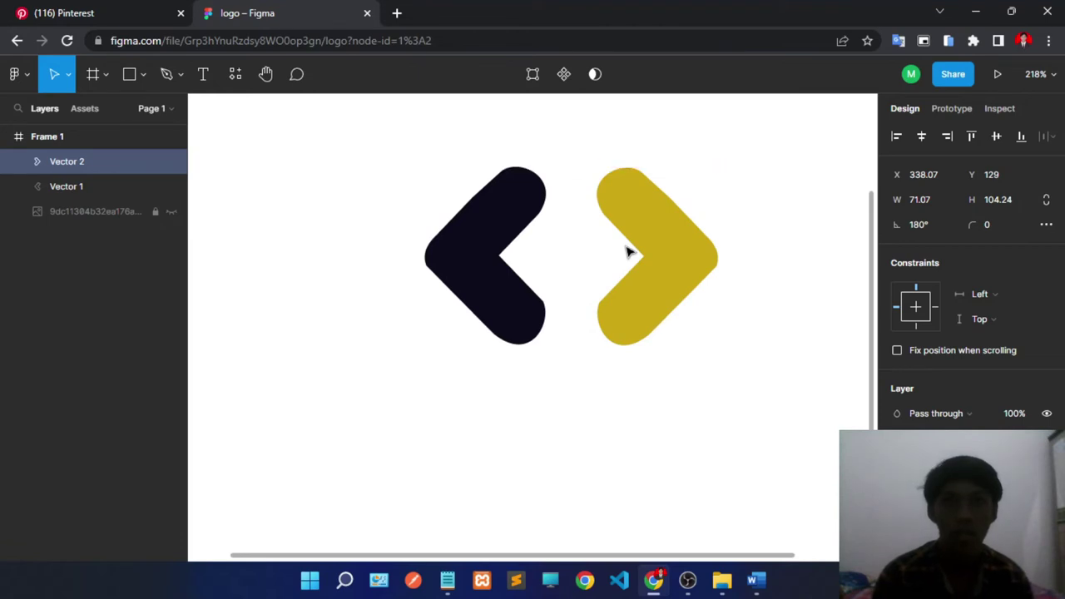
pyautogui.click(582, 443)
pyautogui.scroll(-3, 587, 443)
pyautogui.scroll(3, 628, 444)
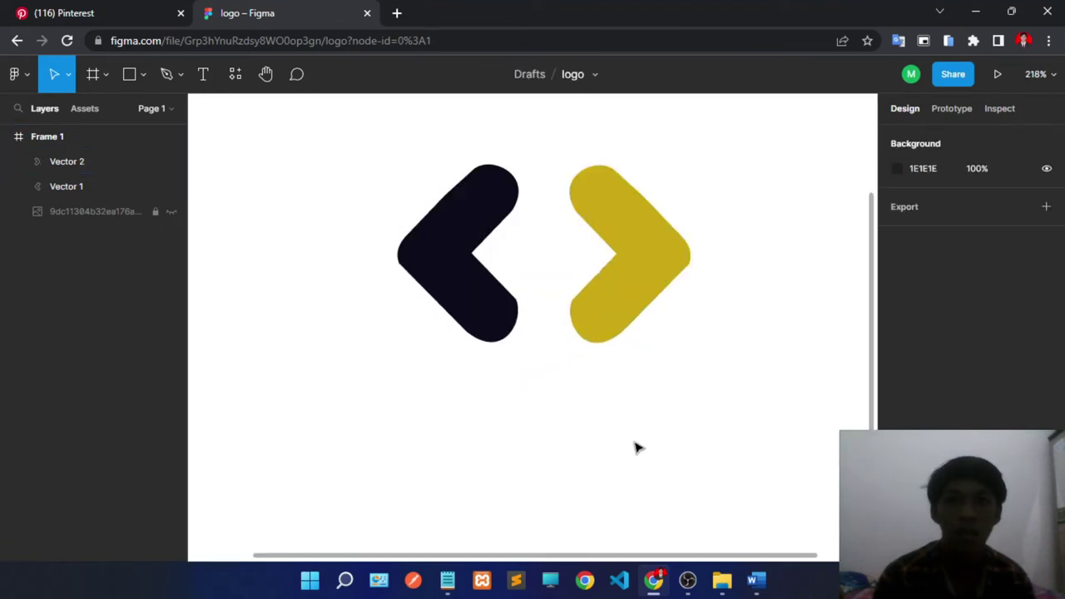
# Step: Type a semicolon in a new text box between the chevrons
pyautogui.click(203, 75)
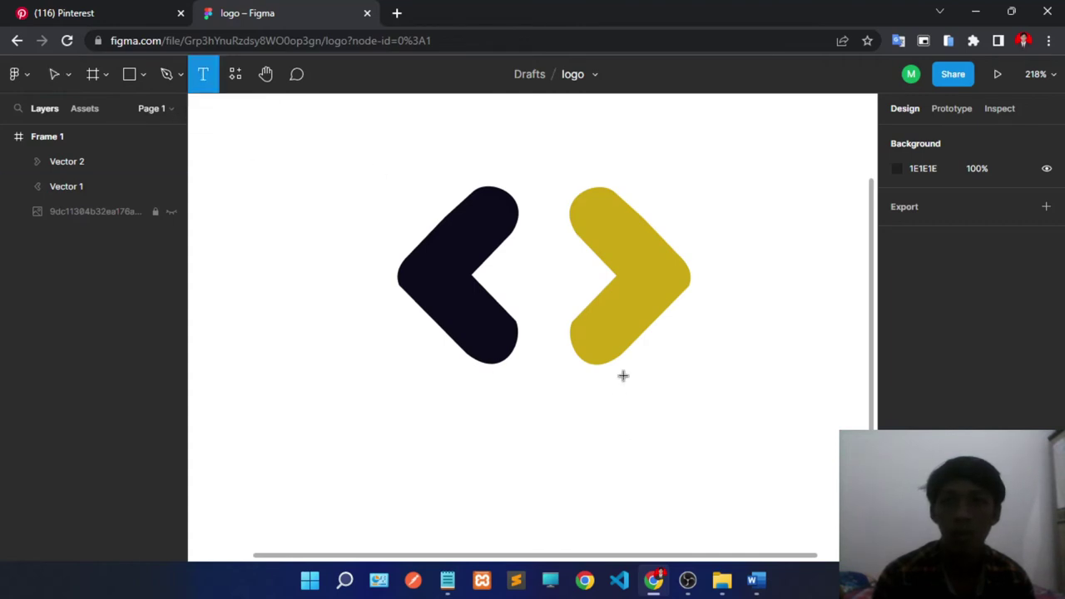
pyautogui.click(536, 283)
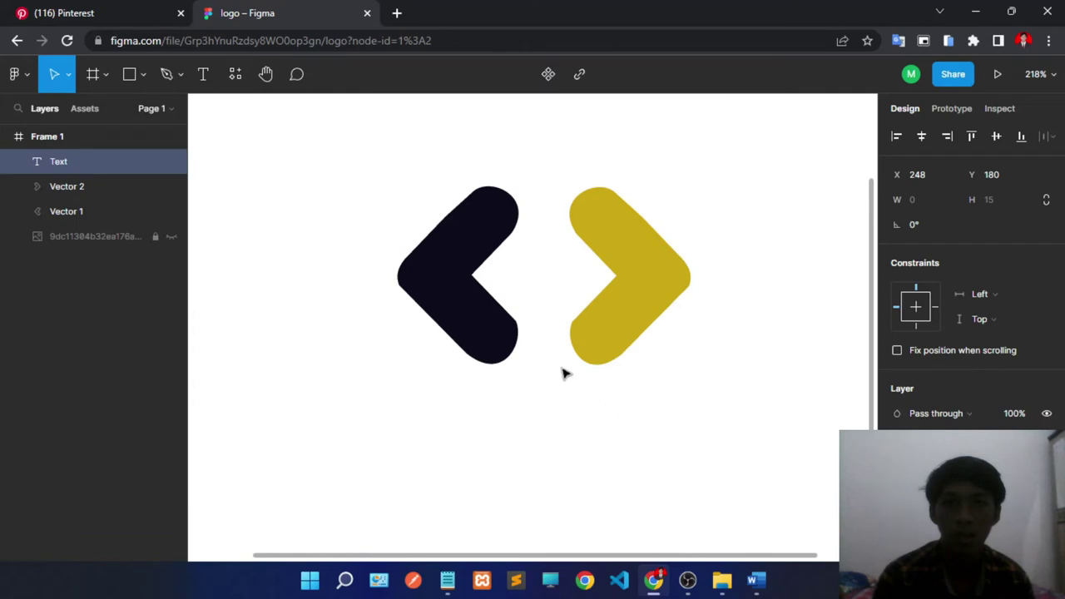
pyautogui.write(';')
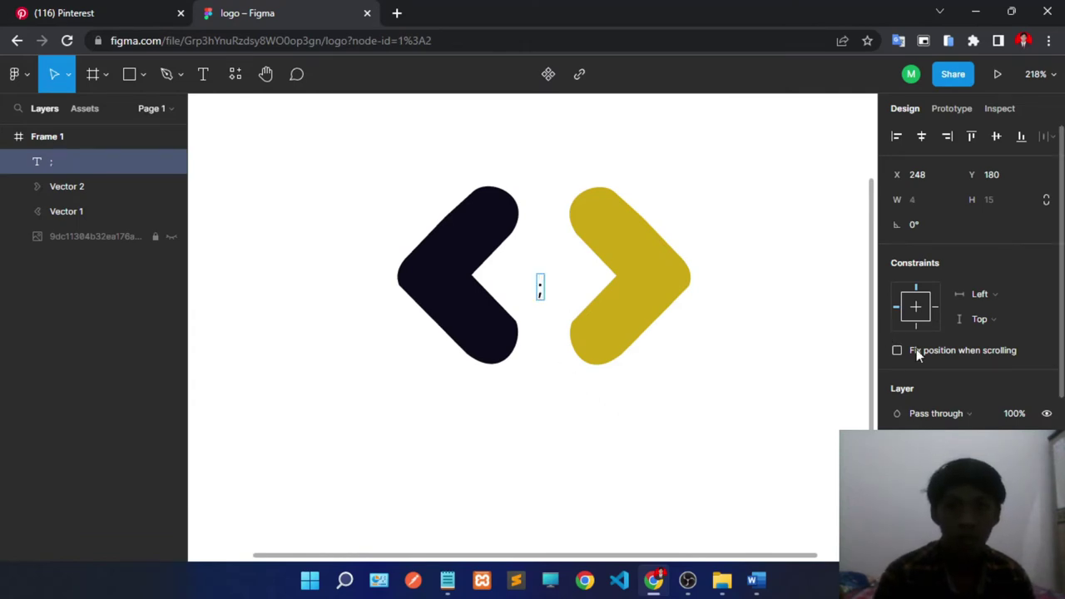
pyautogui.keyDown('ctrl'); pyautogui.scroll(3, 532, 320); pyautogui.keyUp('ctrl')
pyautogui.keyDown('ctrl'); pyautogui.scroll(5, 570, 260); pyautogui.keyUp('ctrl')
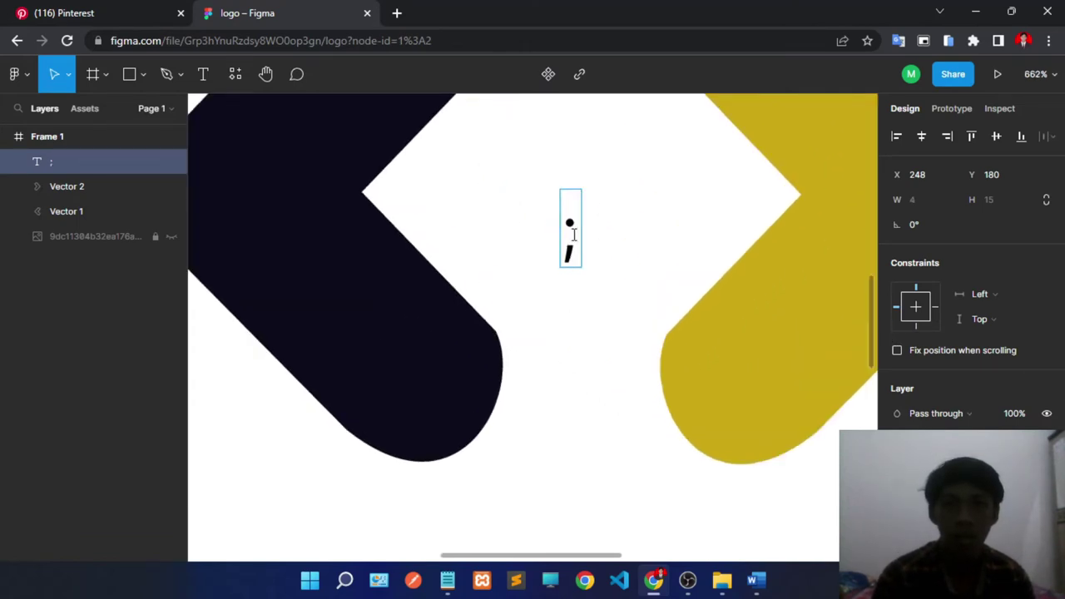
# Step: Change the semicolon's font from Inter to Evogria
pyautogui.doubleClick(569, 232)
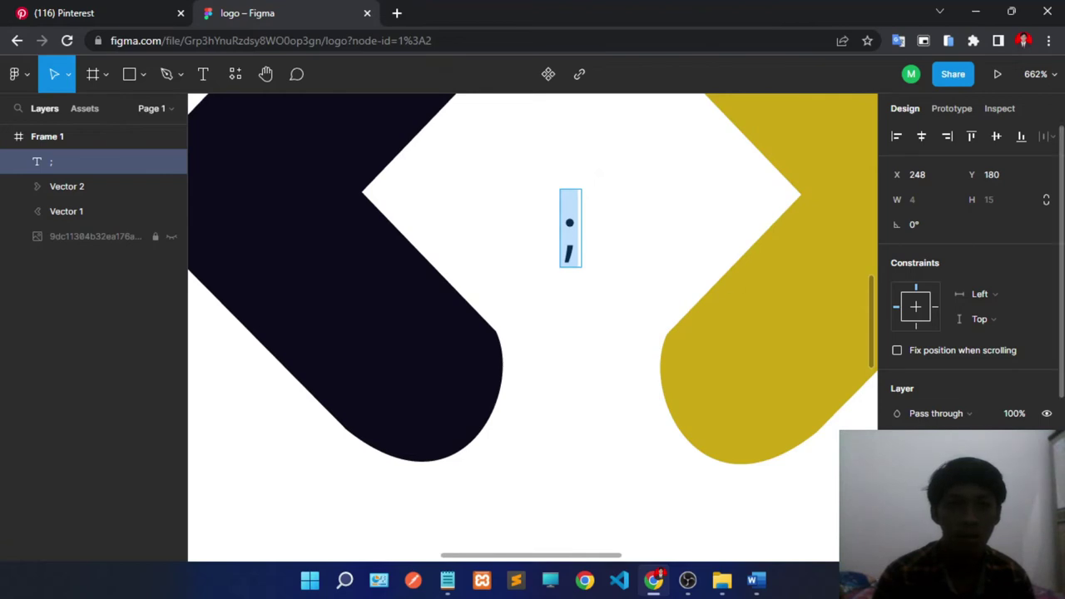
pyautogui.scroll(-1, 898, 391)
pyautogui.click(904, 399)
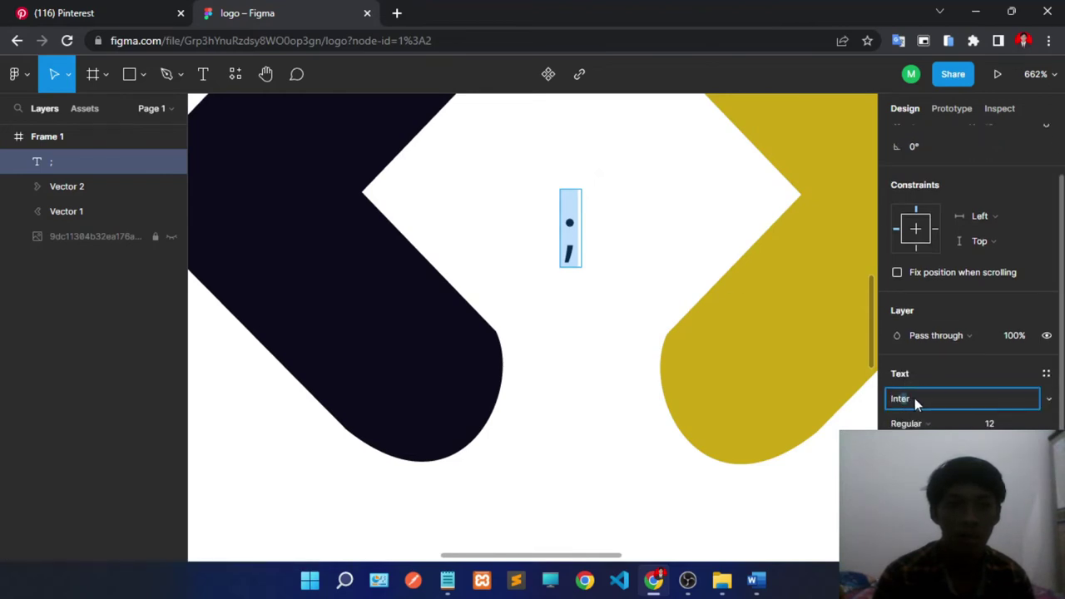
pyautogui.doubleClick(915, 398)
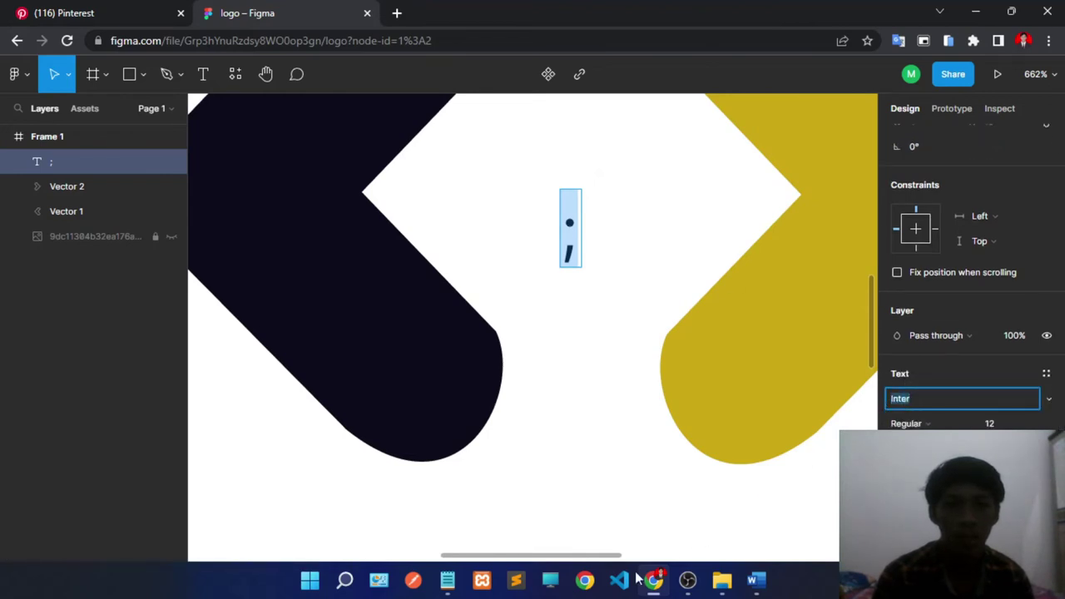
pyautogui.click(447, 580)
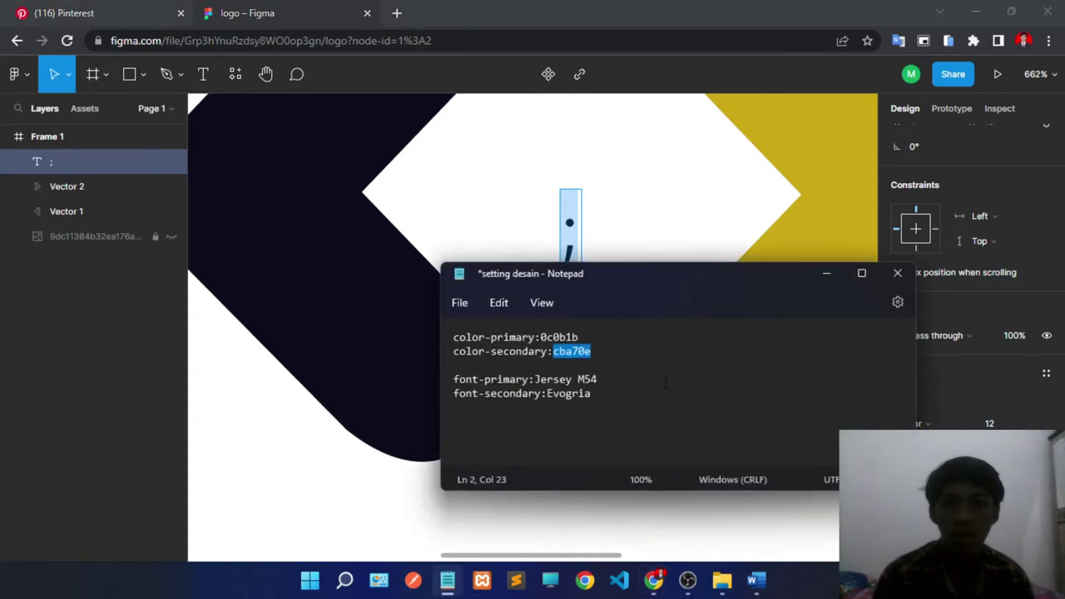
pyautogui.click(824, 273)
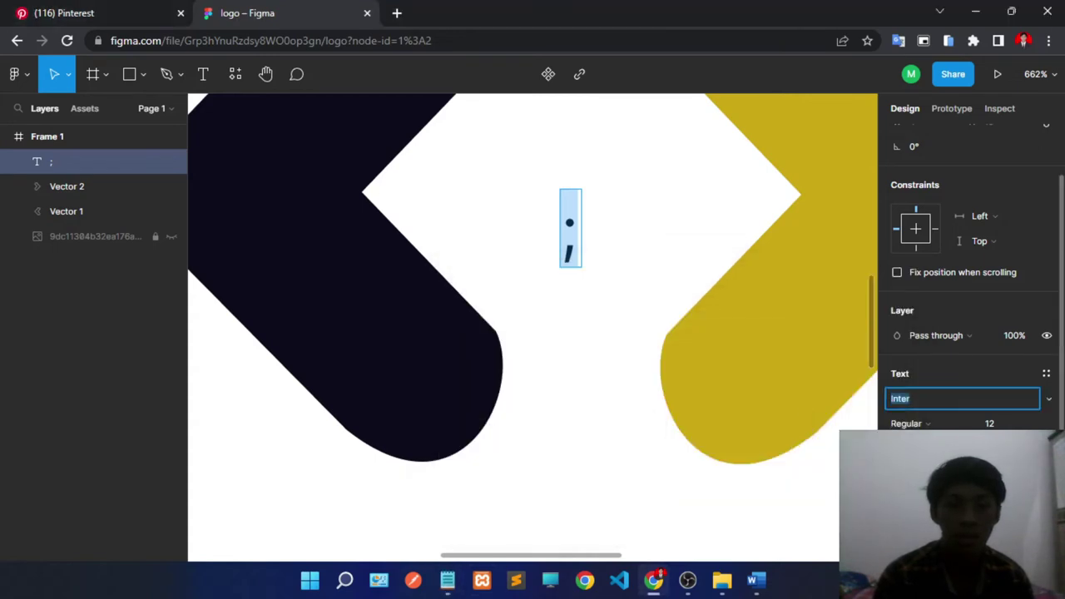
pyautogui.write('Evogria')
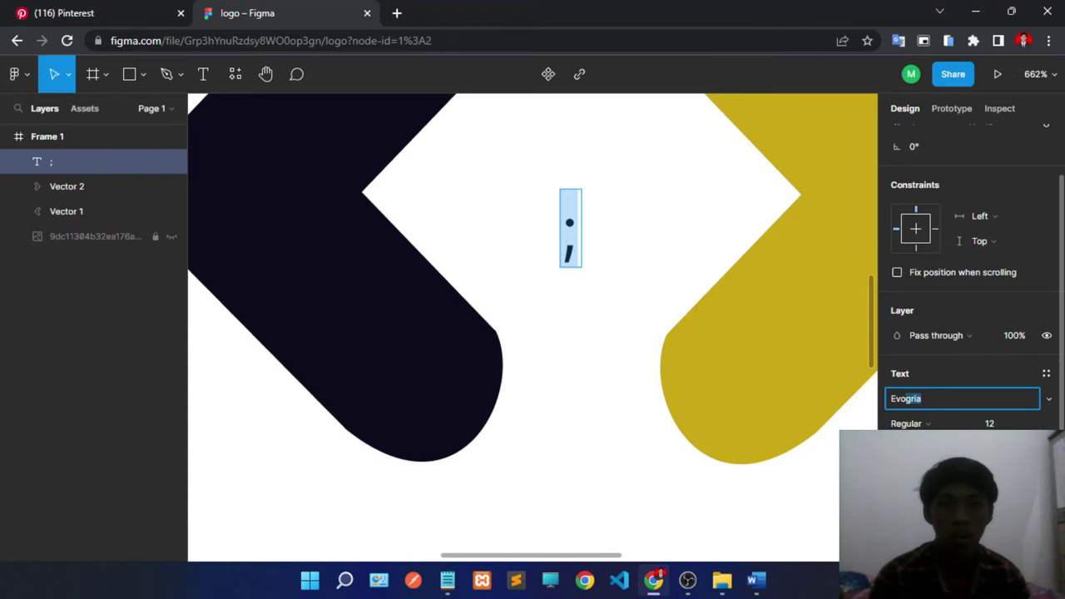
pyautogui.press('Return')
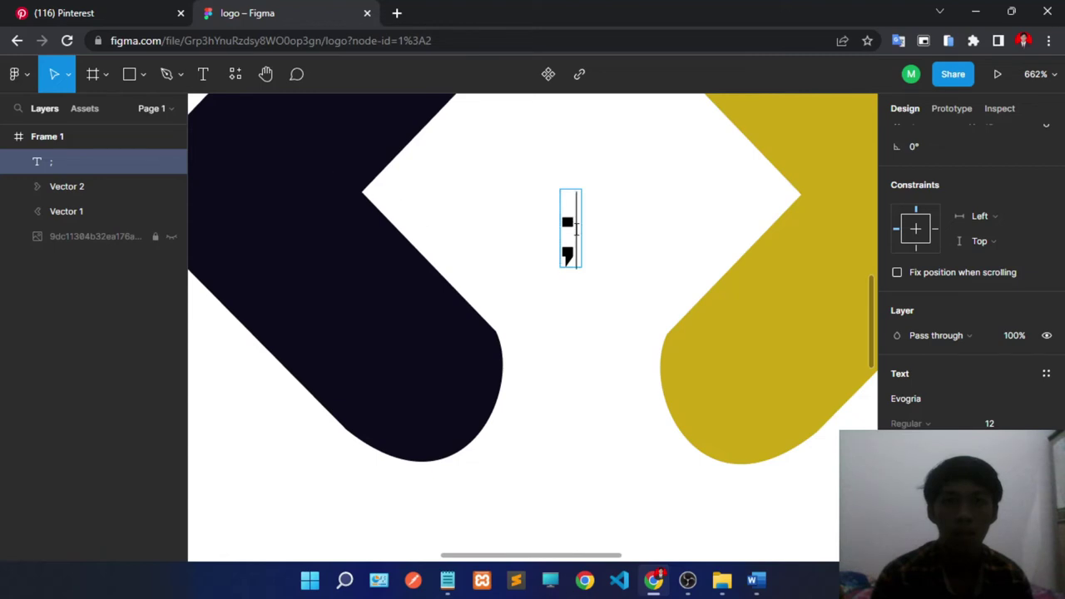
# Step: Increase the semicolon's font size from 12 to 40
pyautogui.moveTo(576, 229); pyautogui.dragTo(552, 228)
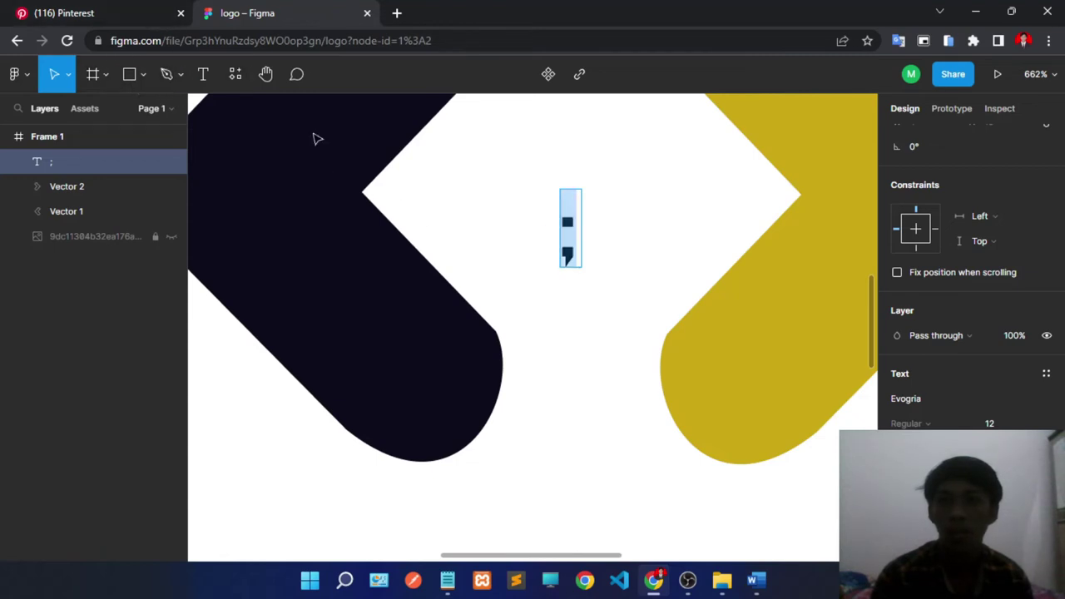
pyautogui.scroll(-3, 997, 293)
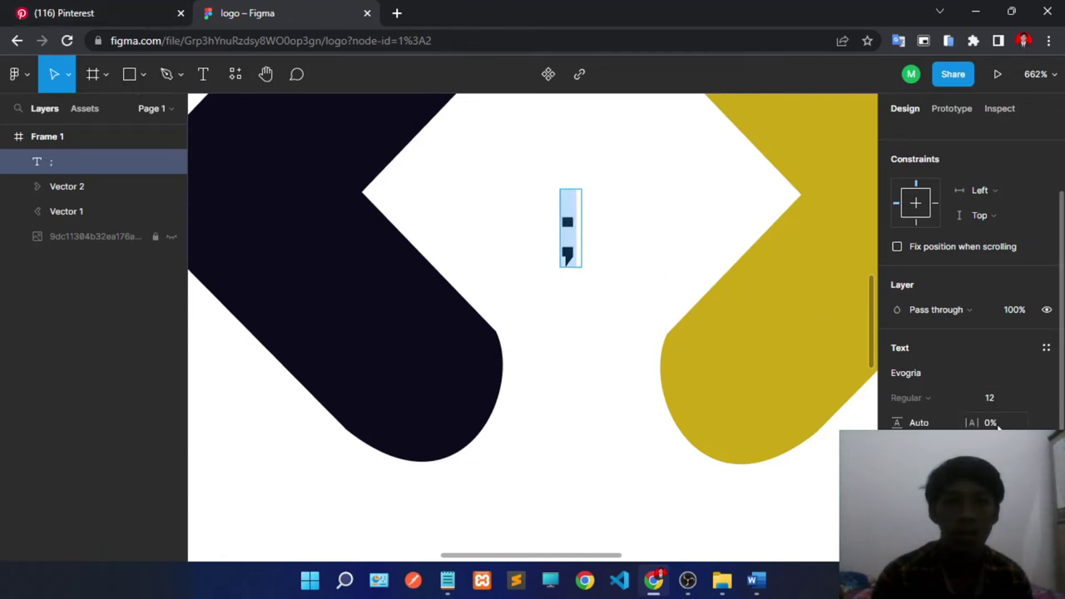
pyautogui.click(994, 270)
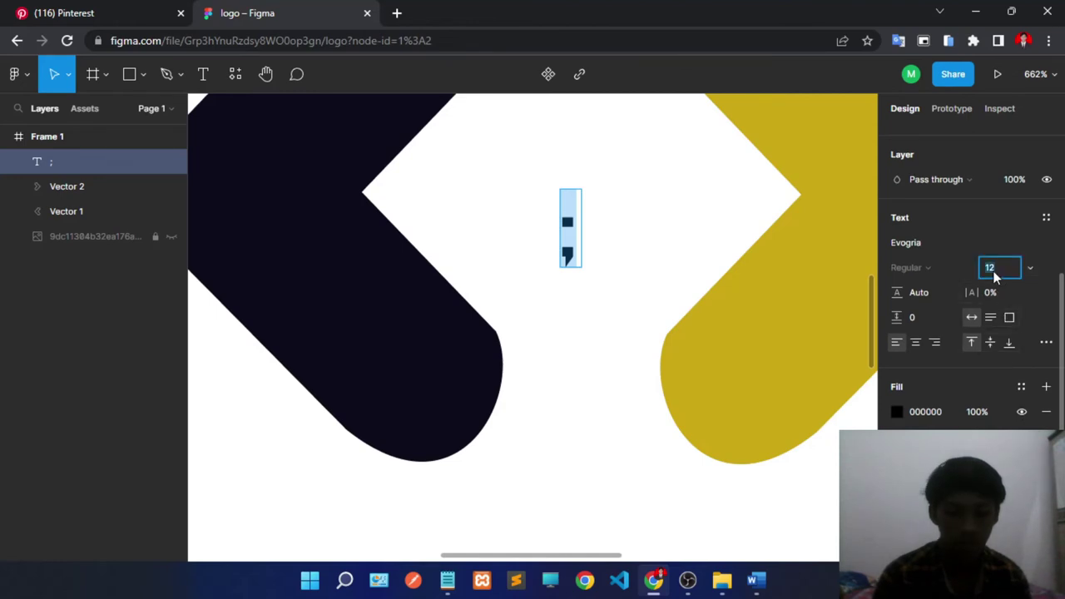
pyautogui.write('40')
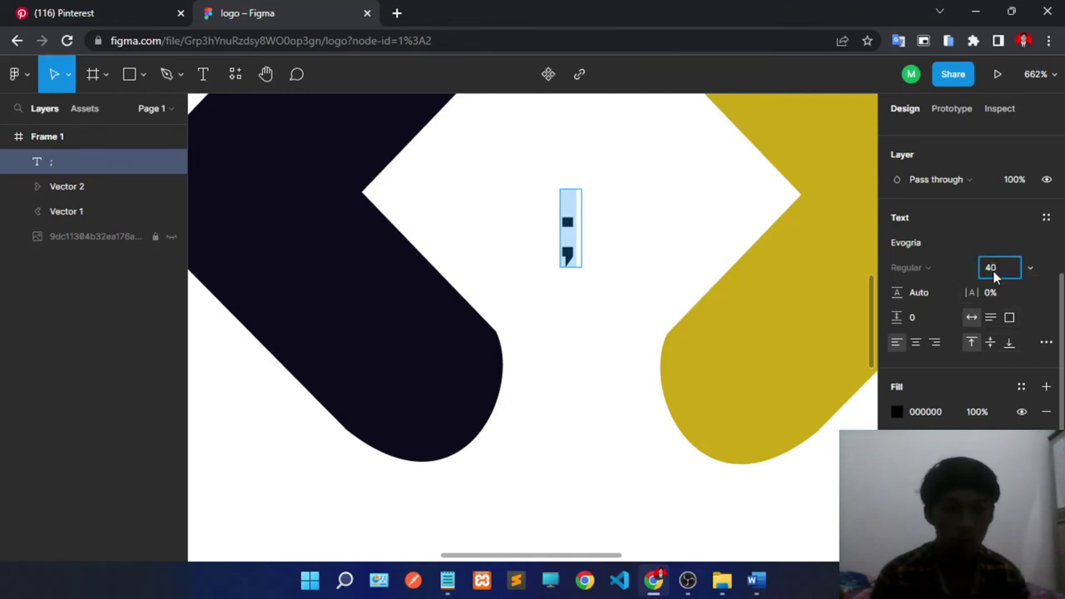
pyautogui.press('Return')
pyautogui.scroll(-5, 526, 335)
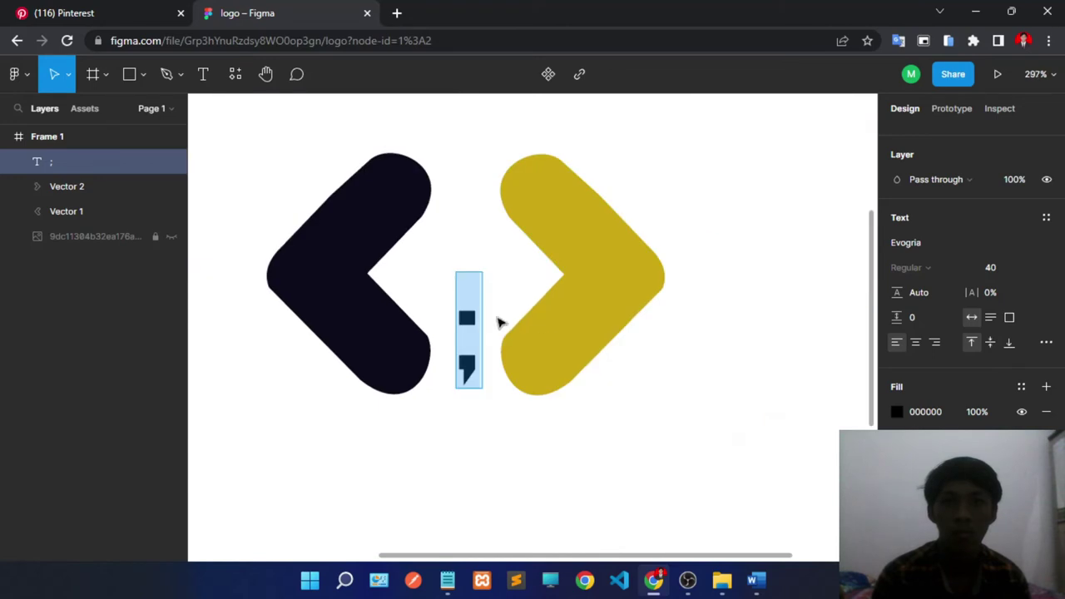
# Step: Move the semicolon up and nudge the gold and navy chevrons closer to it
pyautogui.moveTo(473, 324)
pyautogui.mouseDown()
pyautogui.moveTo(465, 248)
pyautogui.moveTo(471, 261)
pyautogui.mouseUp()
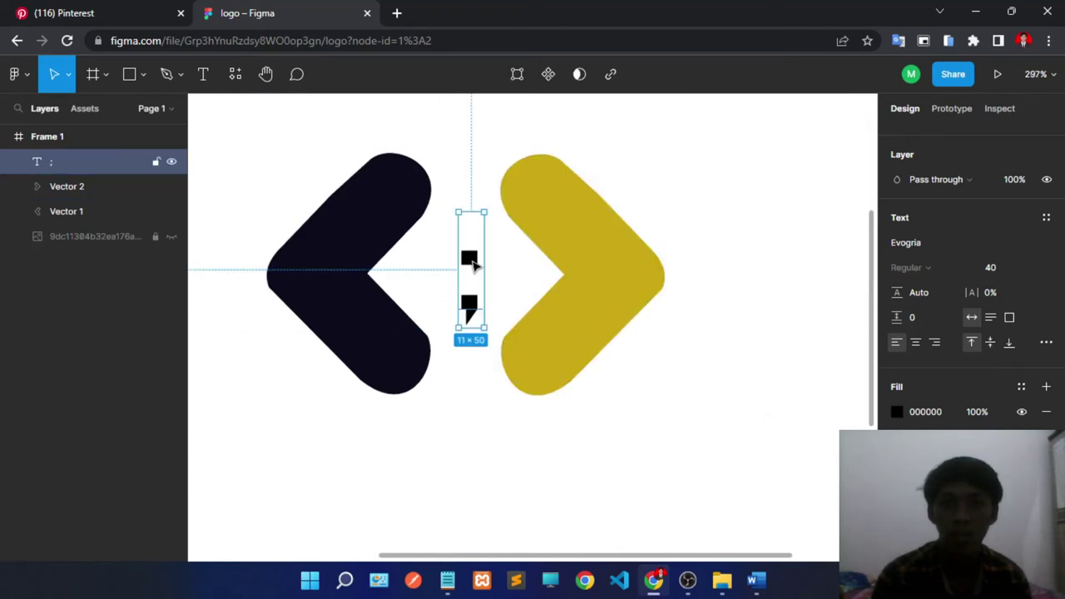
pyautogui.doubleClick(471, 261)
pyautogui.press('Escape')
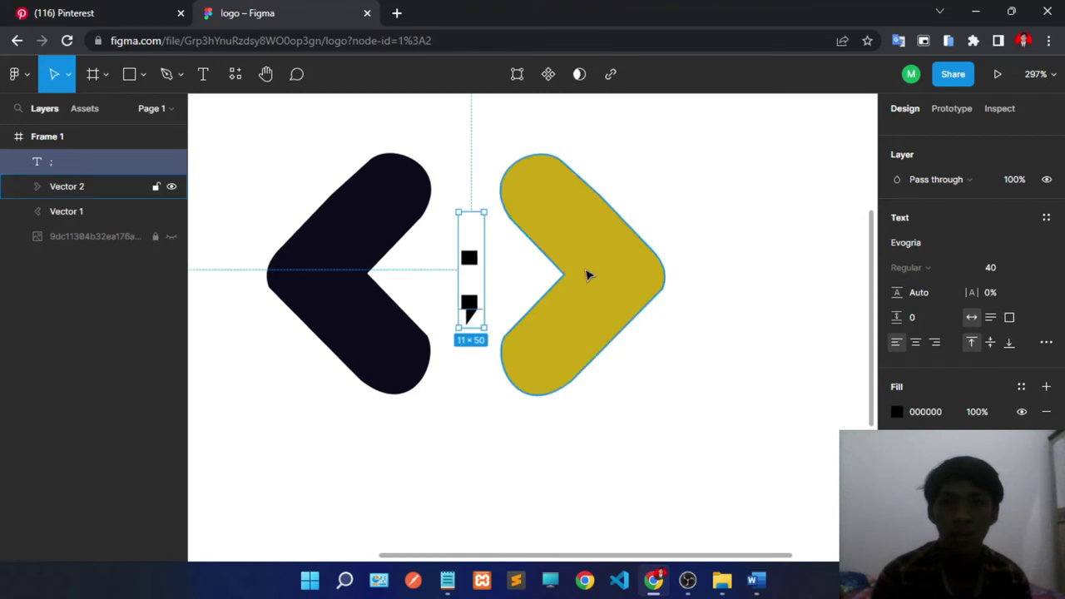
pyautogui.click(587, 275)
pyautogui.press('Left')
pyautogui.press('Left')
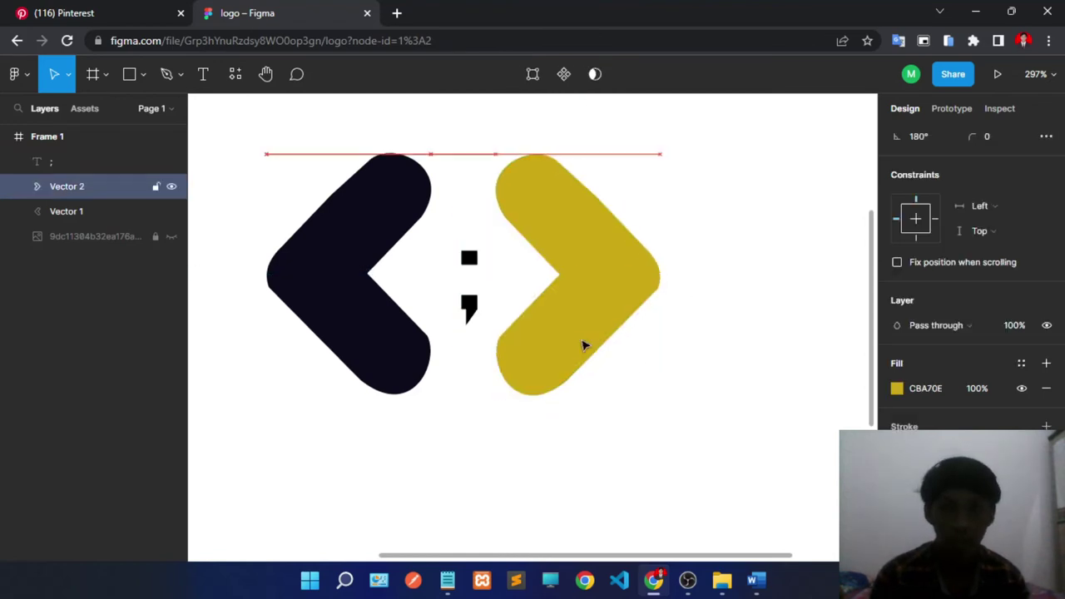
pyautogui.press('Left')
pyautogui.press('Left')
pyautogui.press('Left')
pyautogui.press('Left')
pyautogui.press('Left')
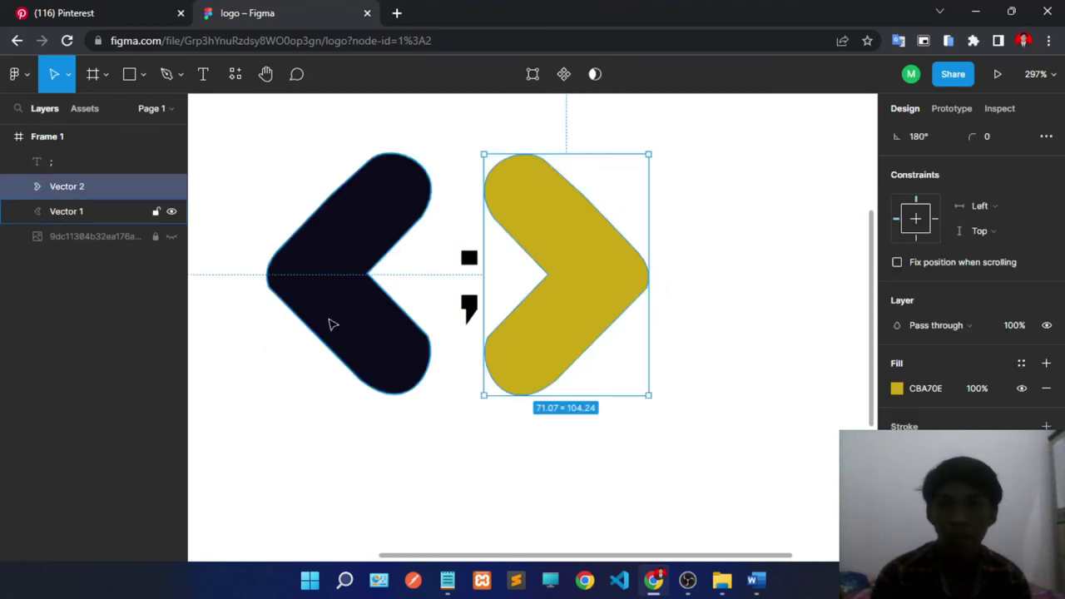
pyautogui.click(331, 325)
pyautogui.press('Right')
pyautogui.press('Right')
pyautogui.press('Right')
pyautogui.press('Right')
pyautogui.press('Right')
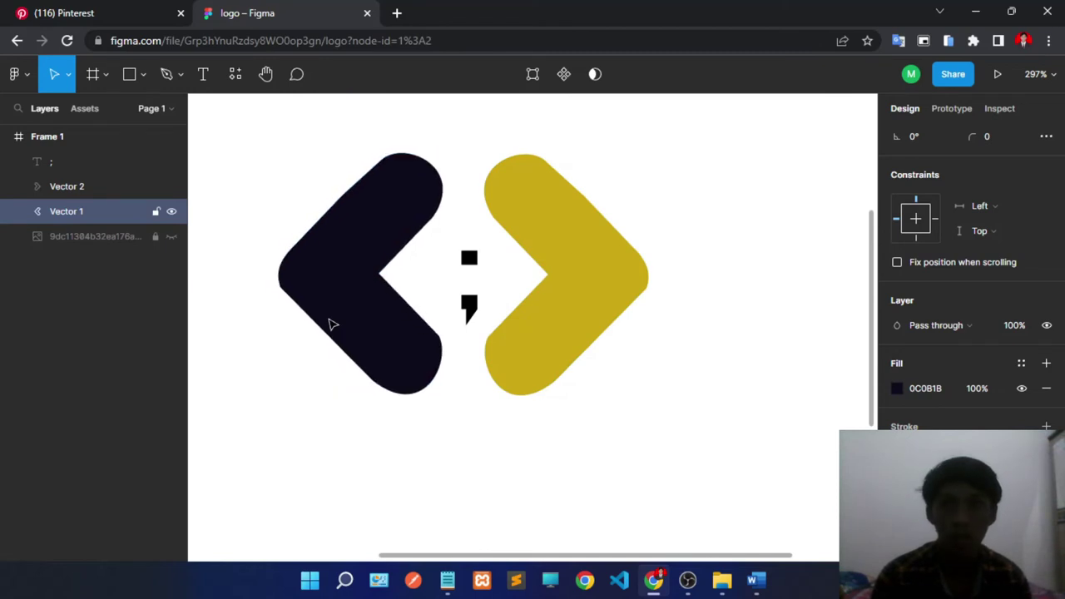
# Step: Set the semicolon's font size to 60
pyautogui.click(469, 258)
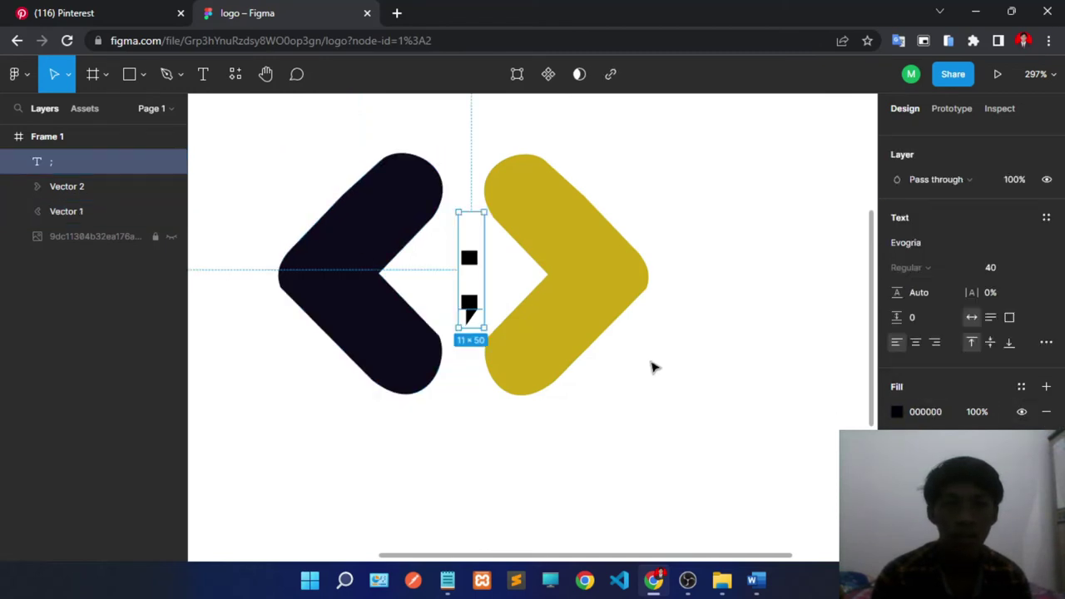
pyautogui.doubleClick(471, 258)
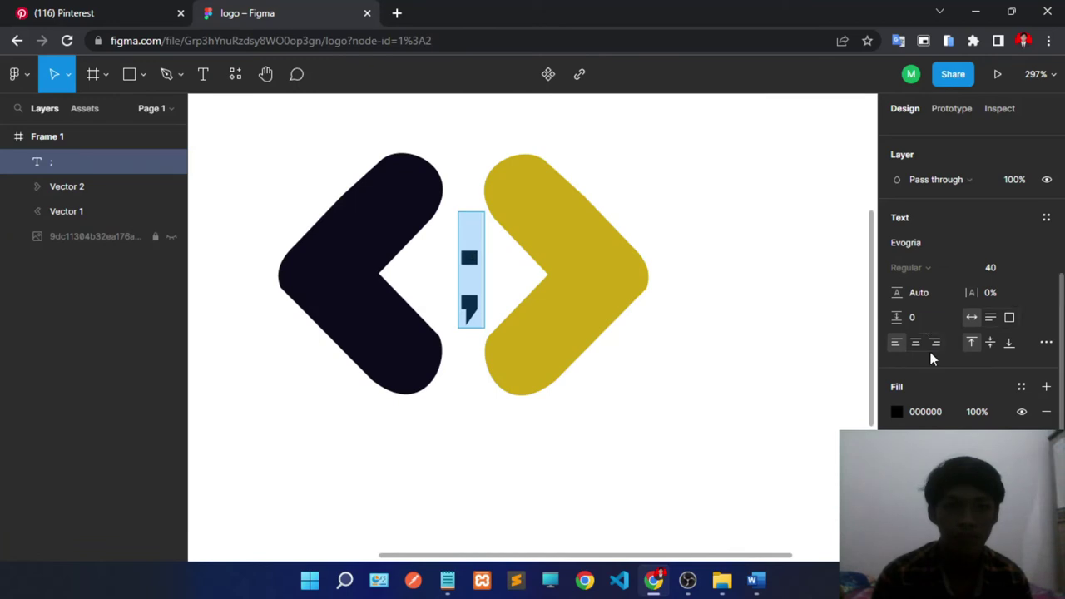
pyautogui.scroll(-1, 963, 344)
pyautogui.click(994, 246)
pyautogui.write('60')
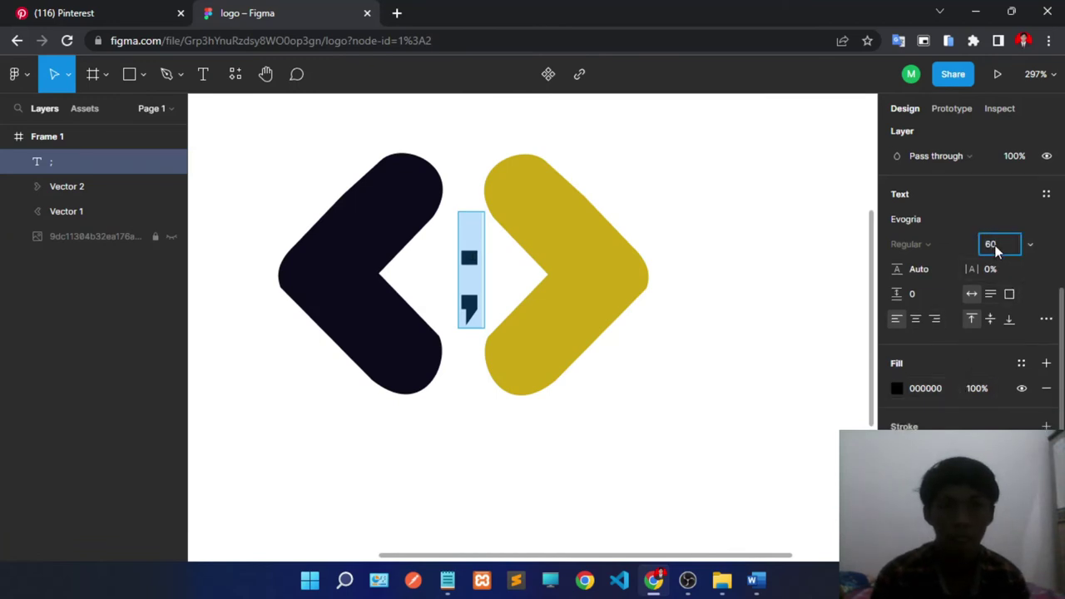
pyautogui.press('Return')
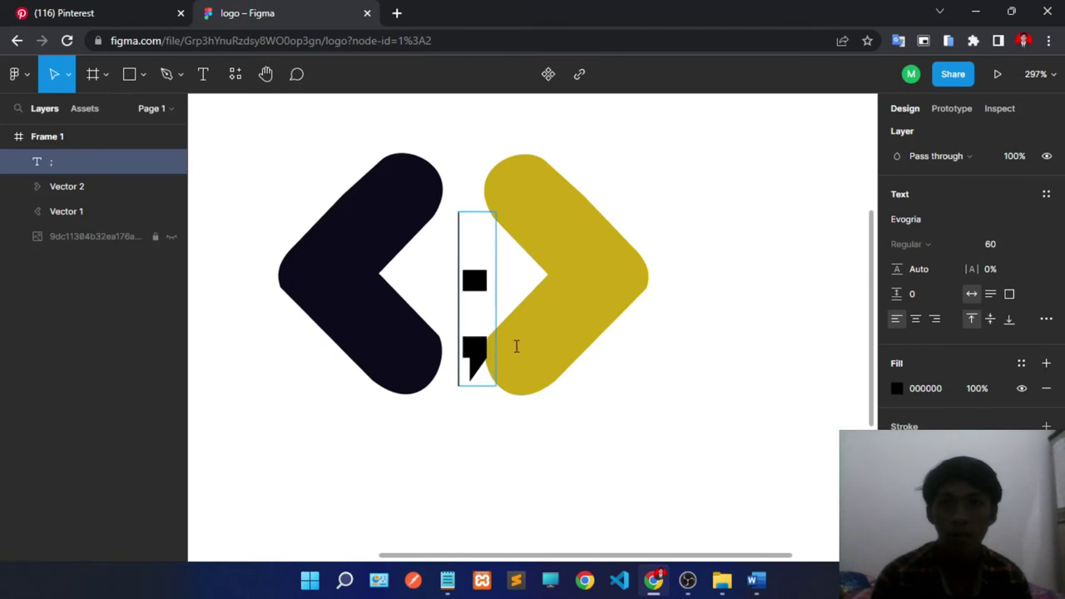
# Step: Centre the semicolon in the gap between the two chevrons at X 244, Y 137
pyautogui.doubleClick(485, 306)
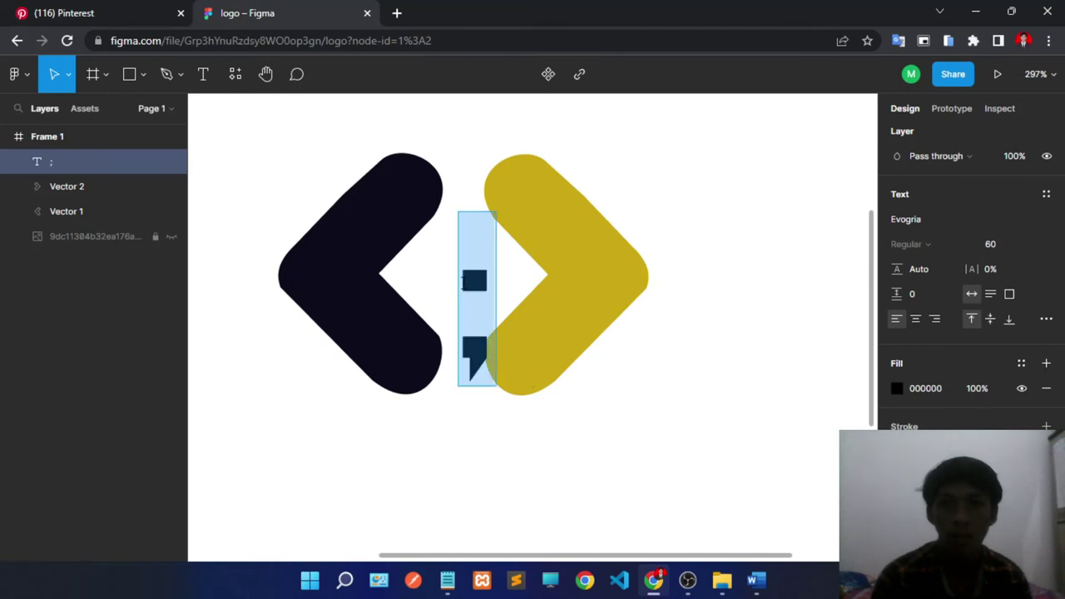
pyautogui.press('Escape')
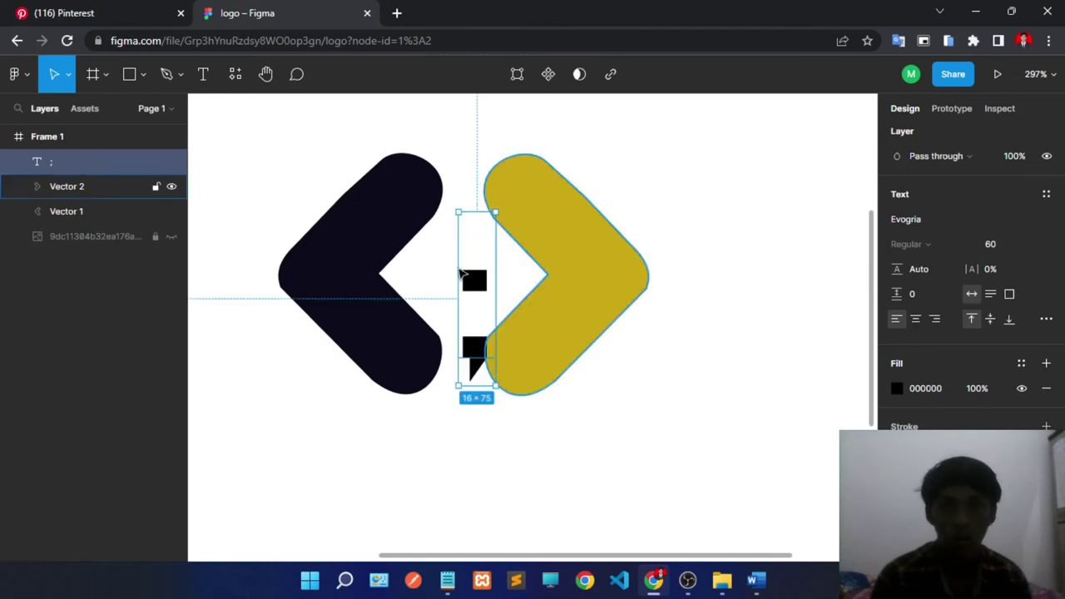
pyautogui.moveTo(482, 287); pyautogui.dragTo(466, 248)
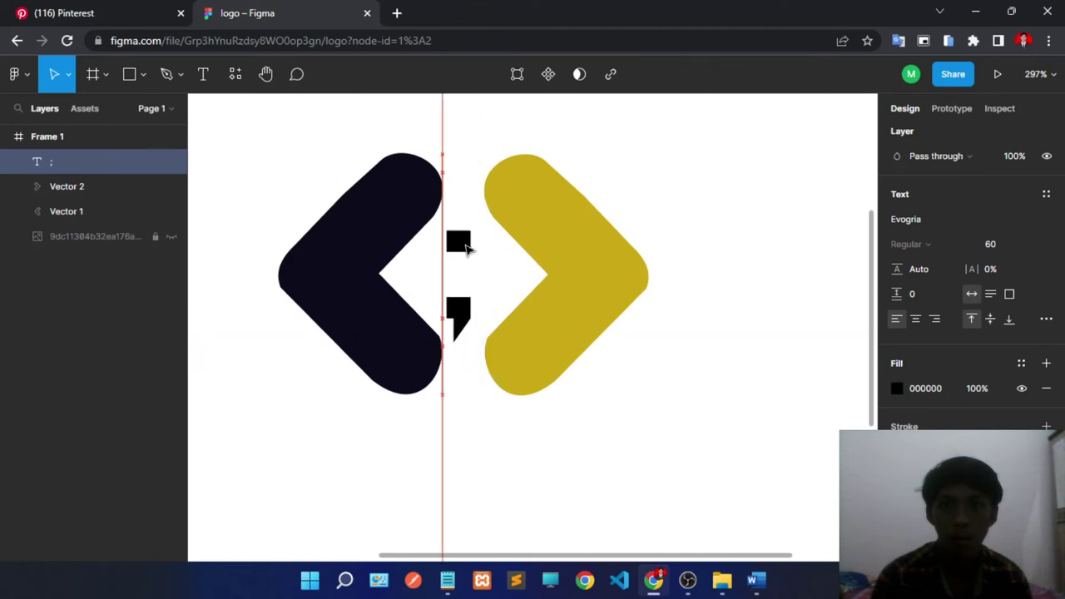
pyautogui.moveTo(468, 248); pyautogui.dragTo(472, 246)
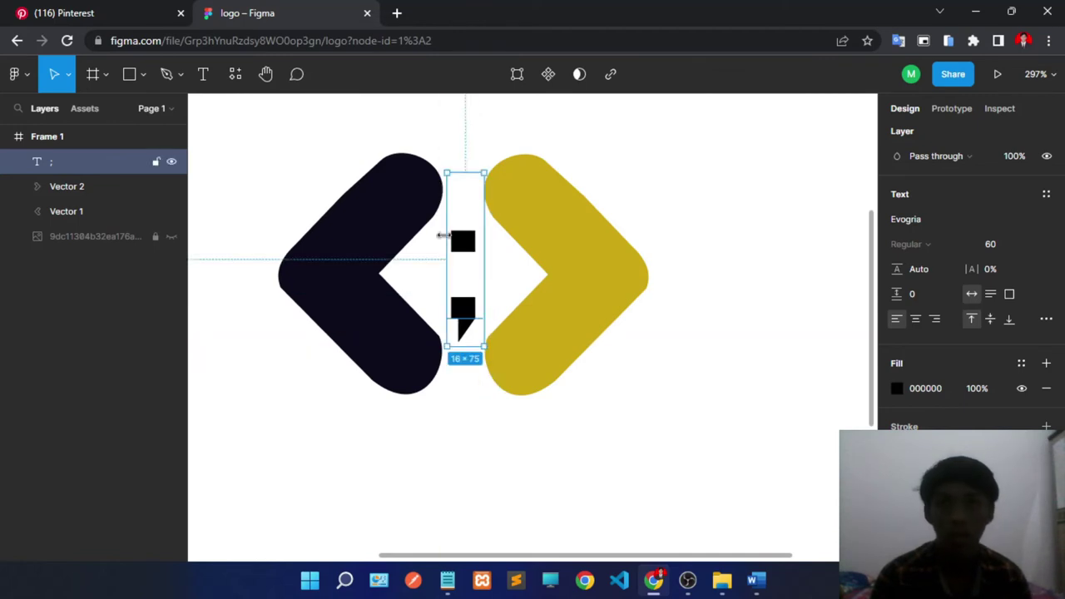
pyautogui.click(590, 433)
# Step: Scroll around the canvas and reselect the semicolon text layer
pyautogui.scroll(-5, 518, 466)
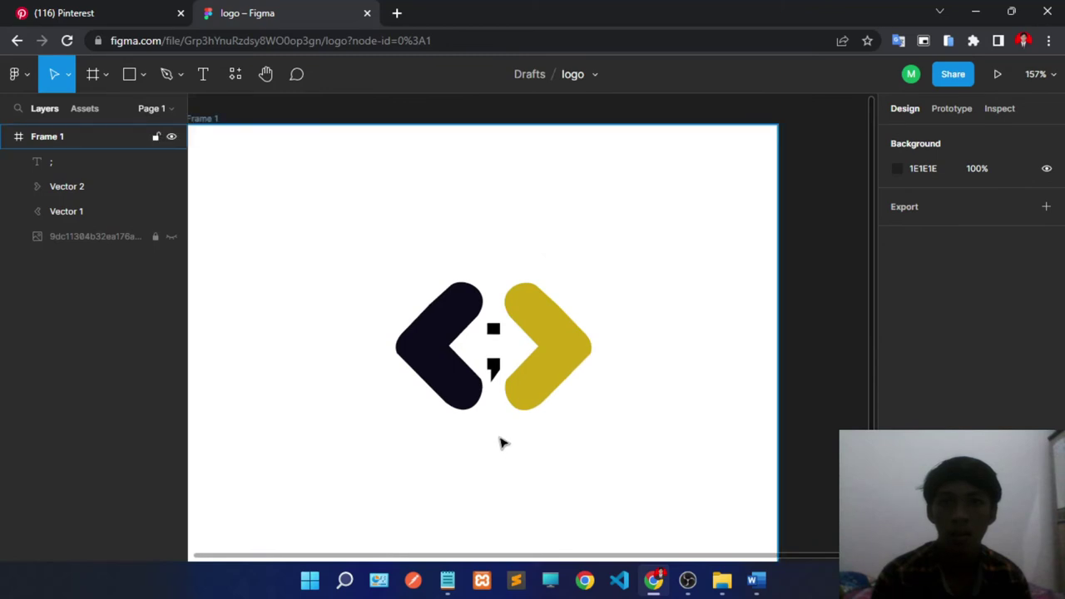
pyautogui.scroll(-3, 503, 464)
pyautogui.scroll(2, 501, 449)
pyautogui.scroll(3, 495, 391)
pyautogui.scroll(2, 491, 341)
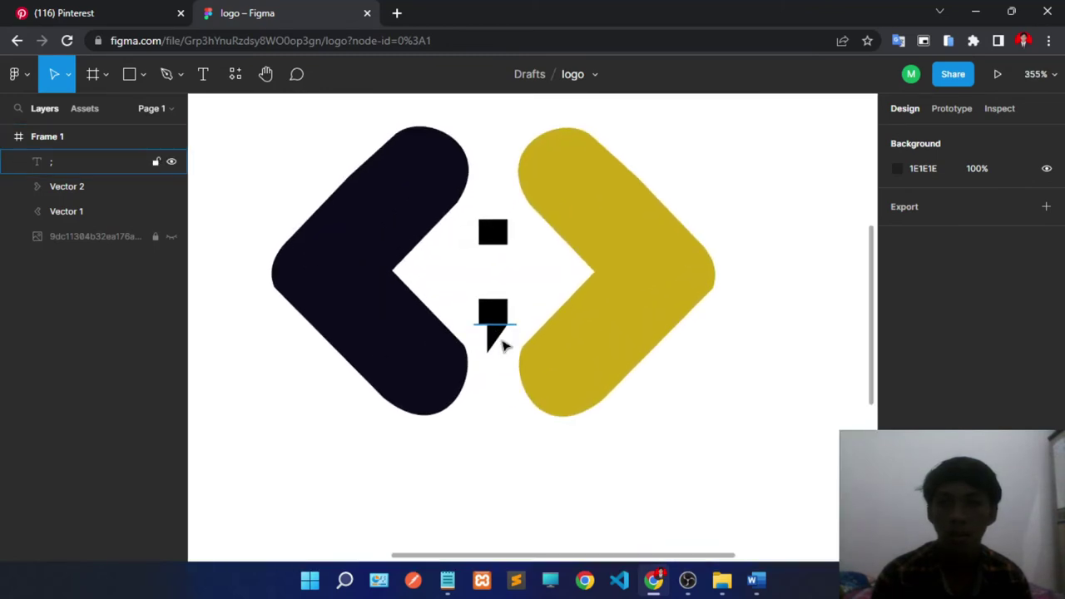
pyautogui.scroll(2, 499, 343)
pyautogui.scroll(-1, 508, 292)
pyautogui.scroll(-2, 524, 341)
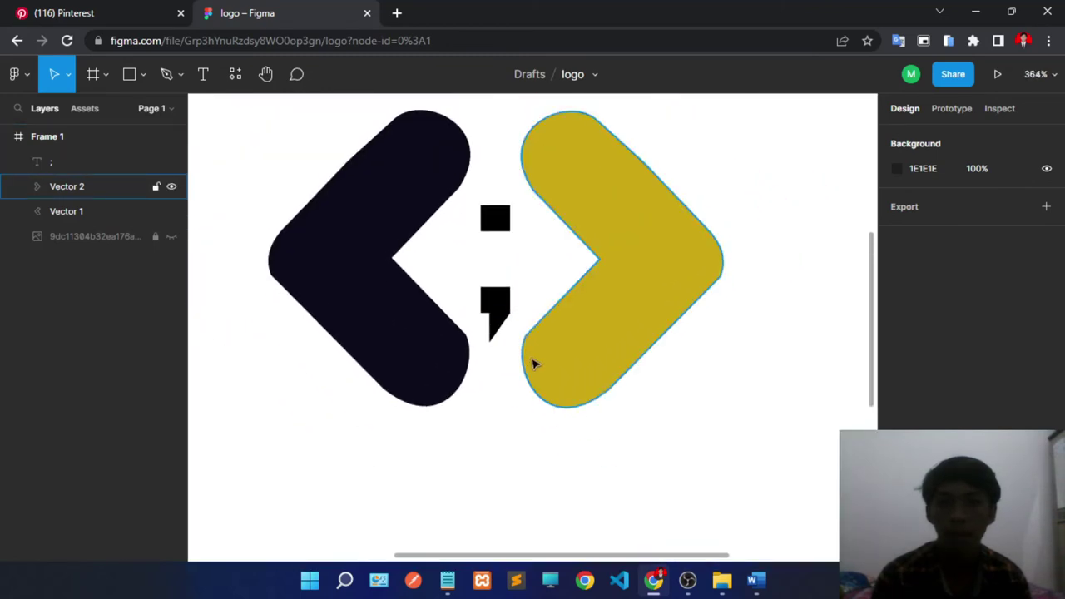
pyautogui.scroll(-1, 549, 382)
pyautogui.click(517, 275)
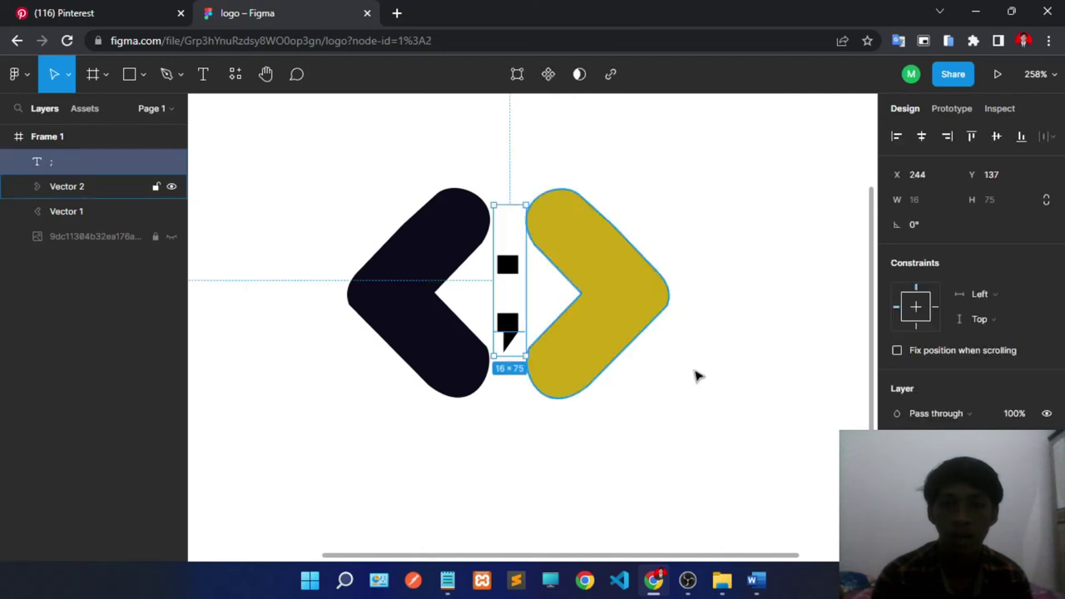
pyautogui.click(732, 388)
pyautogui.click(509, 268)
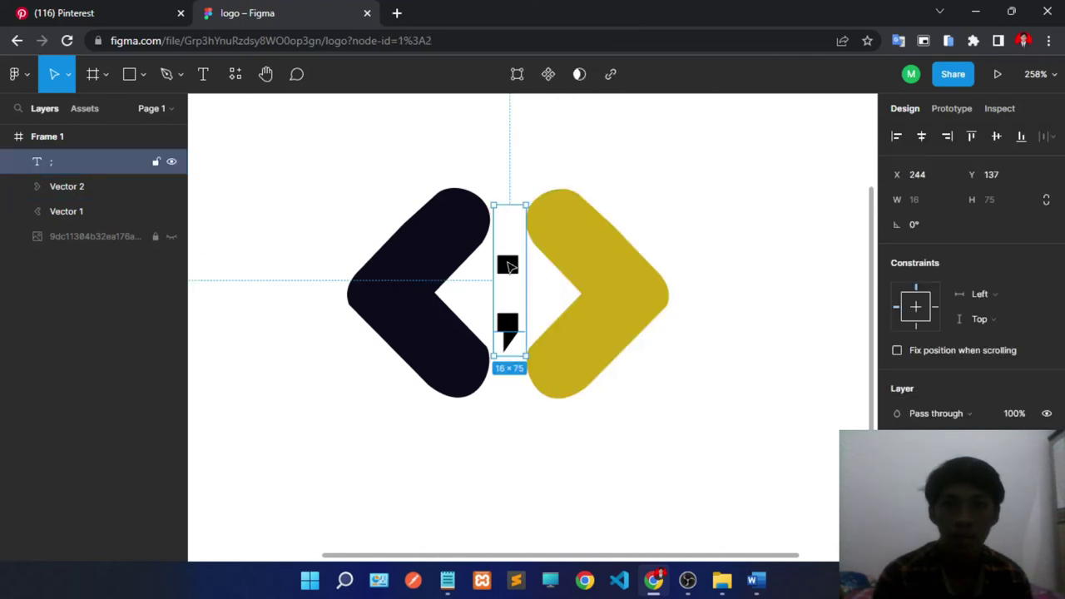
pyautogui.scroll(-3, 955, 415)
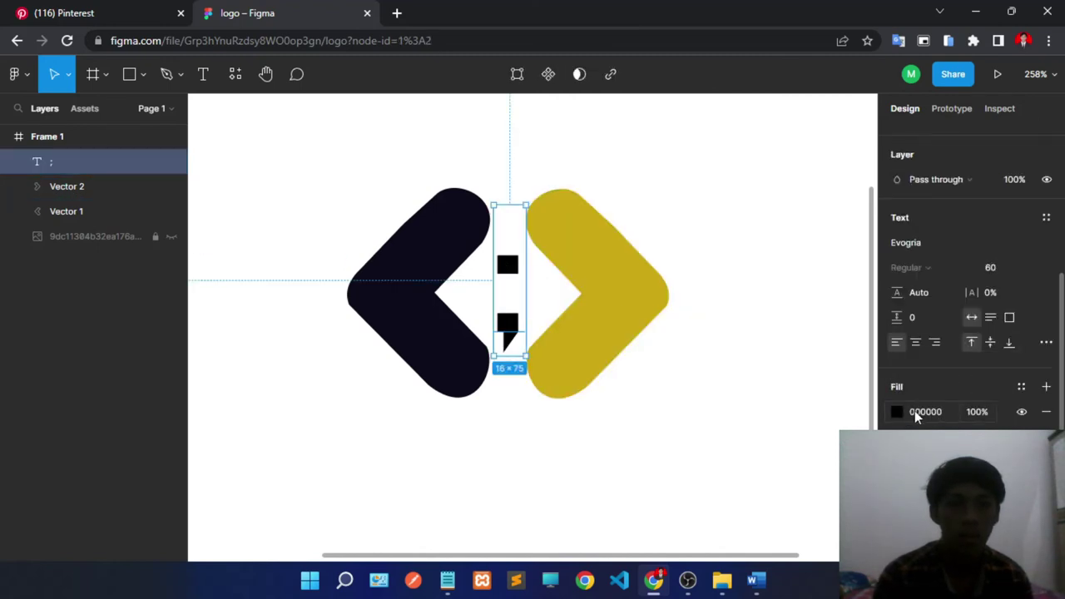
# Step: Give the semicolon a grey 717171 fill instead of black
pyautogui.click(896, 412)
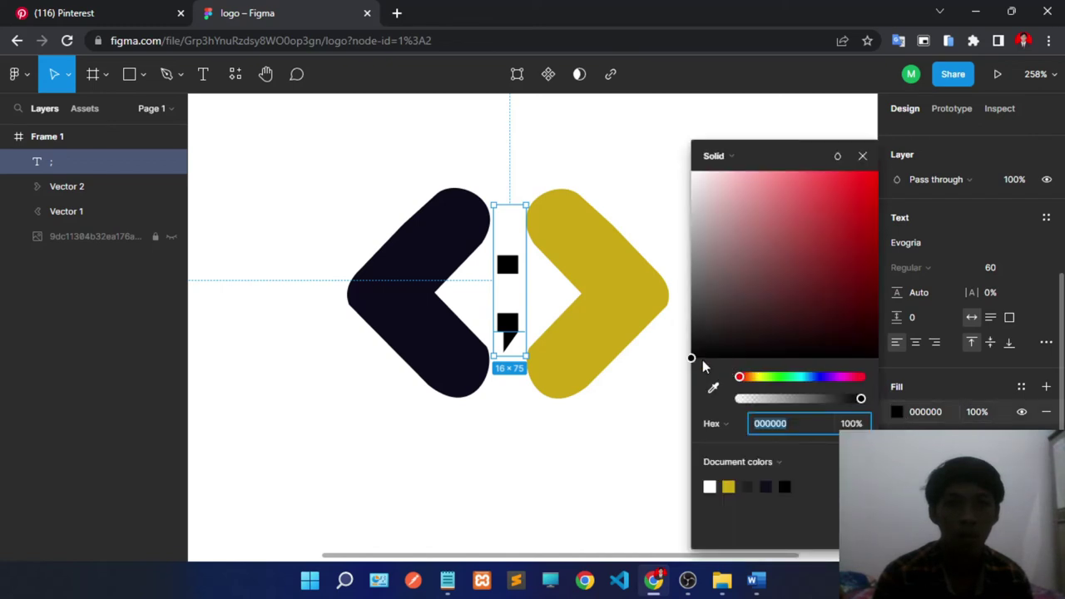
pyautogui.moveTo(689, 359); pyautogui.dragTo(690, 277)
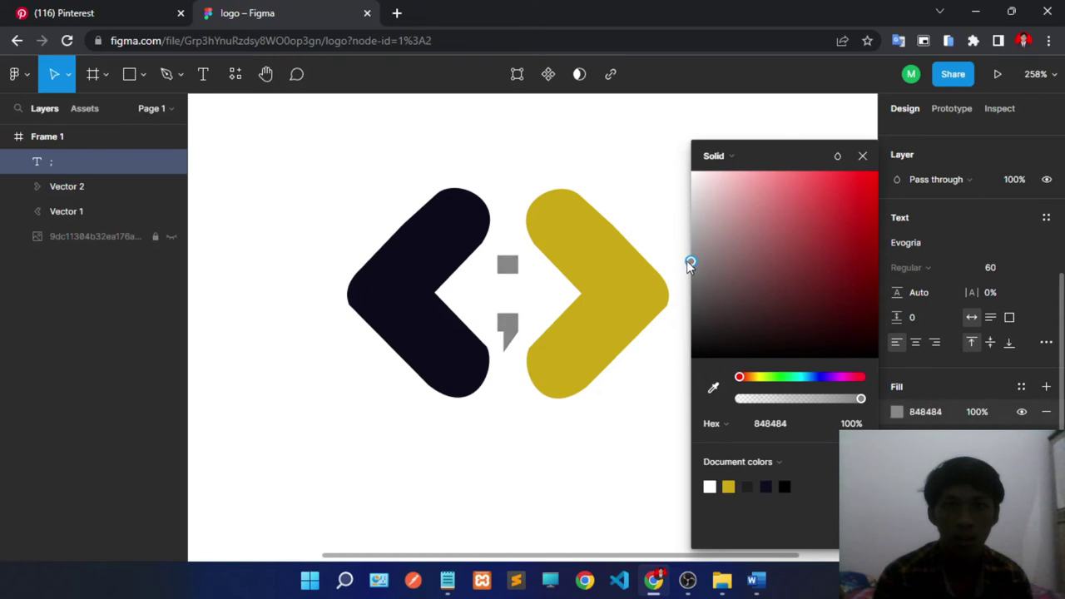
pyautogui.click(610, 421)
# Step: Review the three-part mark with the grey semicolon between the chevrons
pyautogui.scroll(-5, 632, 432)
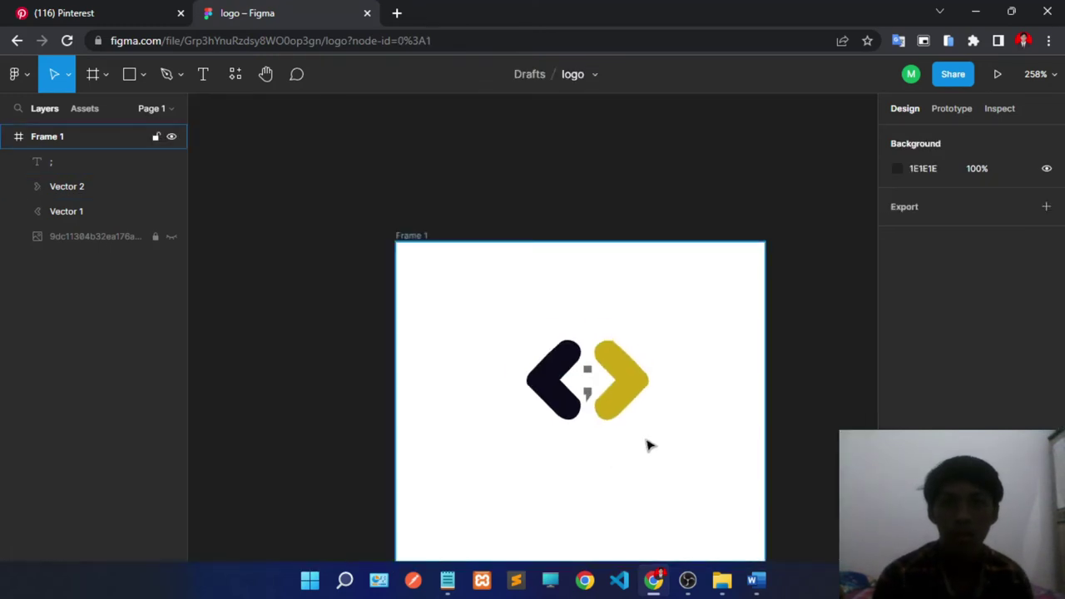
pyautogui.scroll(3, 682, 441)
pyautogui.scroll(2, 632, 458)
pyautogui.scroll(-3, 607, 399)
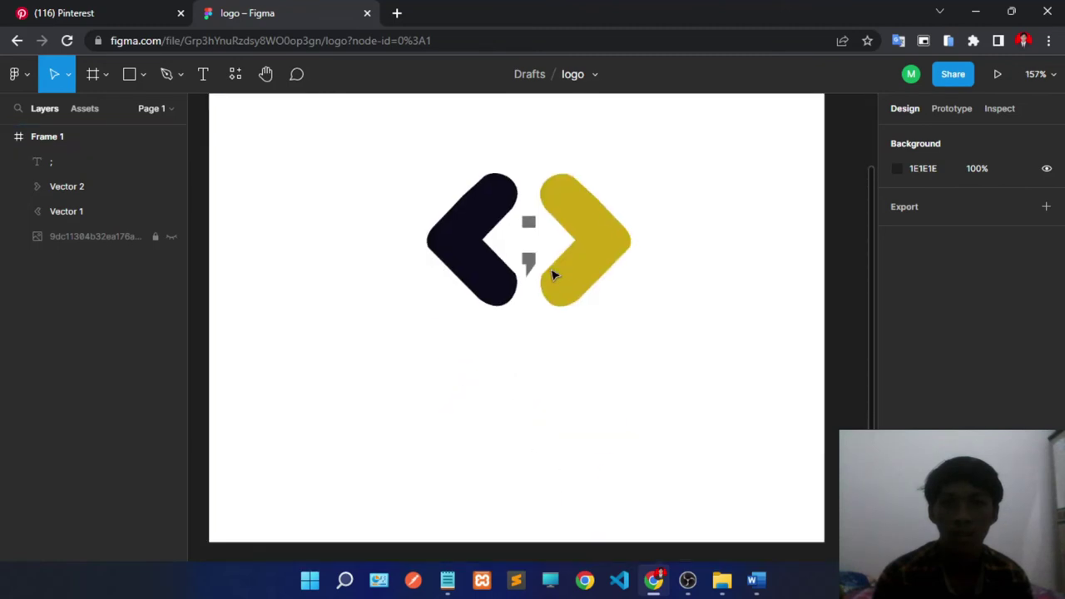
pyautogui.scroll(2, 632, 316)
pyautogui.scroll(-3, 703, 366)
pyautogui.scroll(3, 715, 400)
pyautogui.scroll(-3, 715, 404)
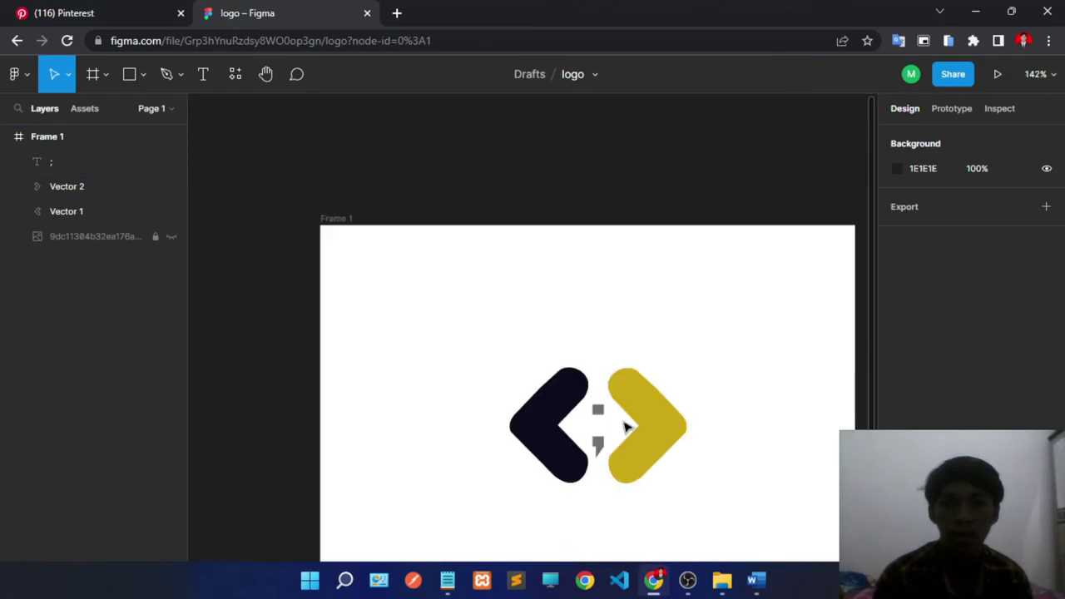
pyautogui.scroll(3, 718, 352)
pyautogui.scroll(-2, 611, 342)
pyautogui.scroll(3, 540, 337)
pyautogui.scroll(2, 466, 337)
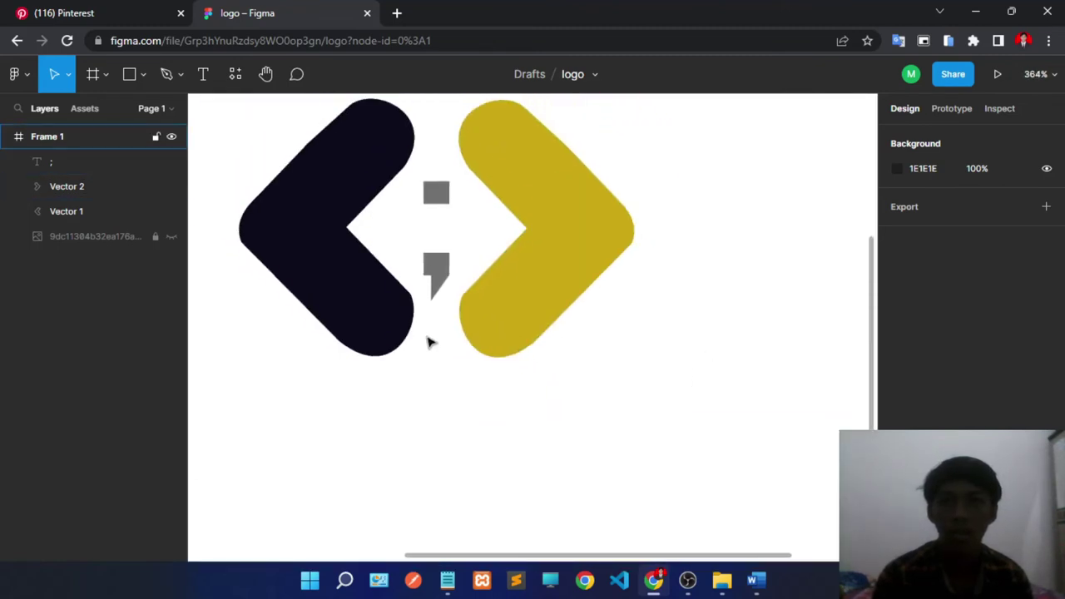
pyautogui.scroll(-1, 416, 341)
pyautogui.scroll(-2, 395, 347)
pyautogui.click(208, 73)
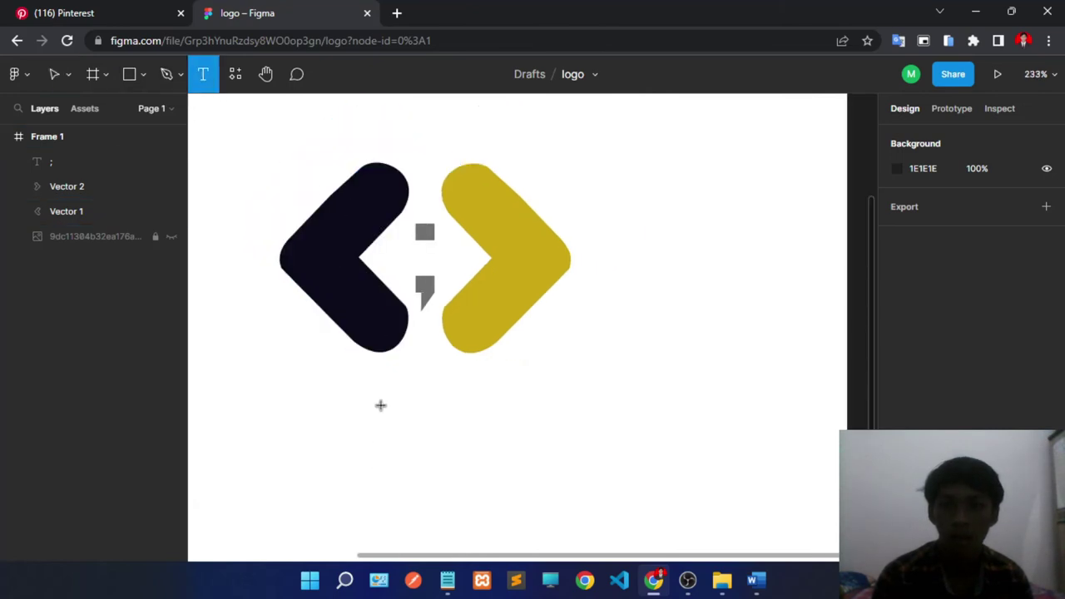
# Step: Add a text box below the logo reading 'titik koma', correcting the typos
pyautogui.click(380, 405)
pyautogui.write('t')
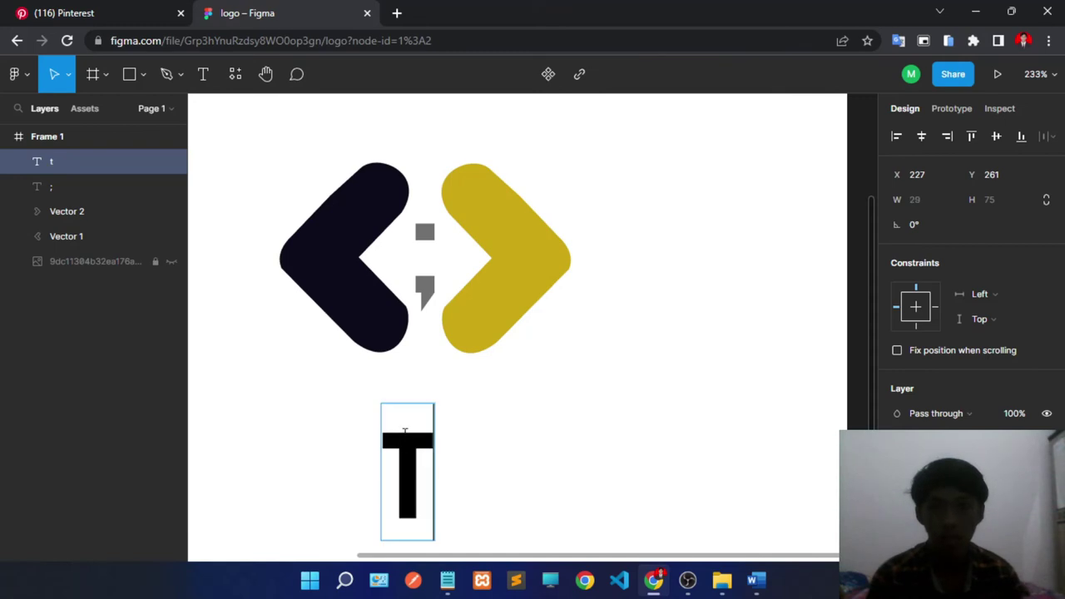
pyautogui.write('itik oma')
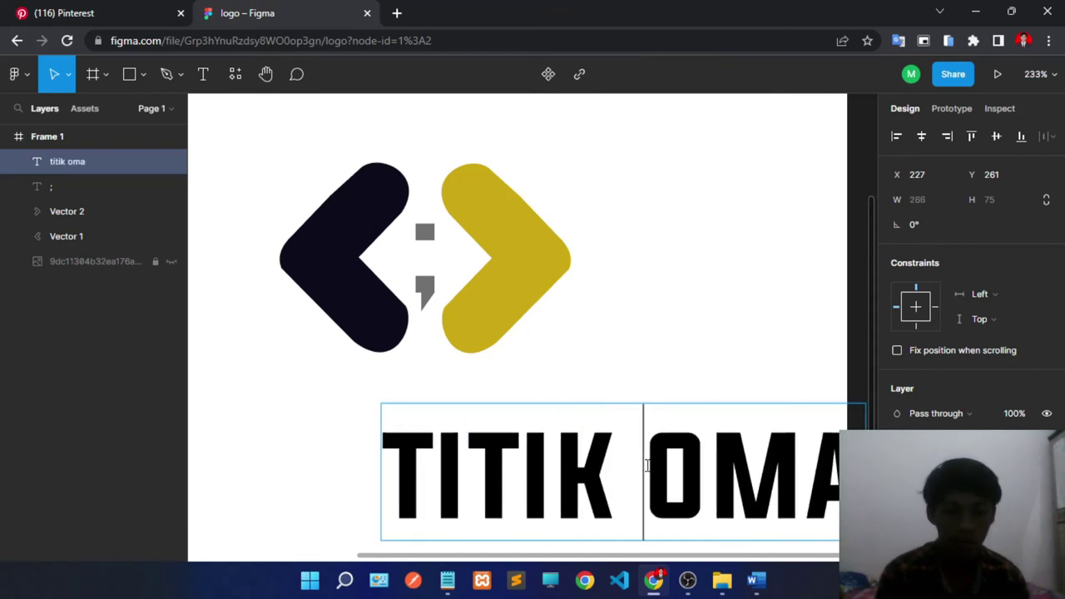
pyautogui.press('BackSpace')
pyautogui.click(550, 461)
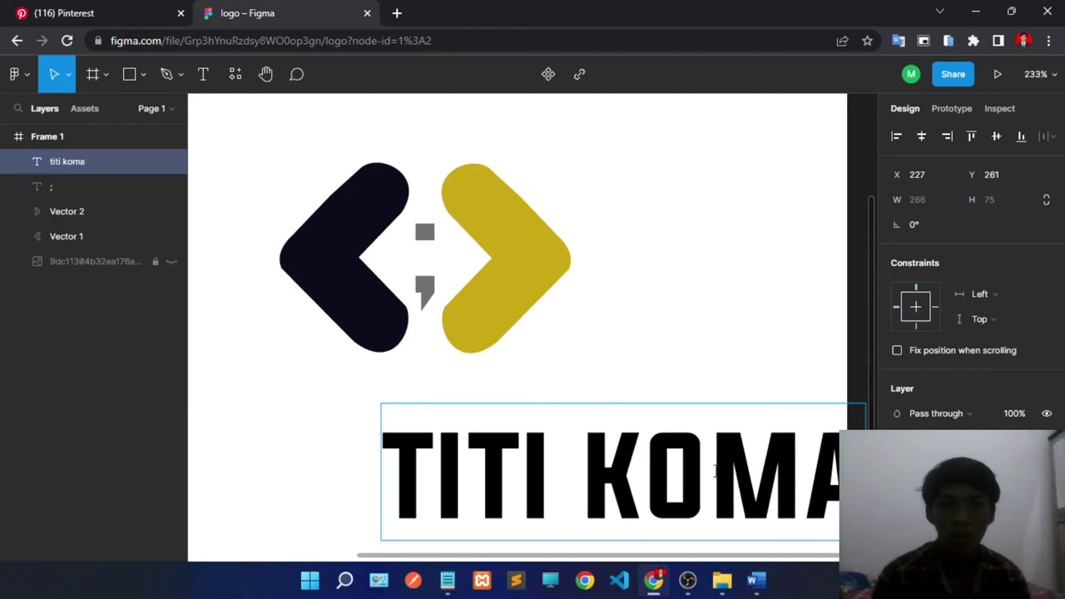
pyautogui.click(546, 460)
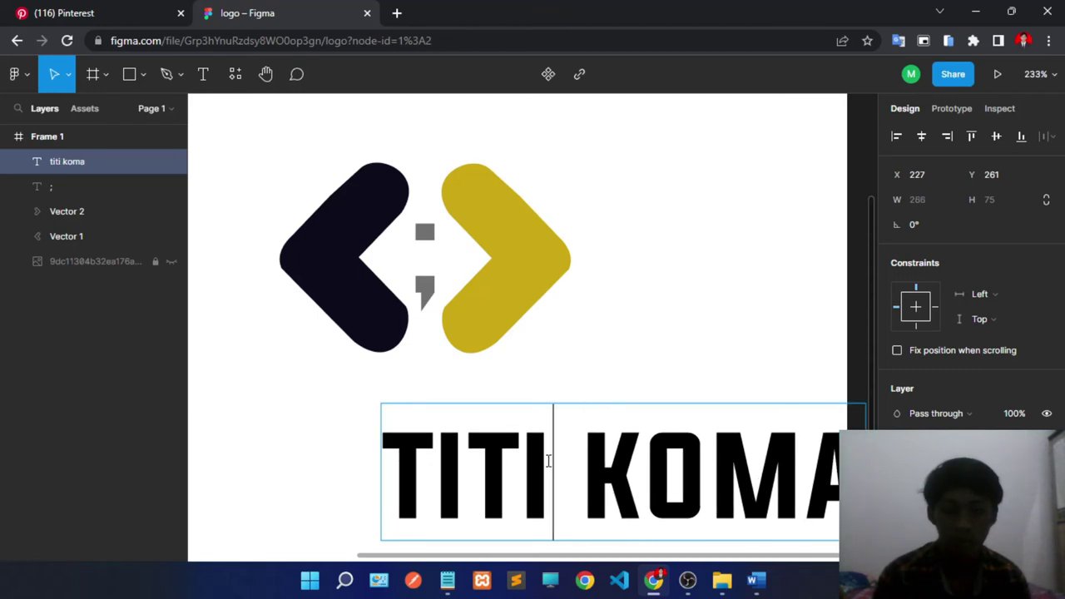
pyautogui.write('k')
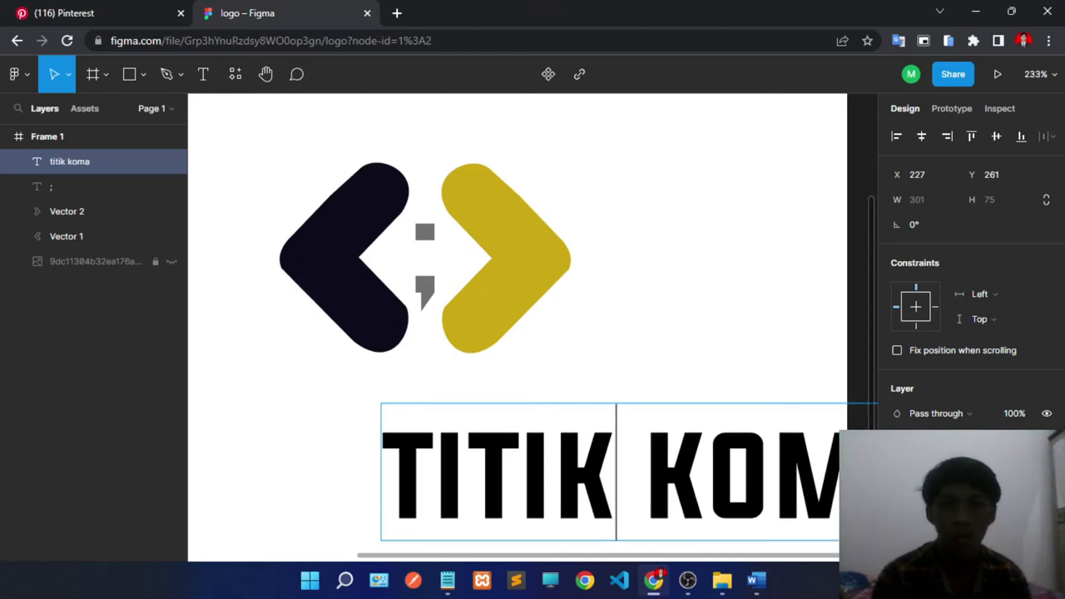
pyautogui.hotkey('ctrl', 'a')
# Step: Set the wordmark's font size to 30
pyautogui.scroll(-2, 986, 349)
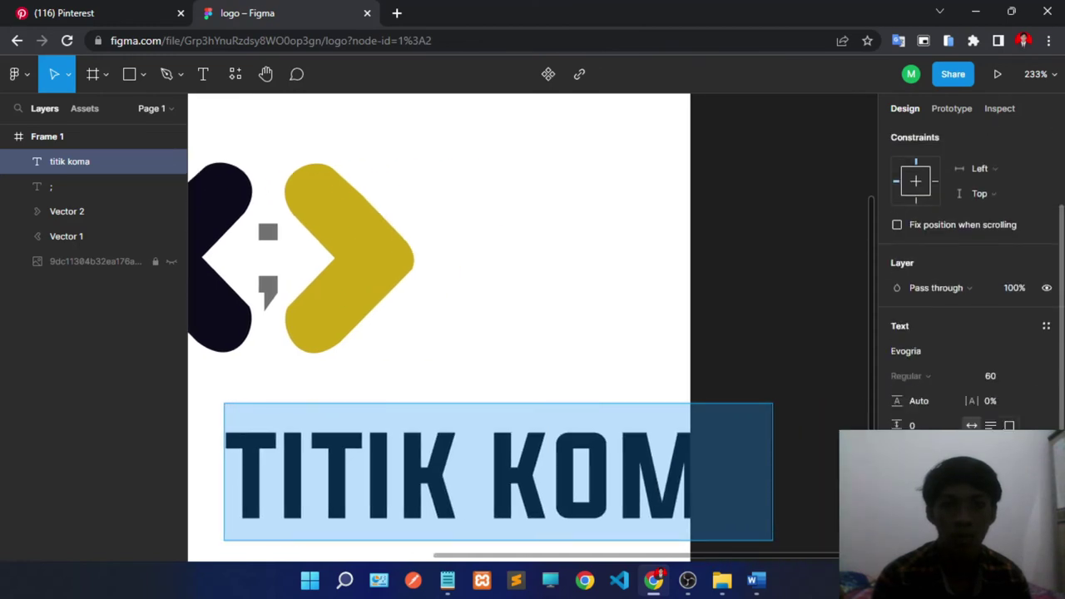
pyautogui.scroll(-2, 987, 348)
pyautogui.click(985, 347)
pyautogui.write('3')
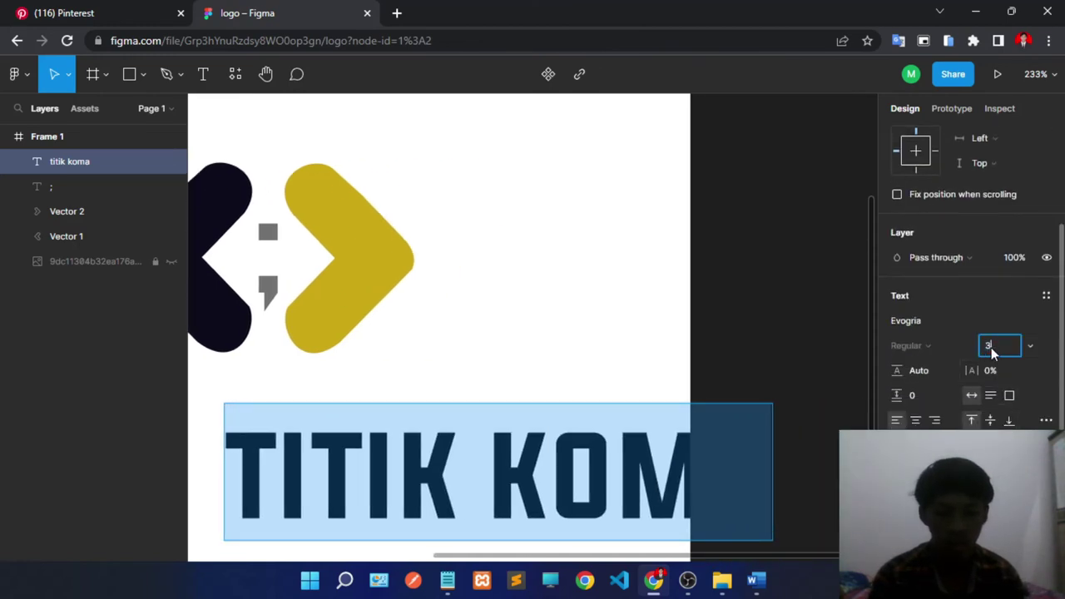
pyautogui.write('0')
pyautogui.press('Return')
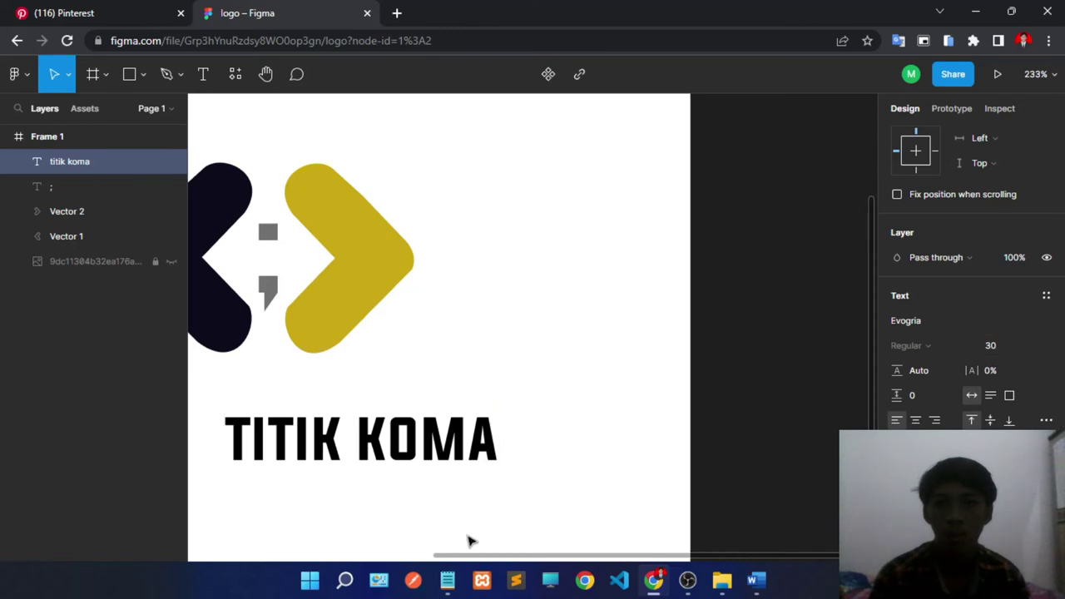
pyautogui.moveTo(475, 554); pyautogui.dragTo(380, 541)
pyautogui.press('Escape')
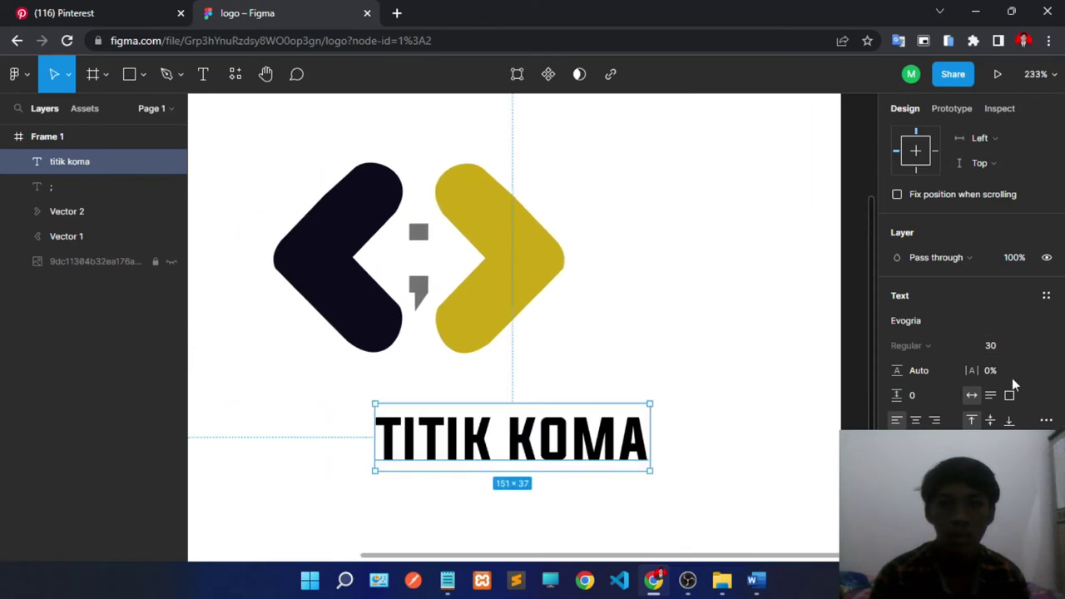
# Step: Centre the TITIK KOMA wordmark beneath the chevrons and semicolon
pyautogui.scroll(-2, 985, 393)
pyautogui.scroll(2, 957, 263)
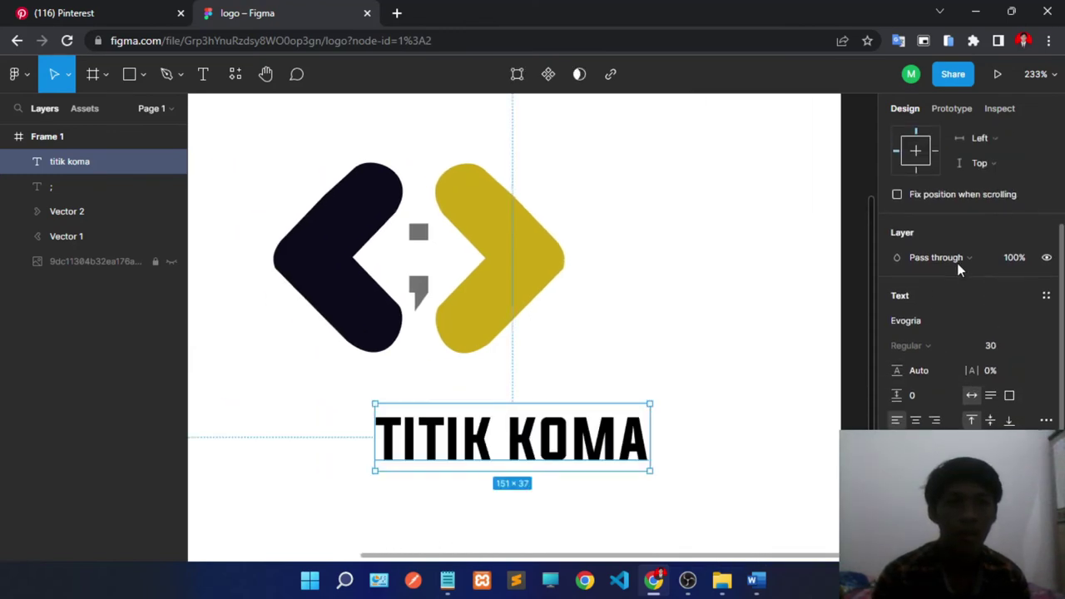
pyautogui.scroll(-2, 956, 262)
pyautogui.scroll(-1, 973, 278)
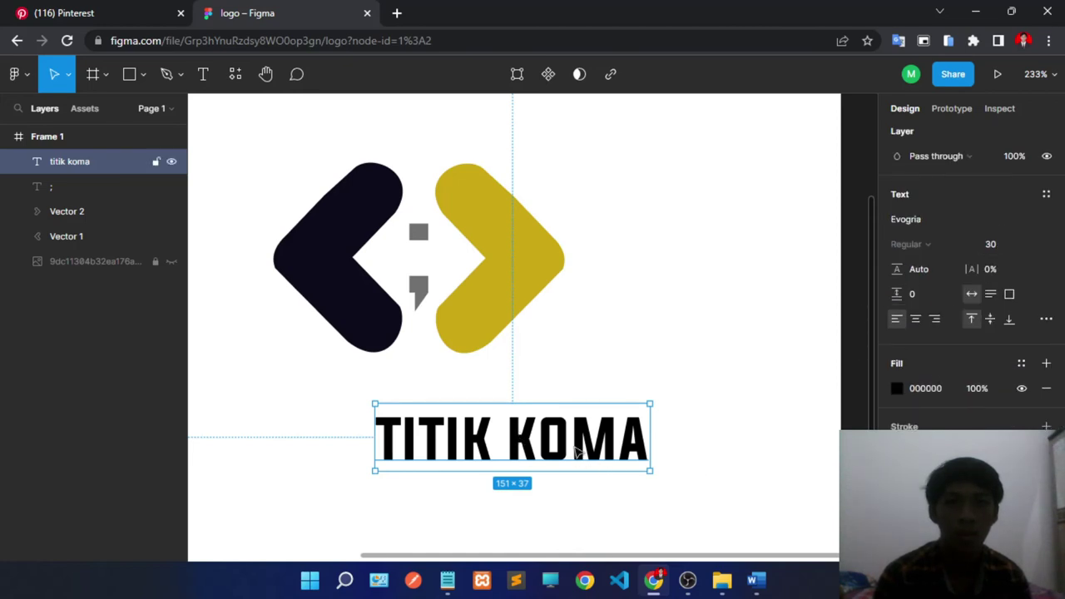
pyautogui.moveTo(578, 447); pyautogui.dragTo(490, 400)
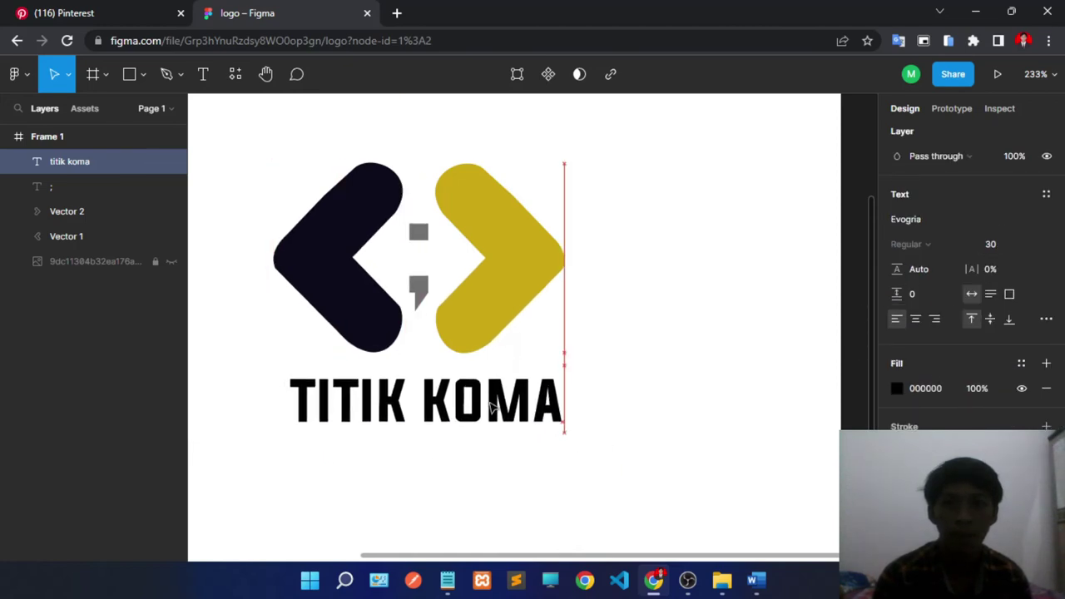
pyautogui.scroll(-2, 466, 404)
pyautogui.scroll(-2, 440, 408)
pyautogui.scroll(2, 434, 412)
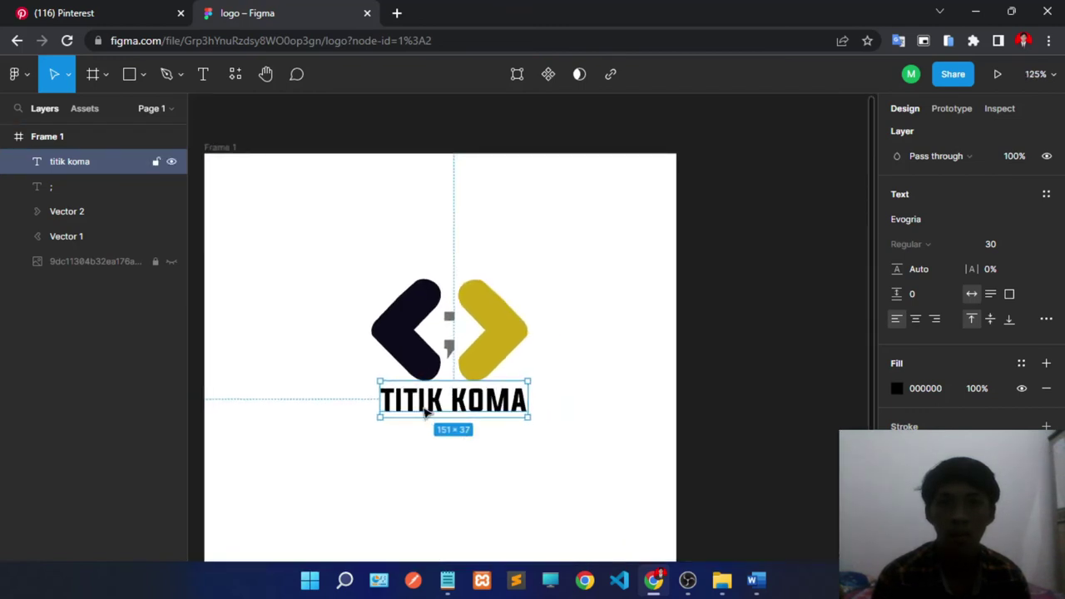
pyautogui.scroll(2, 434, 413)
pyautogui.scroll(2, 535, 405)
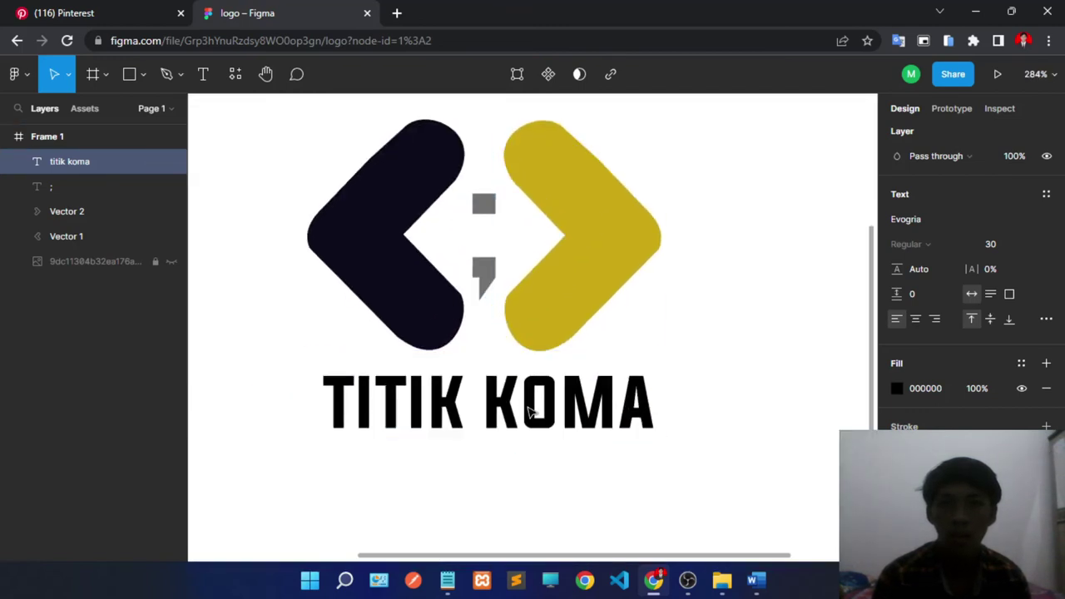
pyautogui.moveTo(533, 405); pyautogui.dragTo(526, 405)
# Step: Sample the left chevron with the eyedropper to fill TITIK KOMA navy 0C0B1B
pyautogui.doubleClick(525, 405)
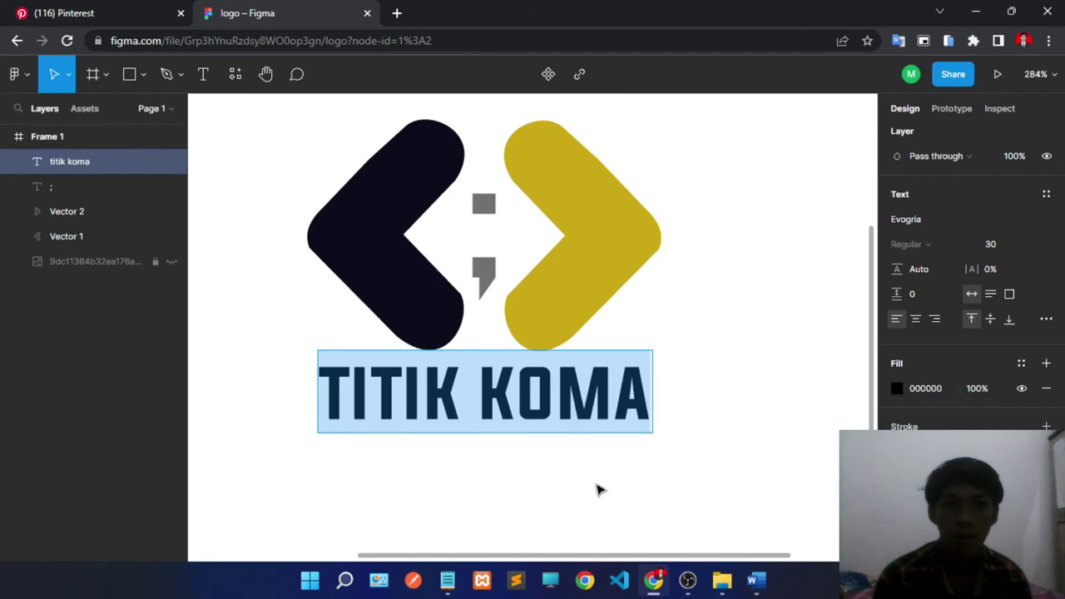
pyautogui.press('Escape')
pyautogui.doubleClick(385, 400)
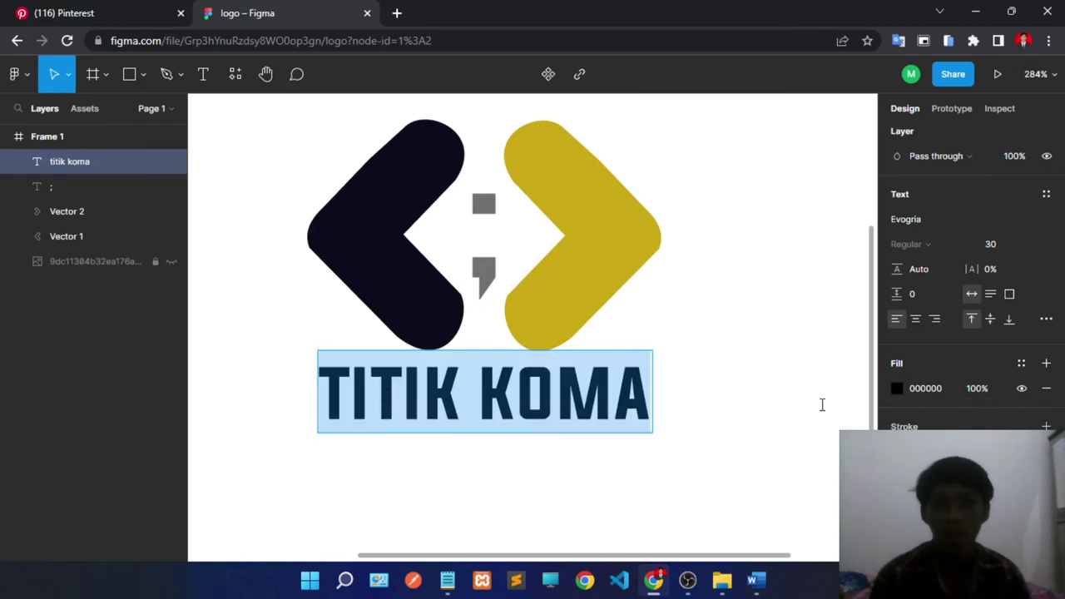
pyautogui.click(933, 389)
pyautogui.click(900, 388)
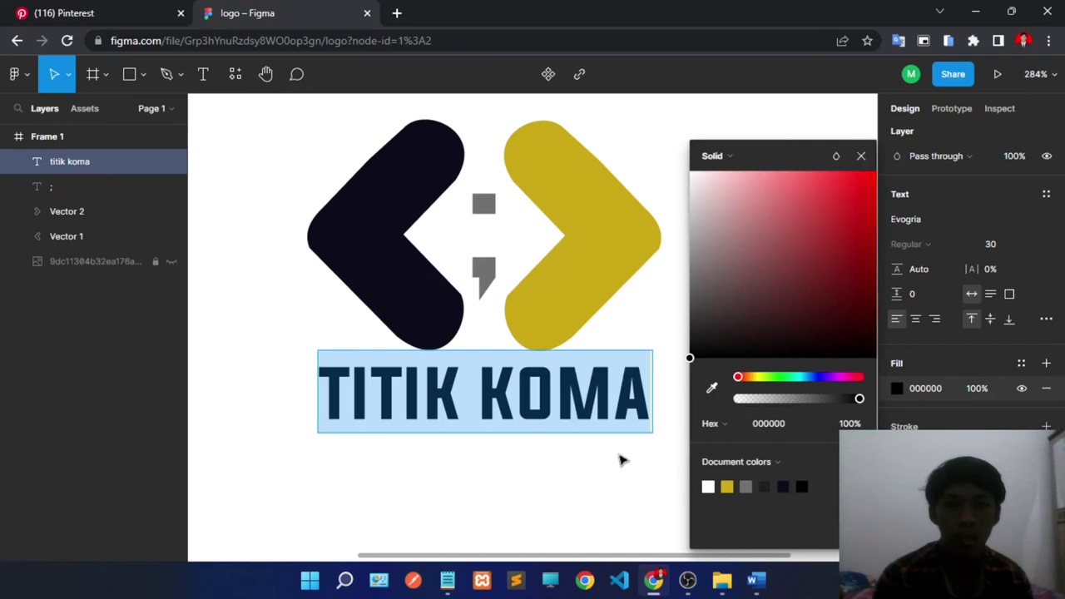
pyautogui.press('Escape')
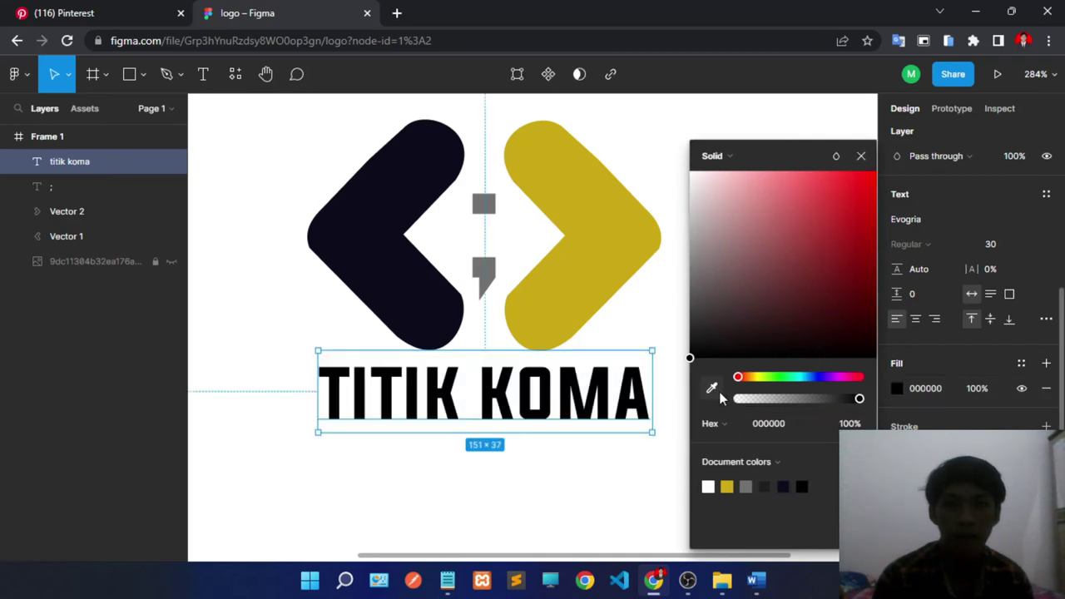
pyautogui.click(712, 389)
pyautogui.click(425, 306)
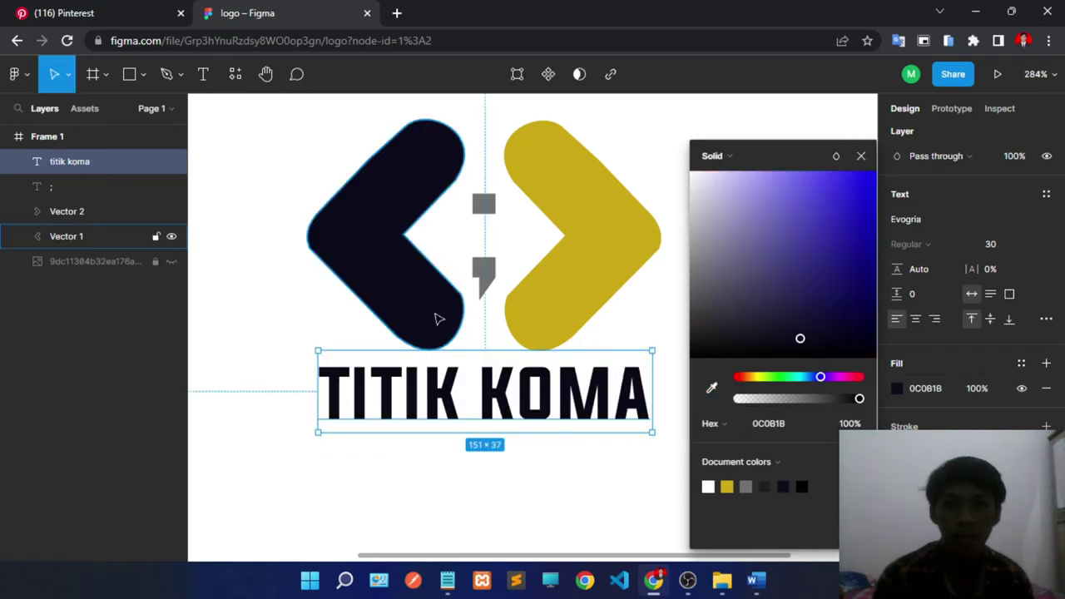
pyautogui.click(571, 483)
# Step: Fit the whole frame in view and reselect the TITIK KOMA wordmark
pyautogui.hotkey('shift', '1')
pyautogui.scroll(2, 589, 445)
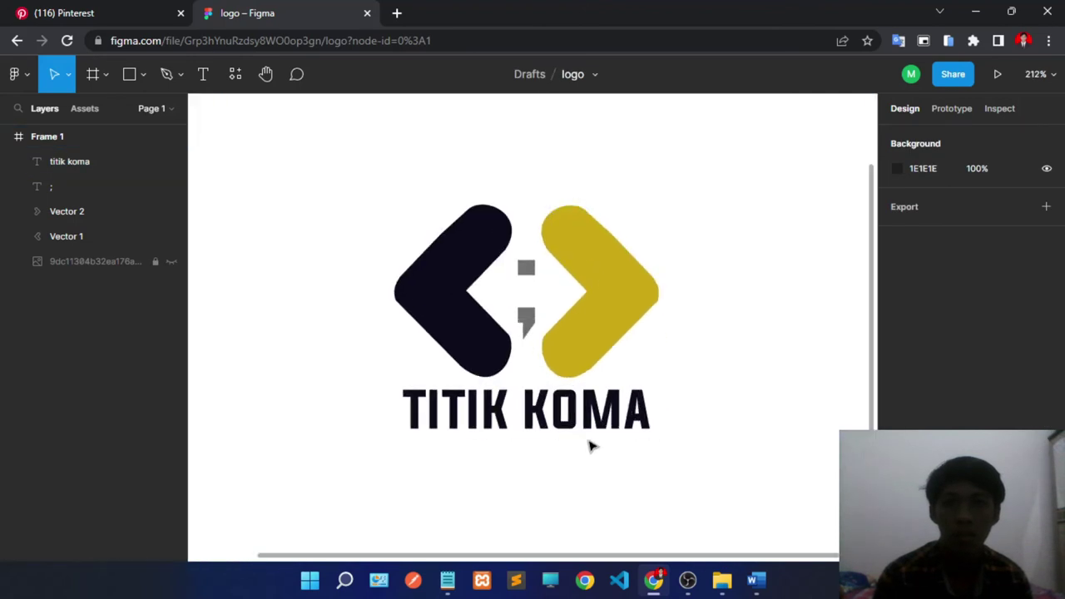
pyautogui.scroll(2, 516, 420)
pyautogui.click(517, 416)
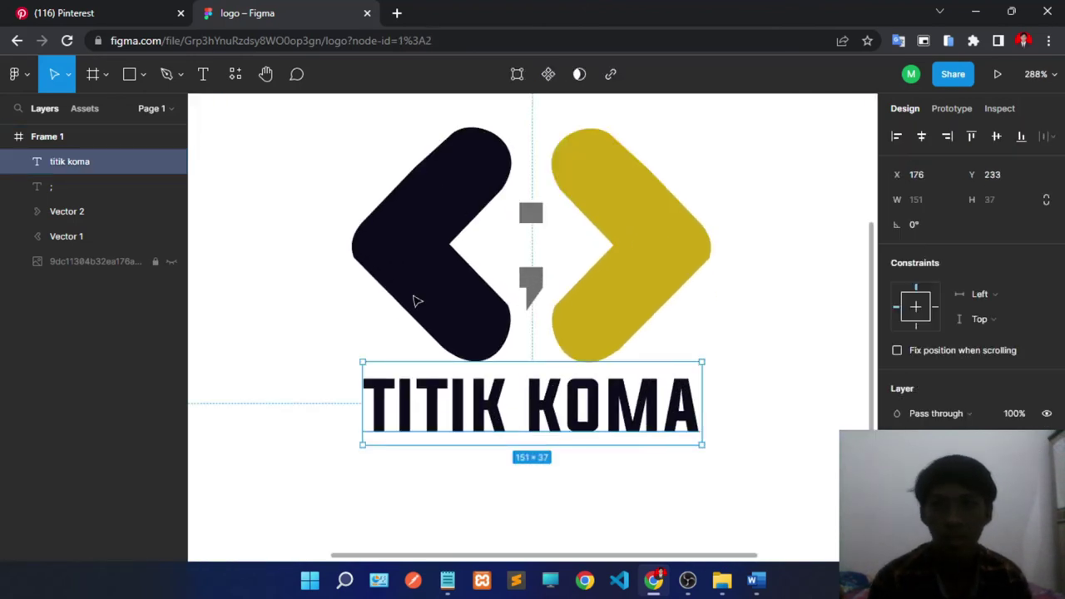
pyautogui.click(203, 74)
pyautogui.scroll(-2, 423, 292)
# Step: Type INDONESIA in a new text line below the wordmark, fixing the typos
pyautogui.scroll(-3, 498, 312)
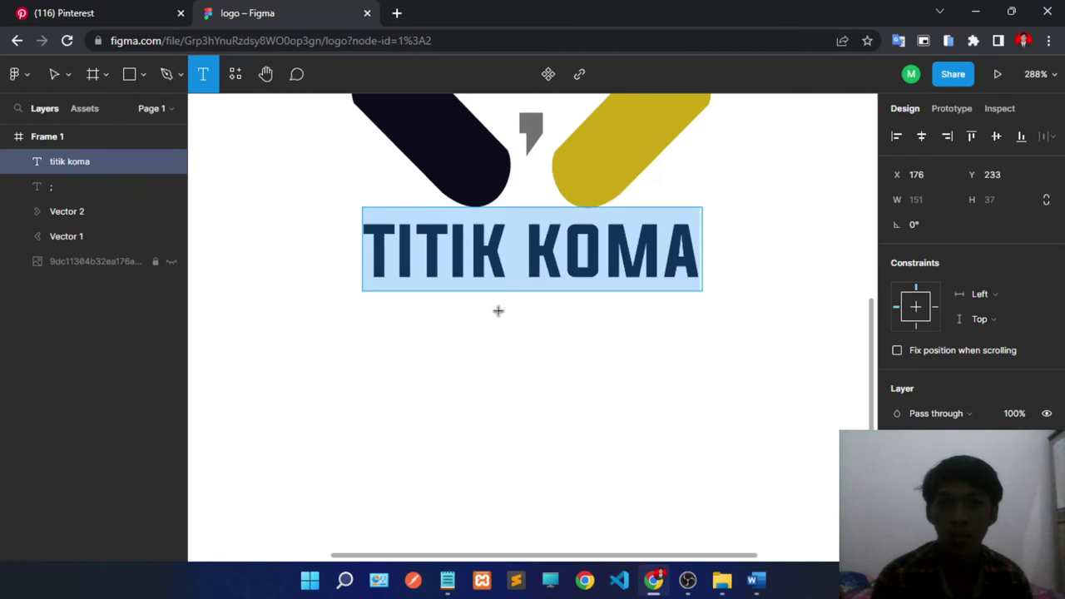
pyautogui.click(483, 318)
pyautogui.write('i')
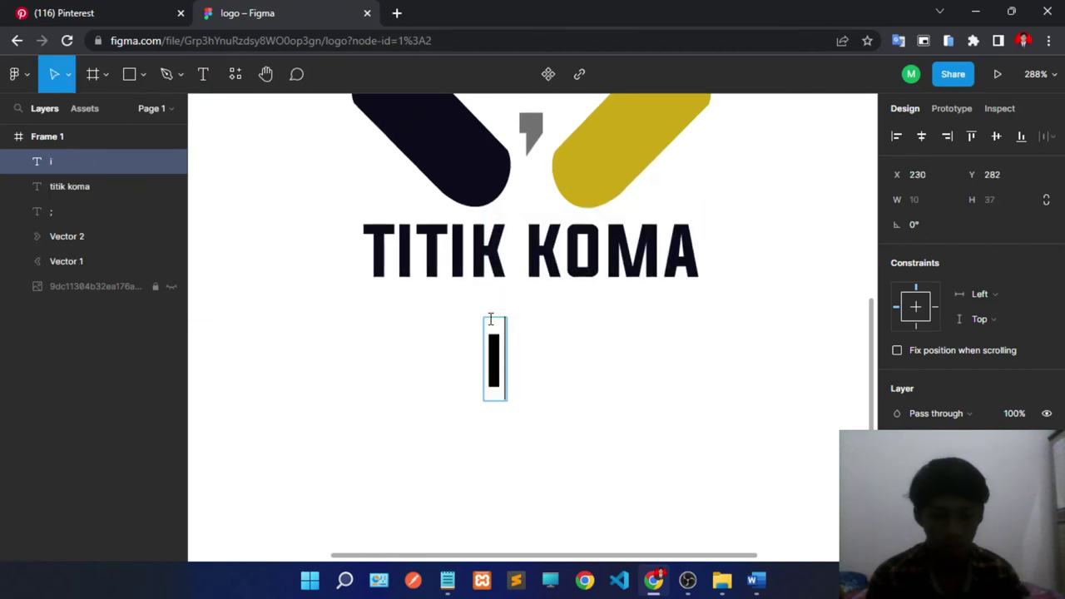
pyautogui.write('m')
pyautogui.press('BackSpace')
pyautogui.write('n')
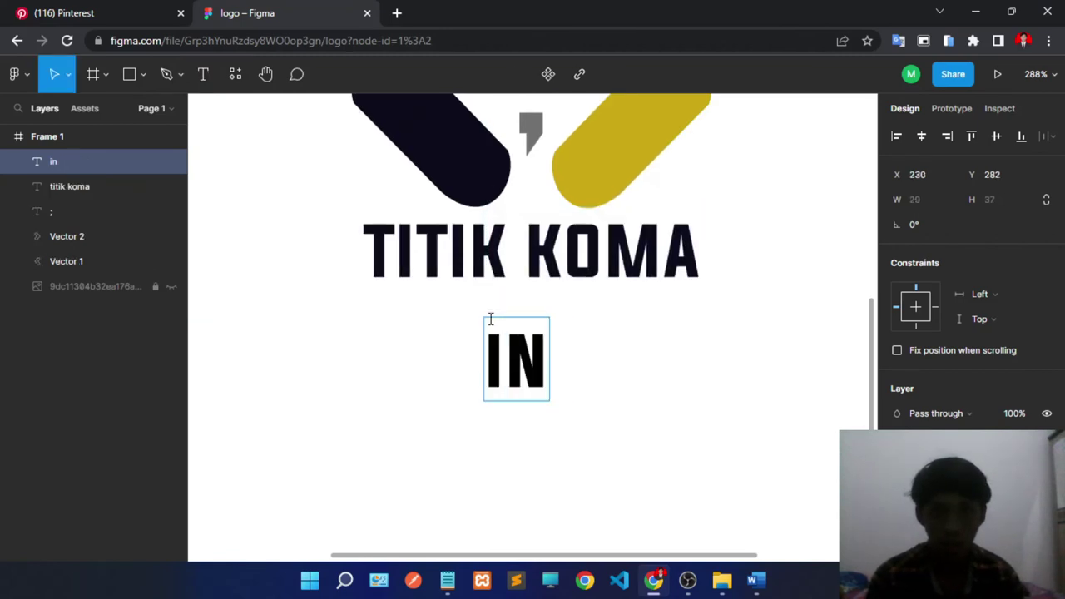
pyautogui.write('doe')
pyautogui.press('BackSpace')
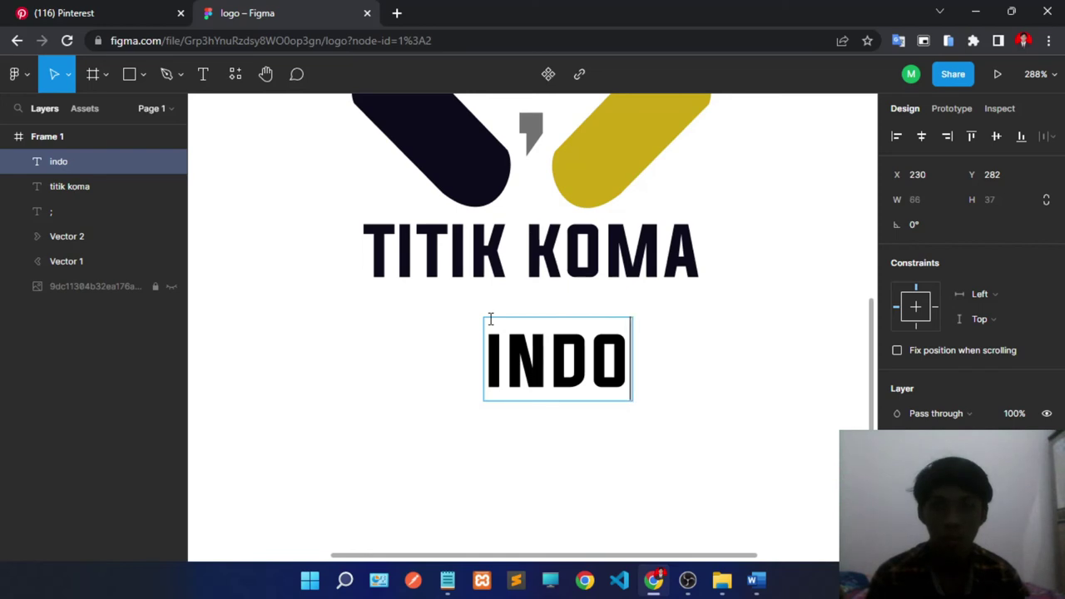
pyautogui.write('b')
pyautogui.press('BackSpace')
pyautogui.write('nb')
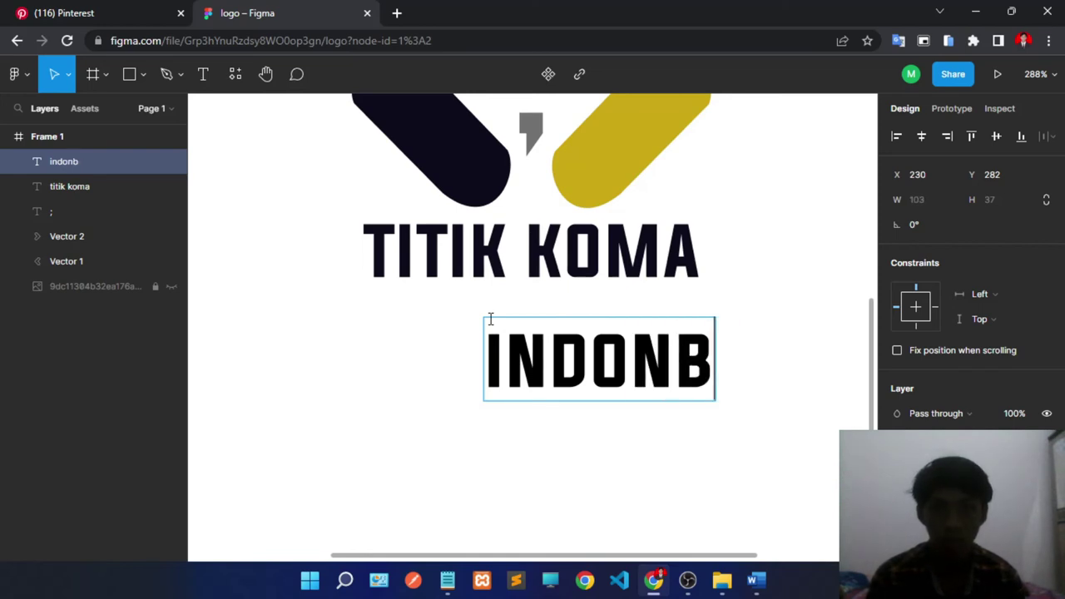
pyautogui.press('BackSpace')
pyautogui.write('esia')
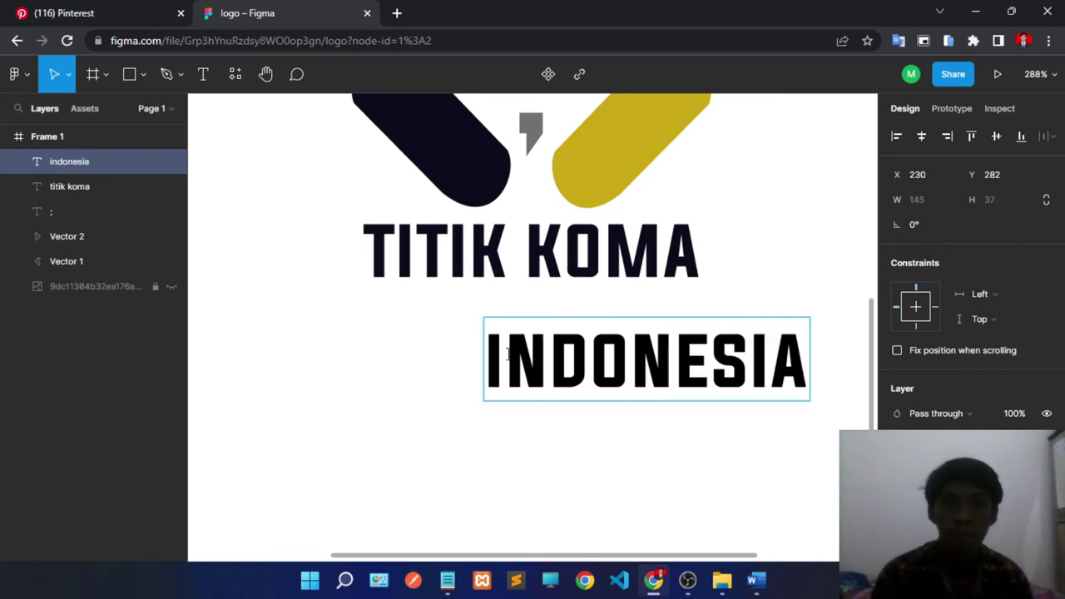
# Step: Select the INDONESIA text and search the font field for 'Pacifico'
pyautogui.moveTo(485, 362); pyautogui.dragTo(853, 361)
pyautogui.scroll(-3, 919, 334)
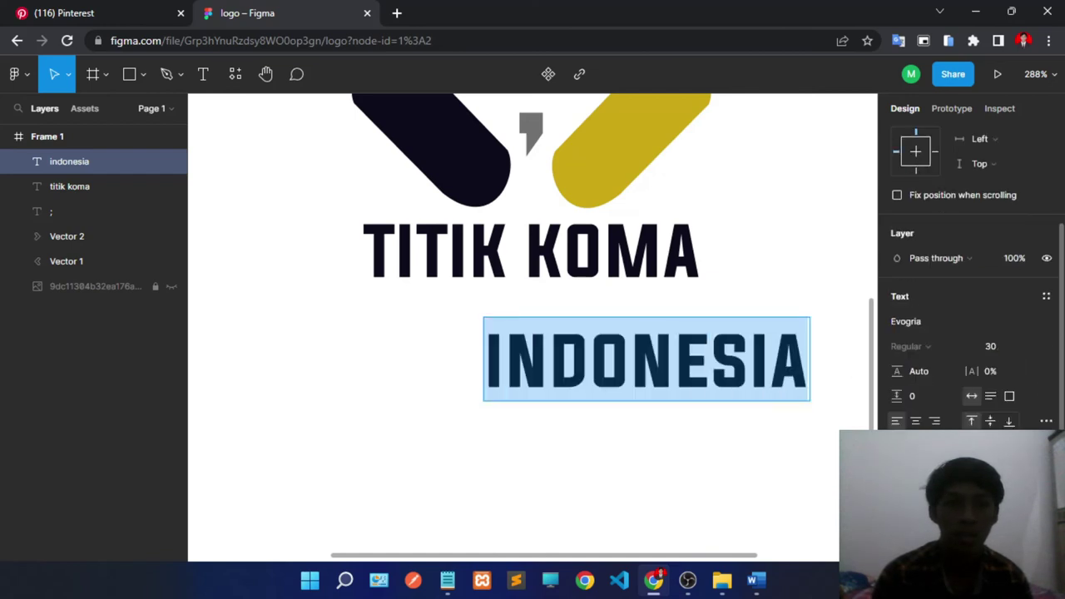
pyautogui.click(907, 320)
pyautogui.write('Pacifico')
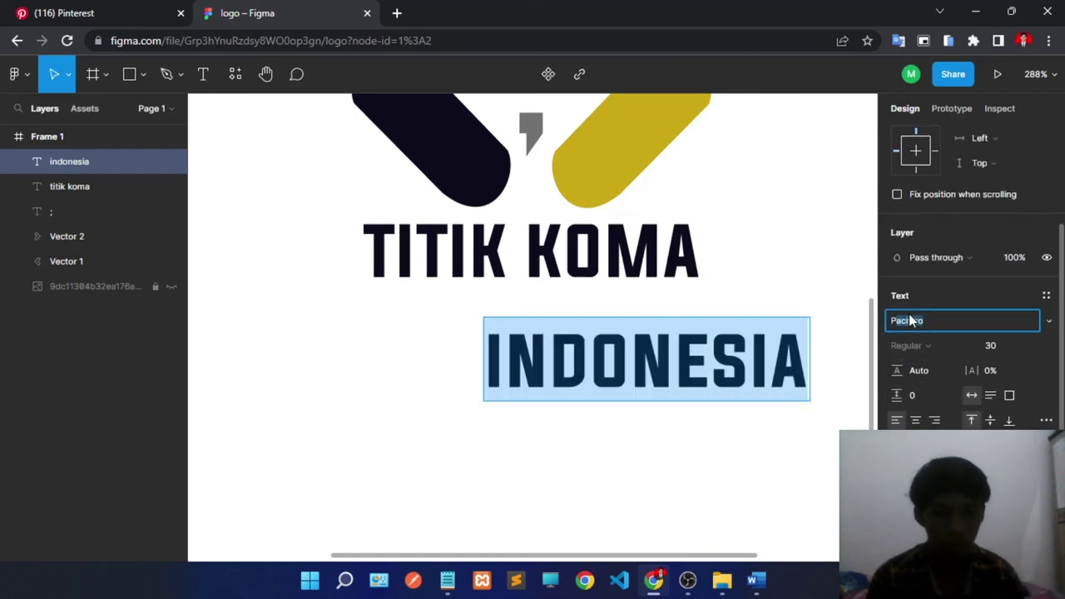
# Step: Switch the subtitle to Poppins and capitalise its first letter to read 'Indonesia'
pyautogui.press('Return')
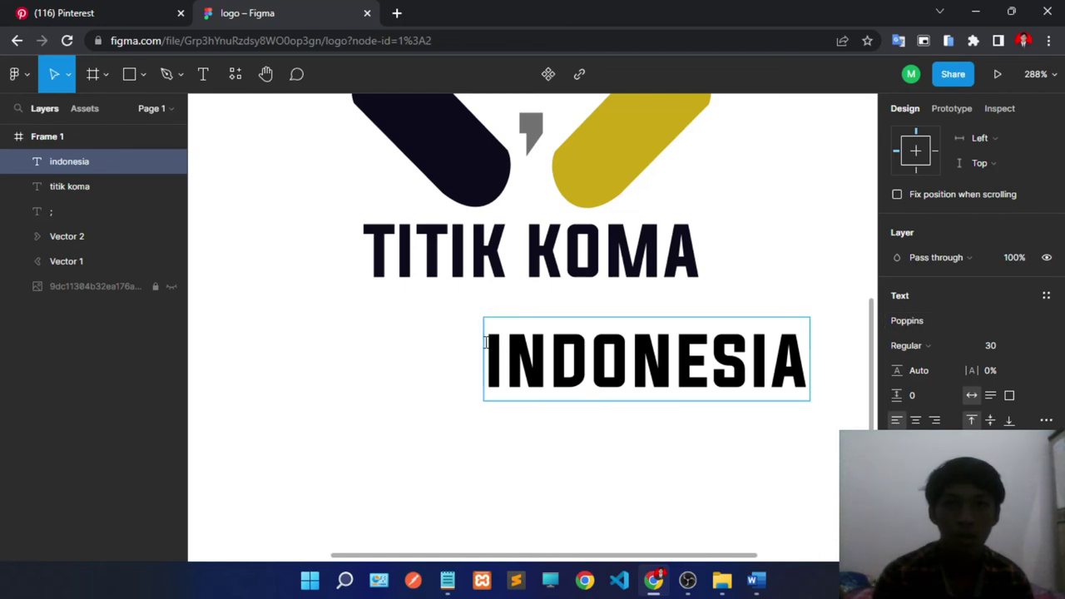
pyautogui.click(536, 378)
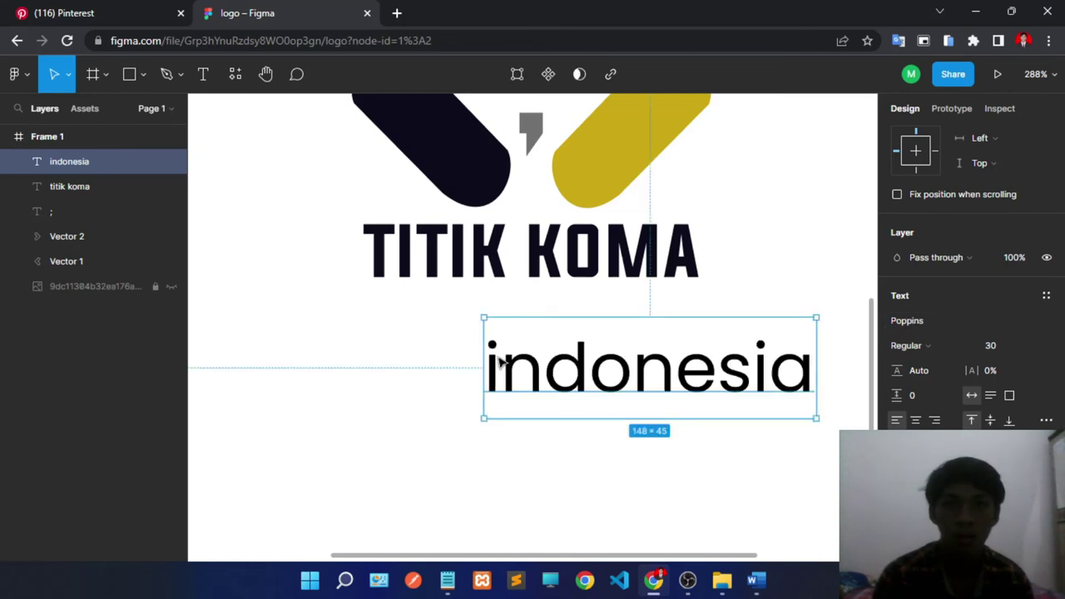
pyautogui.doubleClick(503, 379)
pyautogui.click(503, 378)
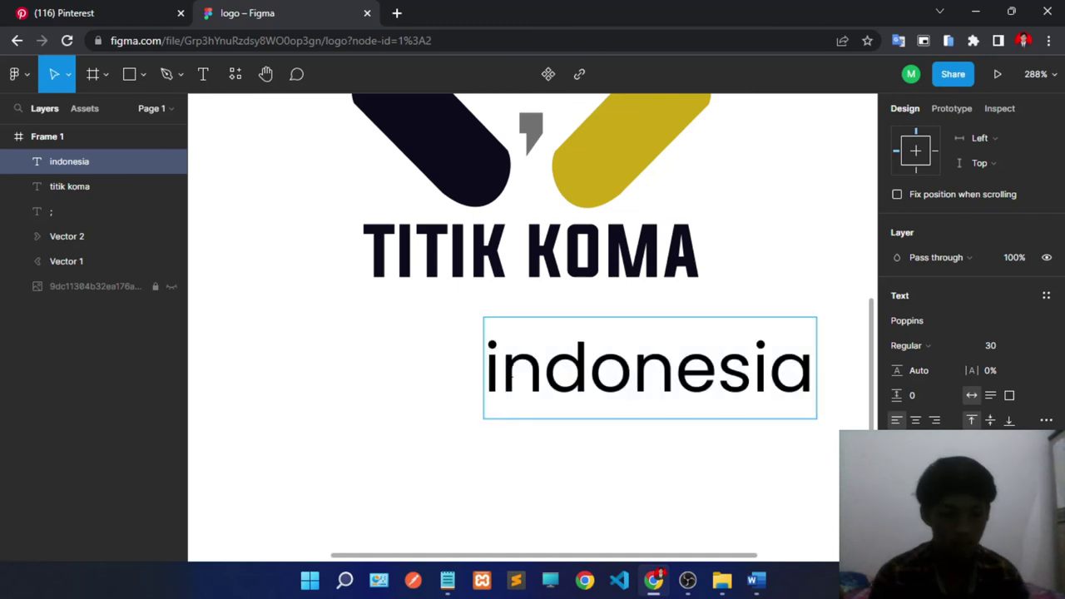
pyautogui.press('BackSpace')
pyautogui.write('I')
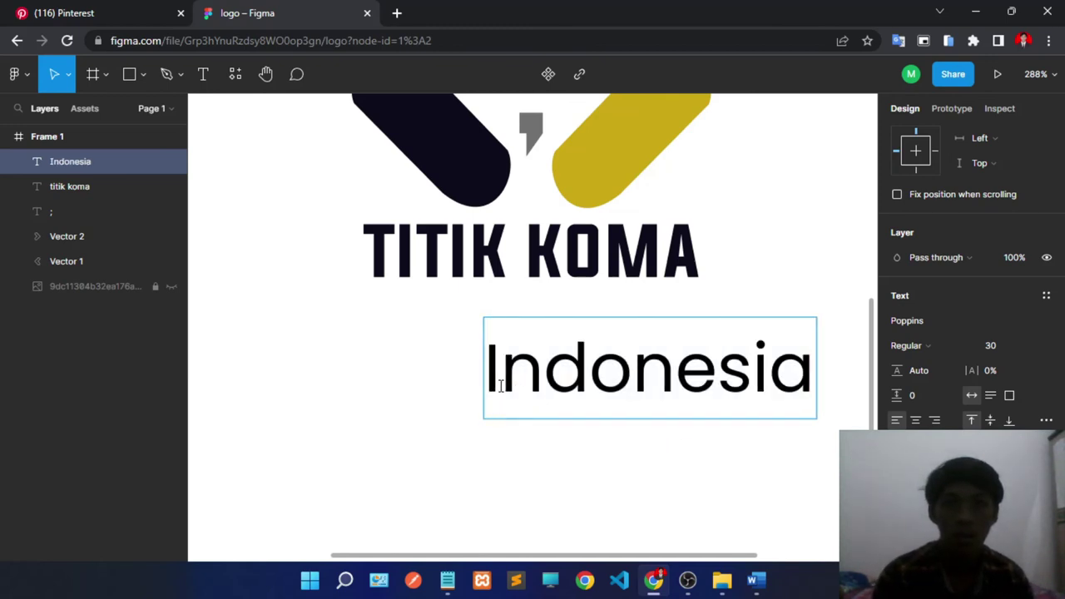
# Step: Set the Indonesia subtitle's weight to Poppins Medium
pyautogui.moveTo(487, 374); pyautogui.dragTo(815, 400)
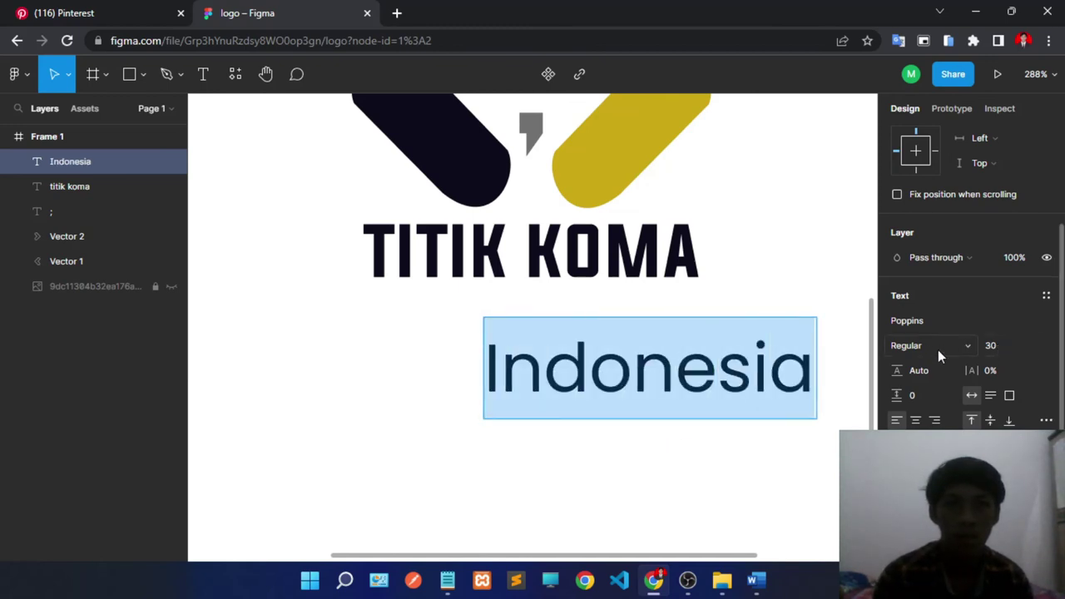
pyautogui.click(962, 348)
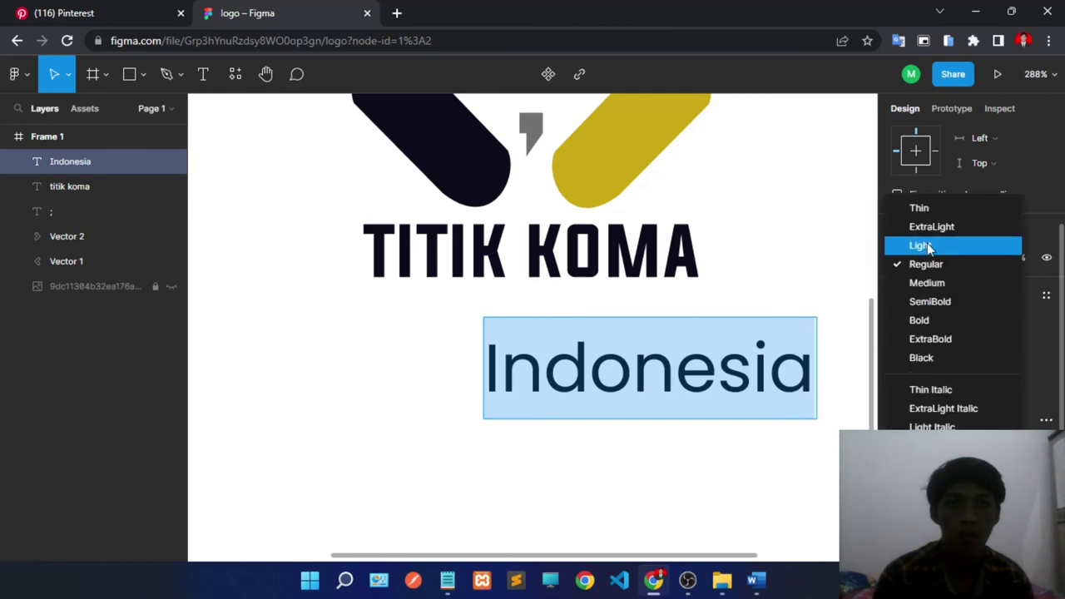
pyautogui.click(925, 282)
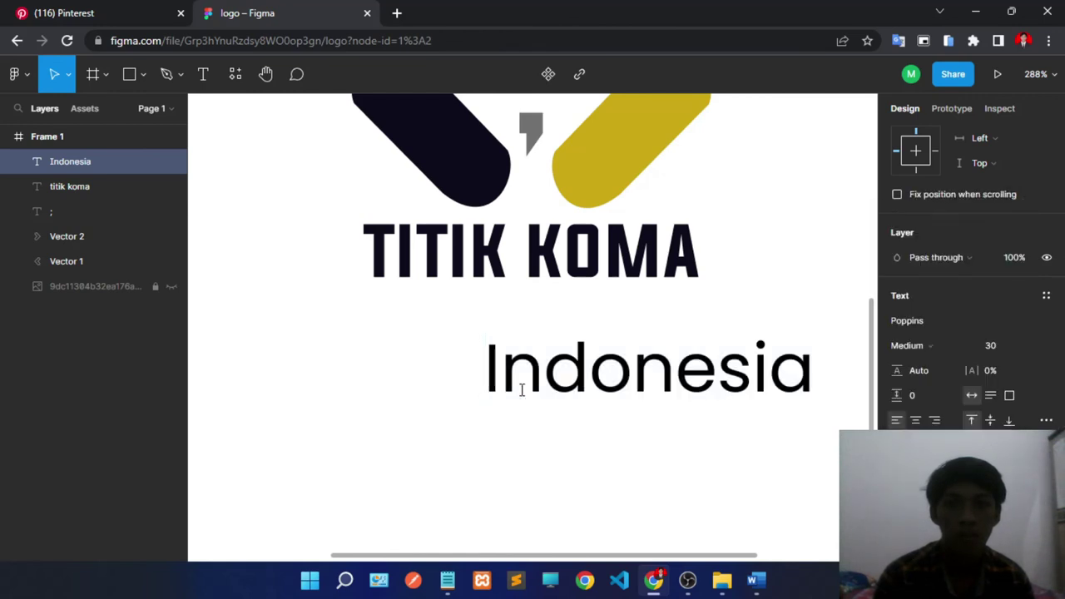
pyautogui.press('Escape')
pyautogui.press('Escape')
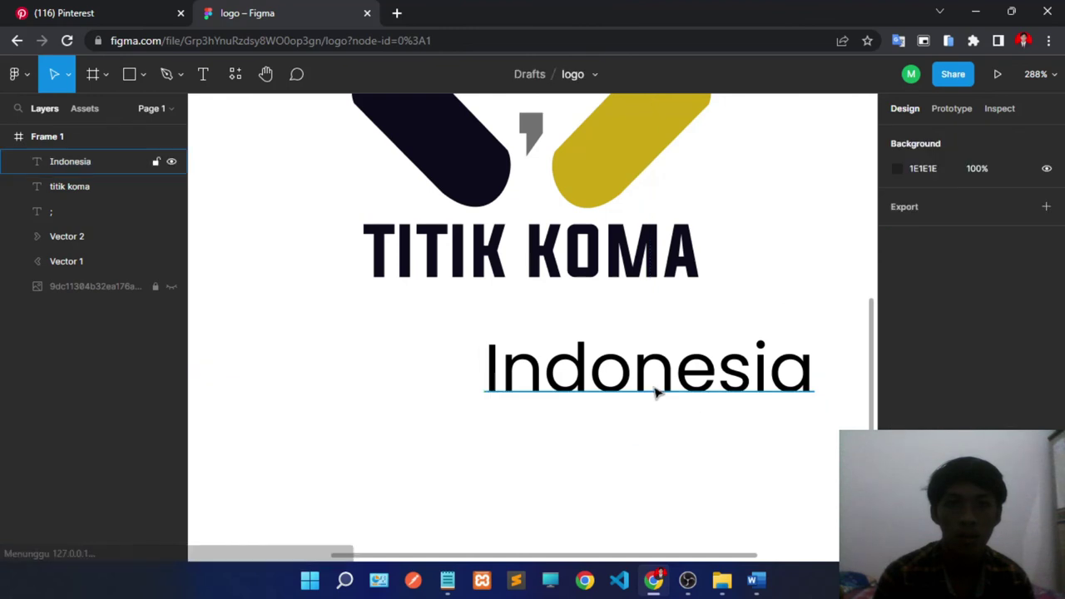
# Step: Move Indonesia just under TITIK KOMA and set its font size to 20
pyautogui.moveTo(656, 394); pyautogui.dragTo(522, 337)
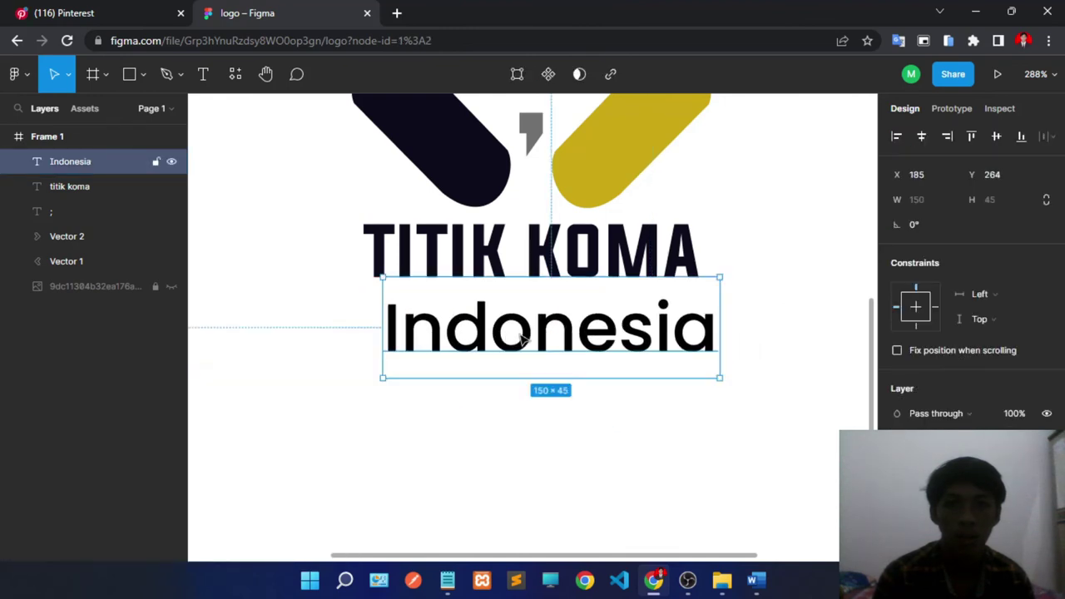
pyautogui.press('Return')
pyautogui.scroll(-2, 984, 416)
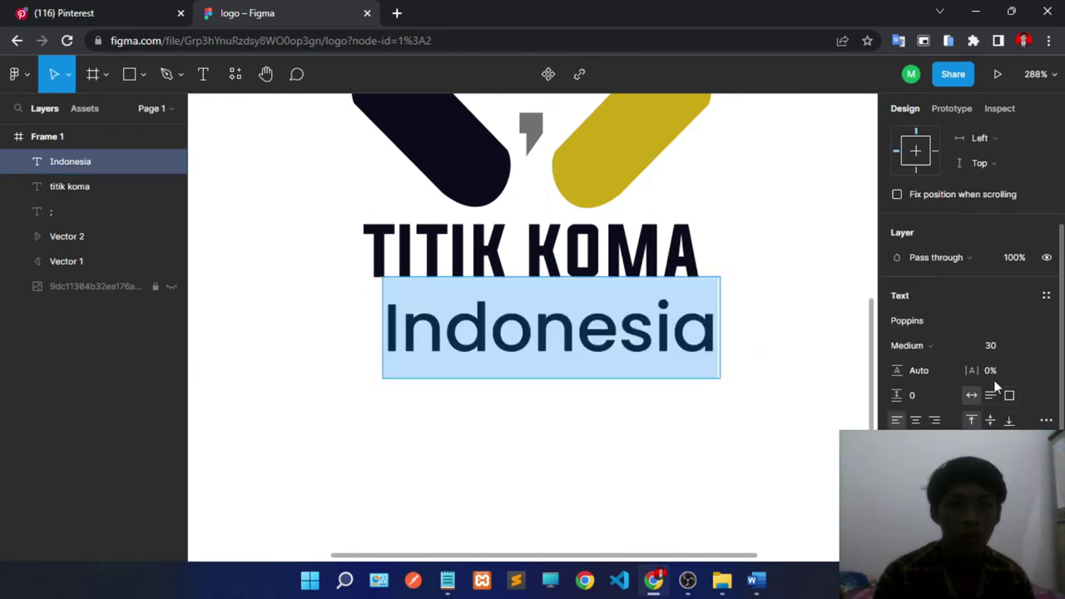
pyautogui.click(994, 351)
pyautogui.write('20')
pyautogui.press('Return')
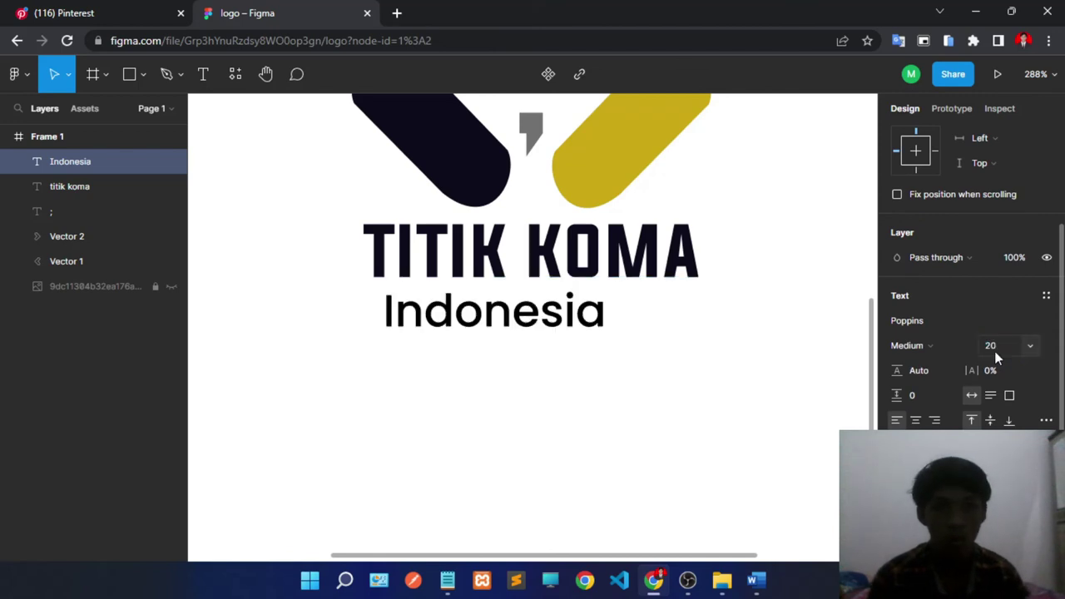
# Step: Centre the Indonesia subtitle beneath TITIK KOMA using the red centre guides
pyautogui.click(559, 320)
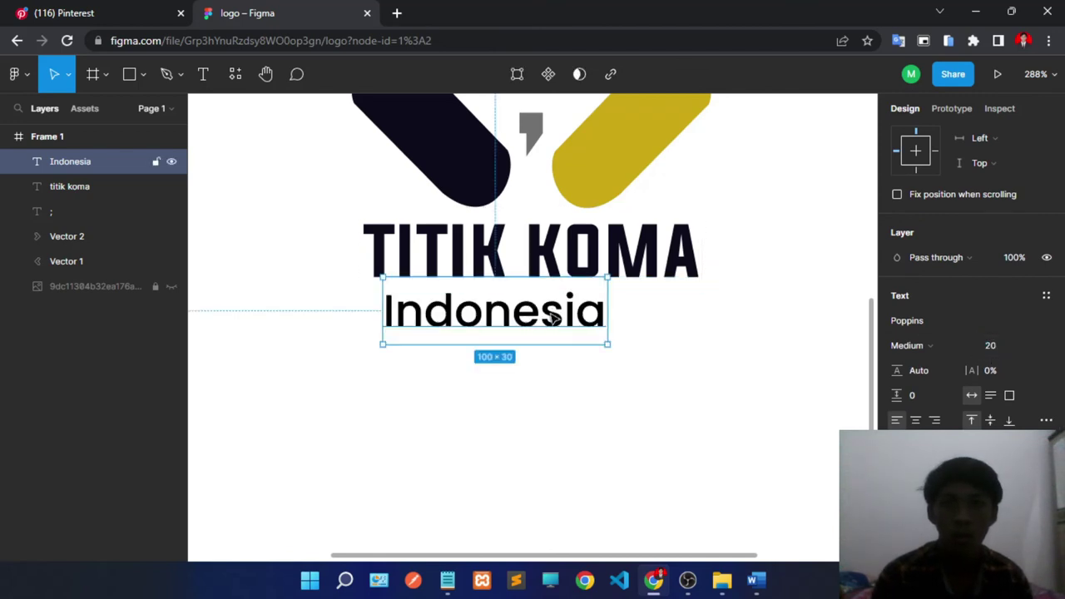
pyautogui.moveTo(553, 319); pyautogui.dragTo(591, 320)
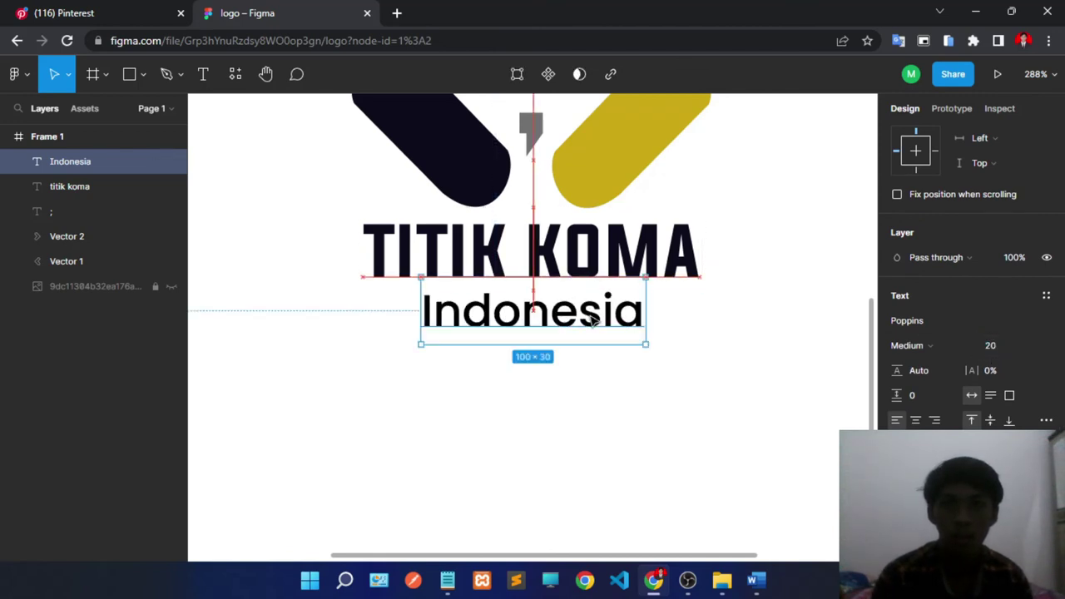
pyautogui.click(594, 321)
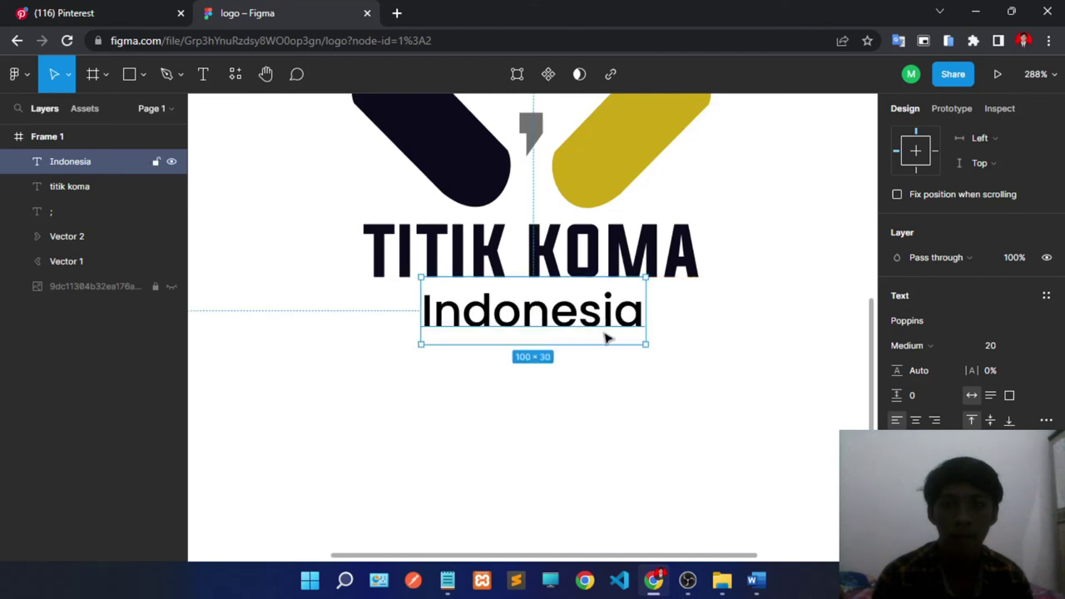
pyautogui.click(898, 465)
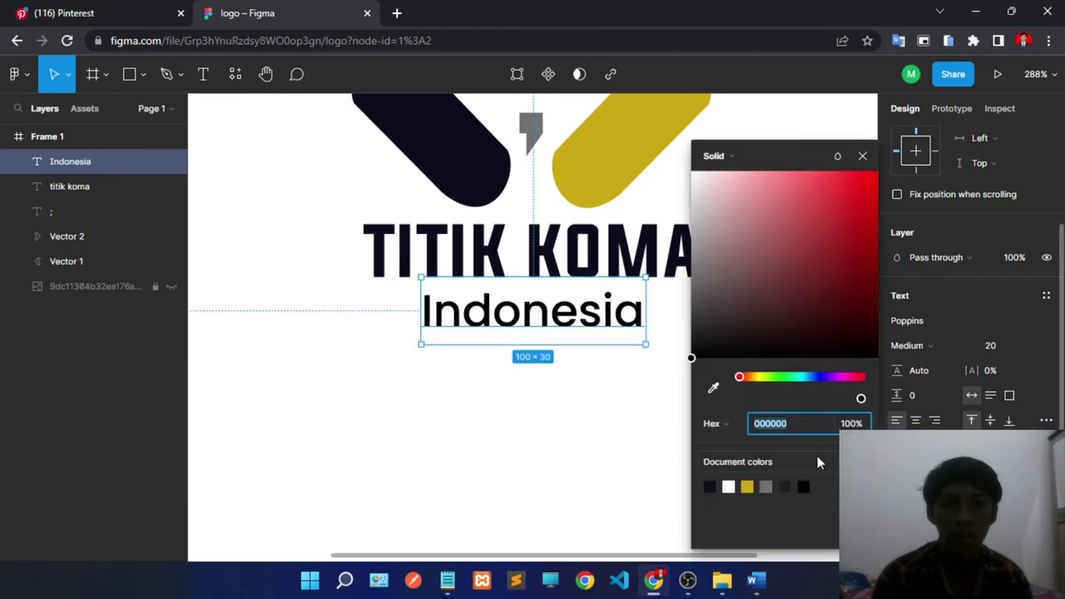
# Step: Give the Indonesia subtitle the semicolon's grey using the colour sampler
pyautogui.click(712, 388)
pyautogui.click(534, 122)
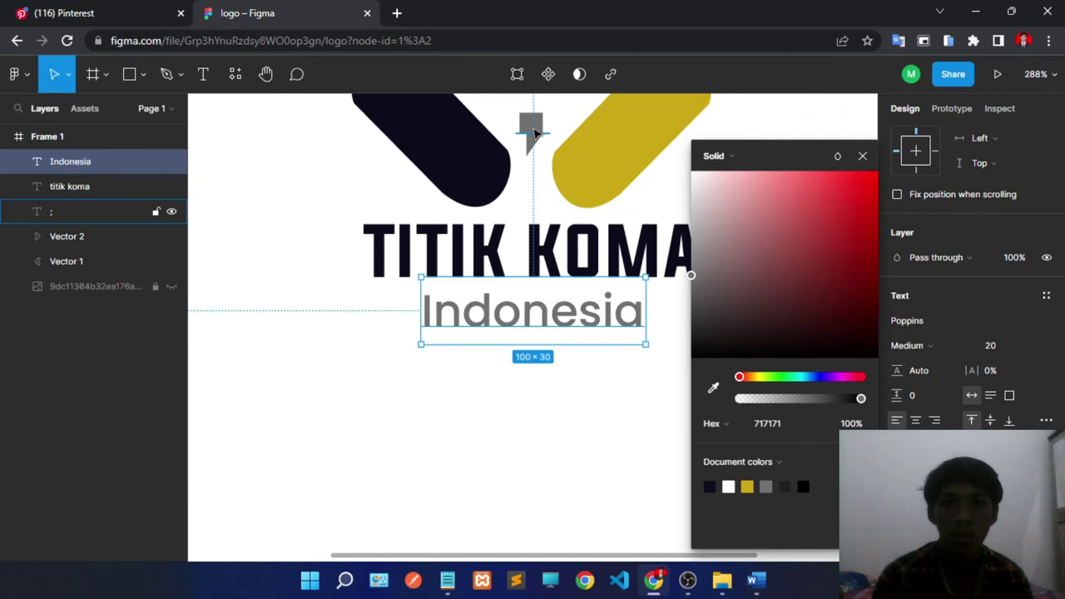
pyautogui.click(574, 470)
pyautogui.hotkey('shift', '1')
pyautogui.scroll(3, 643, 461)
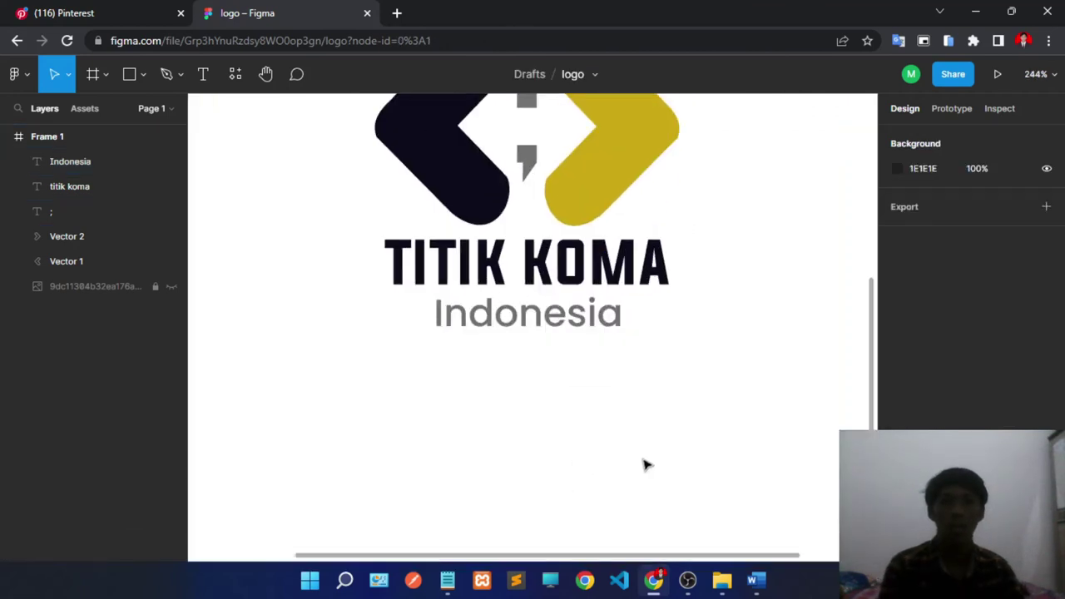
pyautogui.scroll(2, 632, 449)
pyautogui.scroll(-2, 615, 445)
pyautogui.scroll(1, 582, 399)
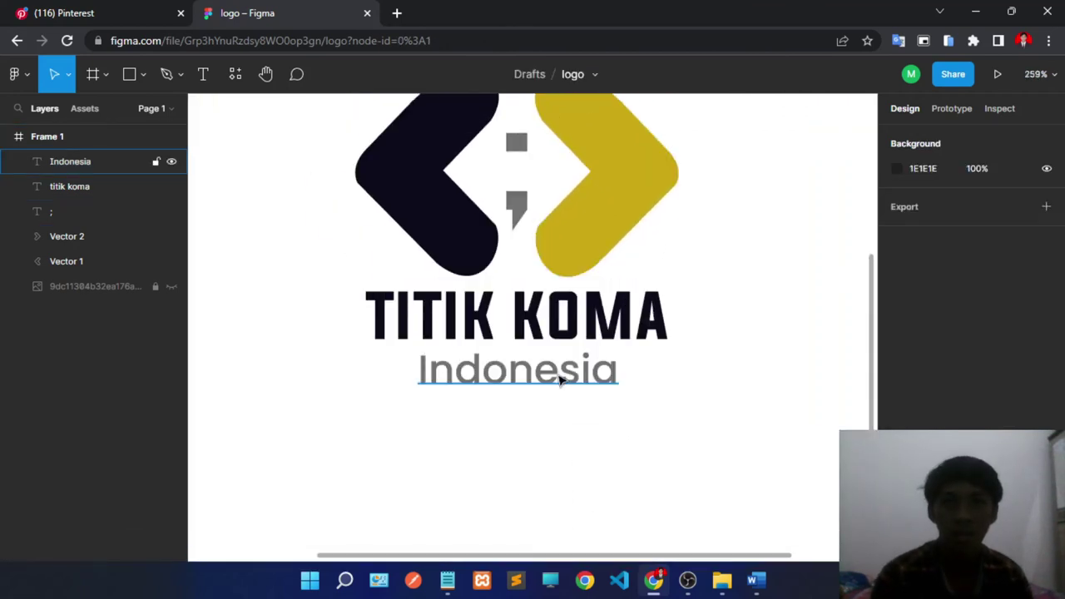
pyautogui.scroll(-2, 561, 375)
# Step: Nudge TITIK KOMA and Indonesia right so both centre beneath the chevrons
pyautogui.click(466, 306)
pyautogui.click(607, 316)
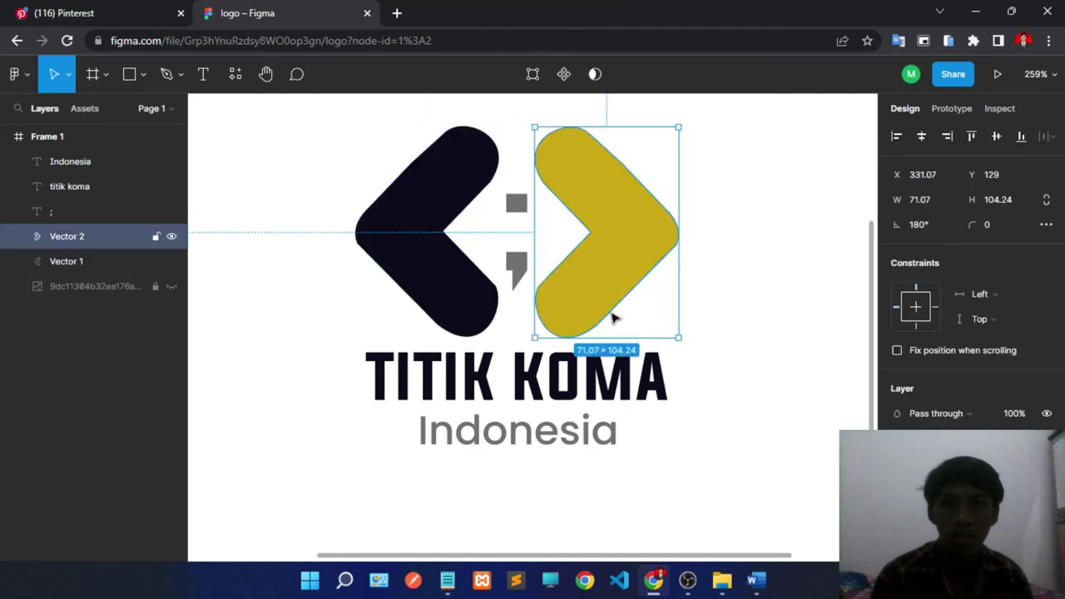
pyautogui.click(506, 394)
pyautogui.moveTo(516, 392); pyautogui.dragTo(531, 387)
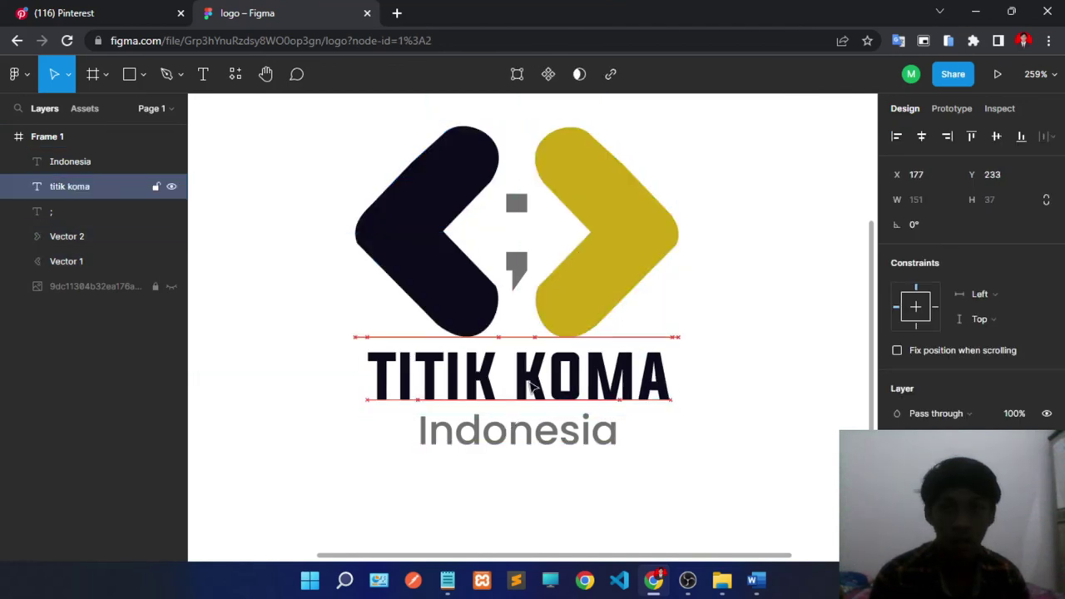
pyautogui.click(574, 434)
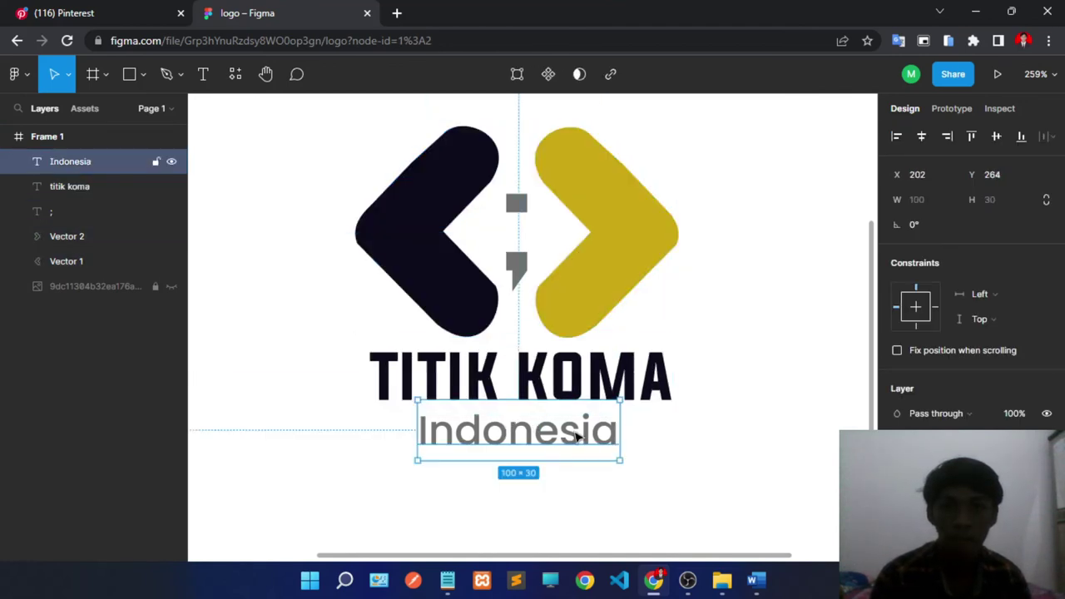
pyautogui.moveTo(574, 436); pyautogui.dragTo(574, 436)
pyautogui.scroll(-3, 574, 424)
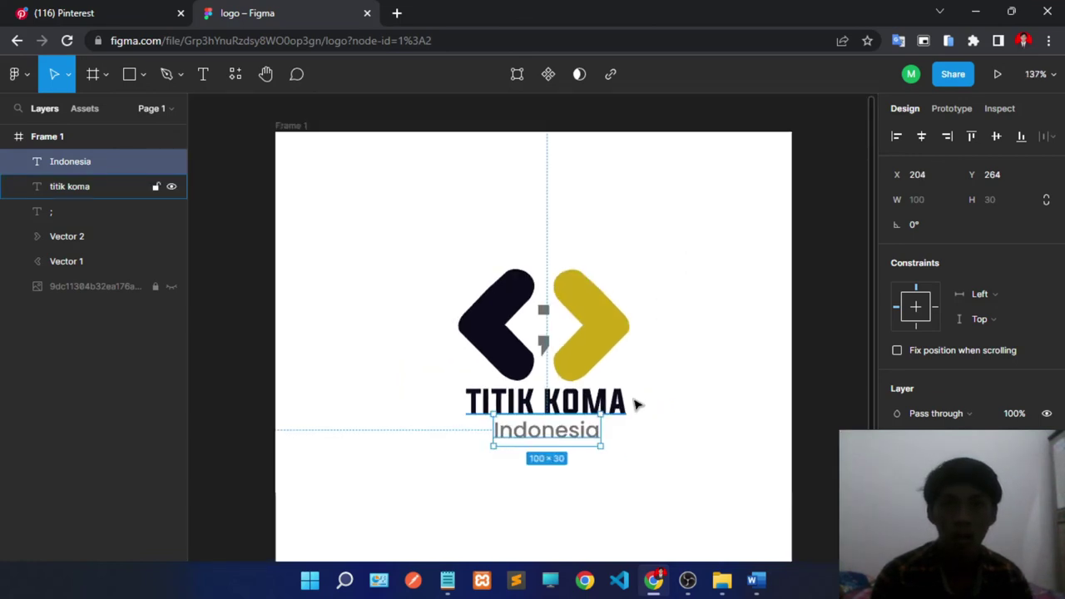
pyautogui.click(418, 250)
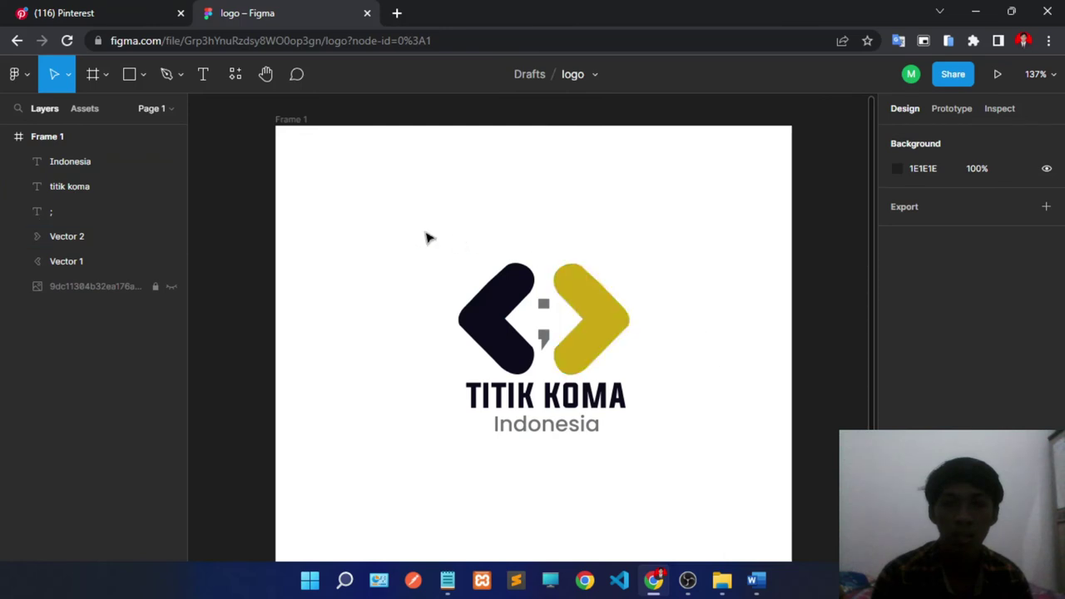
# Step: Group all five logo layers into Group 1
pyautogui.moveTo(390, 222); pyautogui.dragTo(760, 505)
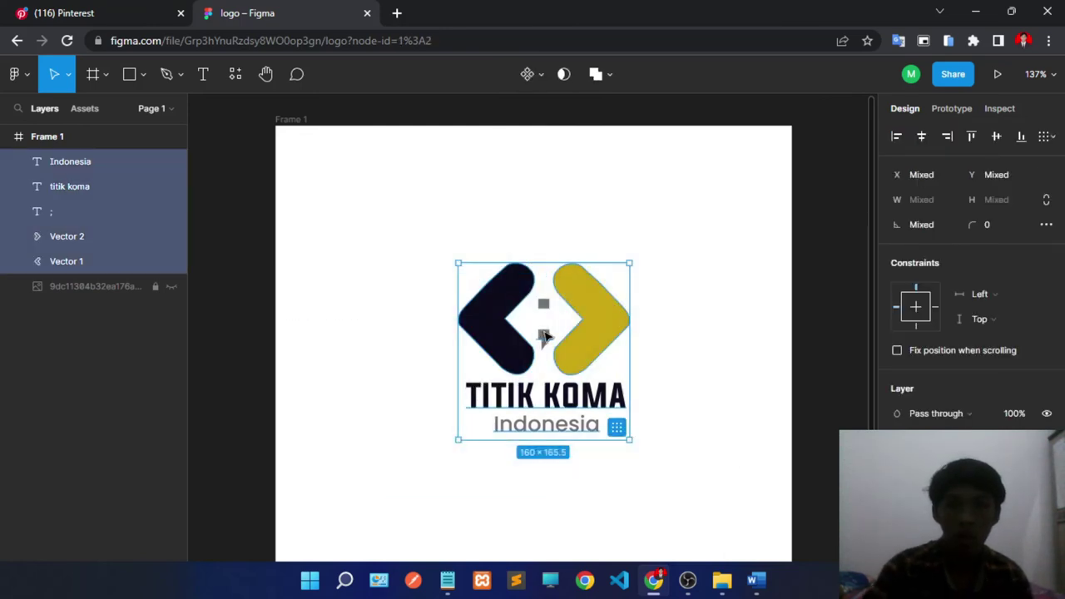
pyautogui.hotkey('ctrl', 'g')
pyautogui.moveTo(565, 344)
pyautogui.mouseDown()
pyautogui.moveTo(515, 326)
pyautogui.moveTo(642, 353)
pyautogui.mouseUp()
# Step: Centre Group 1 horizontally and vertically in Frame 1, at X 161, Y 126
pyautogui.scroll(-3, 629, 374)
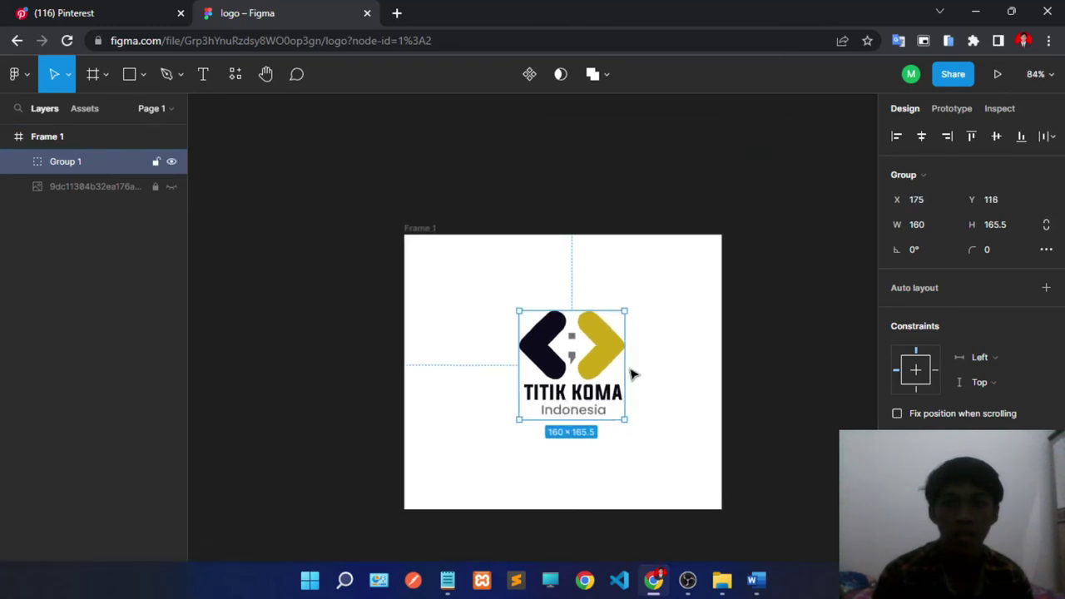
pyautogui.click(922, 137)
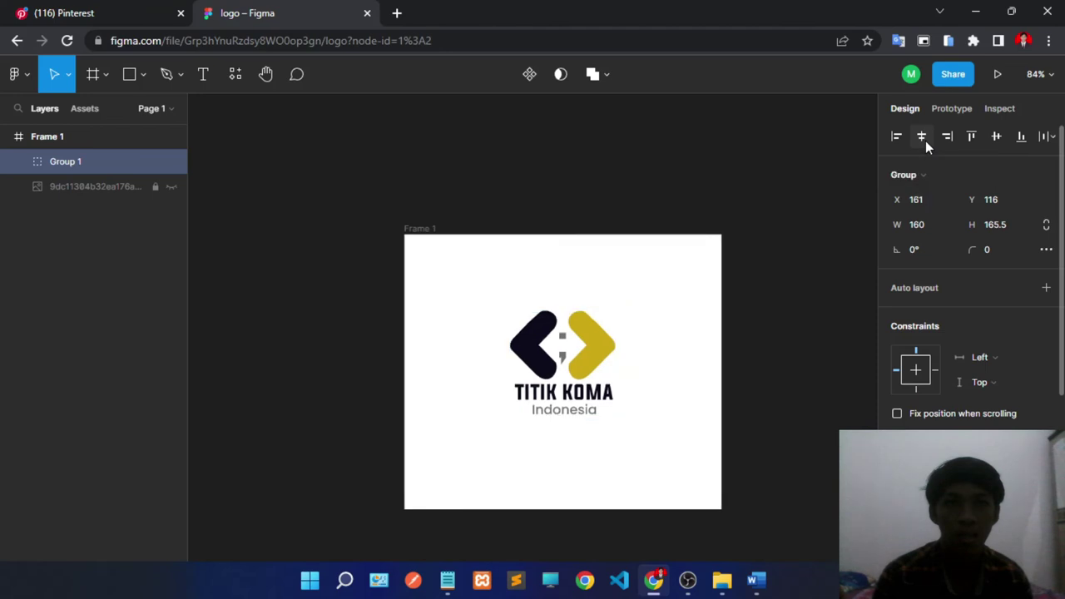
pyautogui.click(994, 140)
pyautogui.keyDown('ctrl'); pyautogui.scroll(5, 581, 370); pyautogui.keyUp('ctrl')
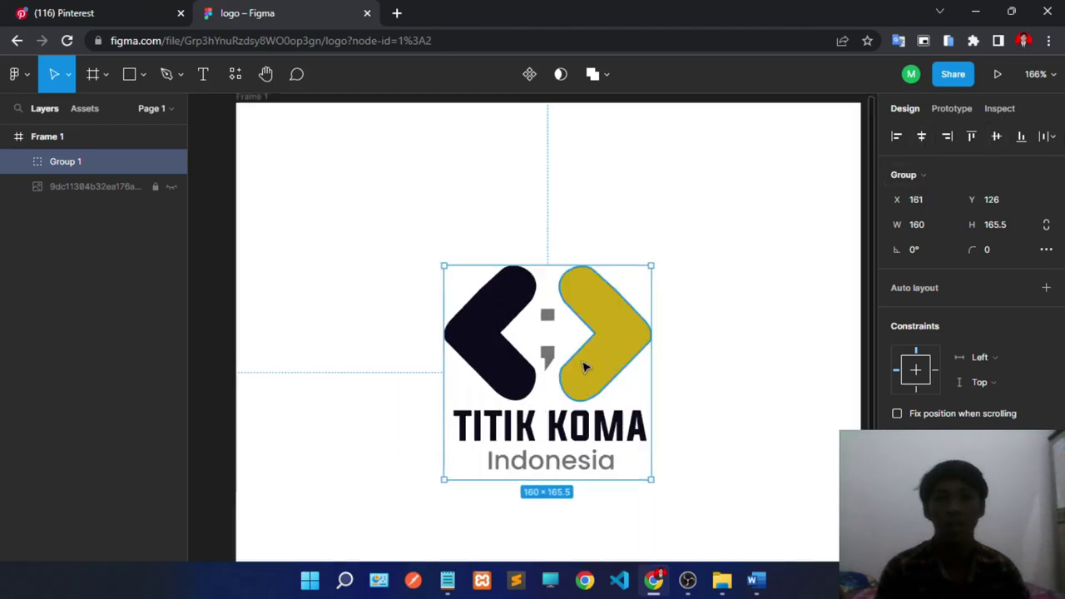
pyautogui.keyDown('ctrl'); pyautogui.scroll(2, 580, 351); pyautogui.keyUp('ctrl')
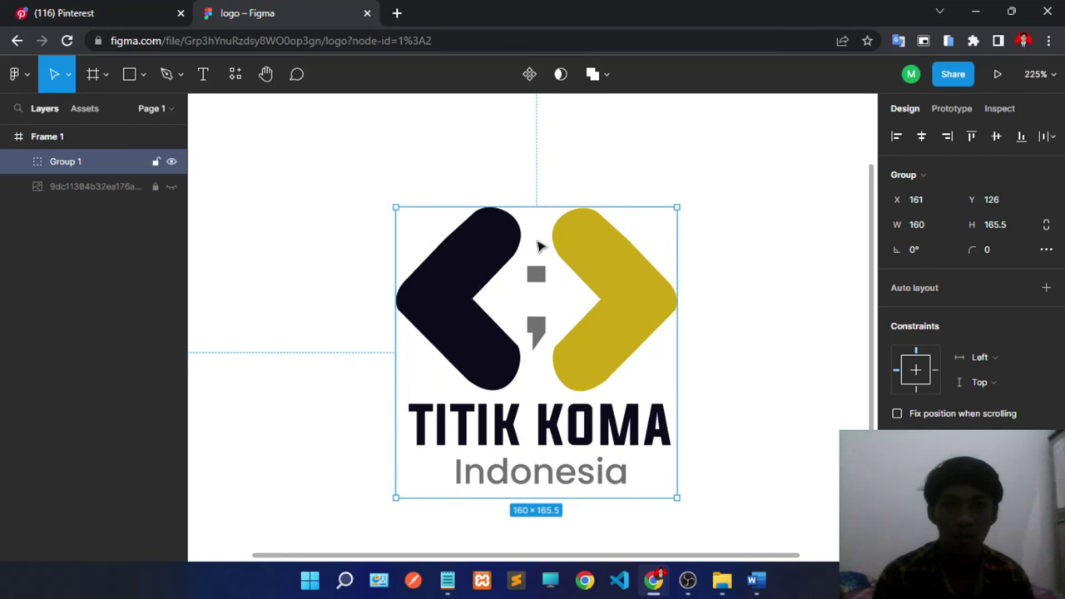
pyautogui.scroll(-3, 732, 395)
pyautogui.scroll(-3, 909, 406)
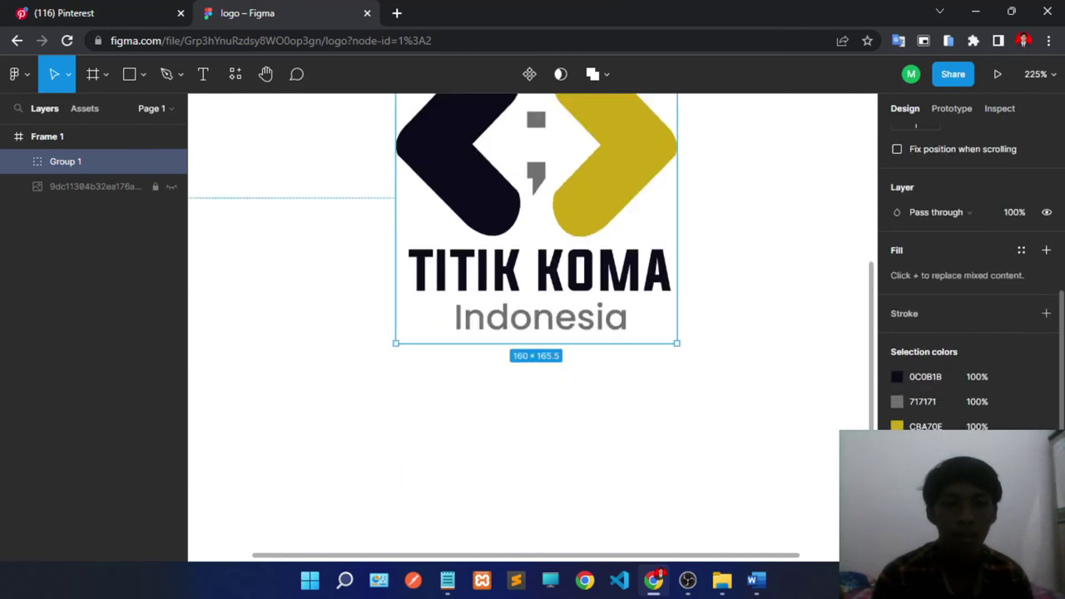
# Step: Export Group 1 as a 1x PNG, Group 1 (2).png, and open the download
pyautogui.scroll(-2, 969, 333)
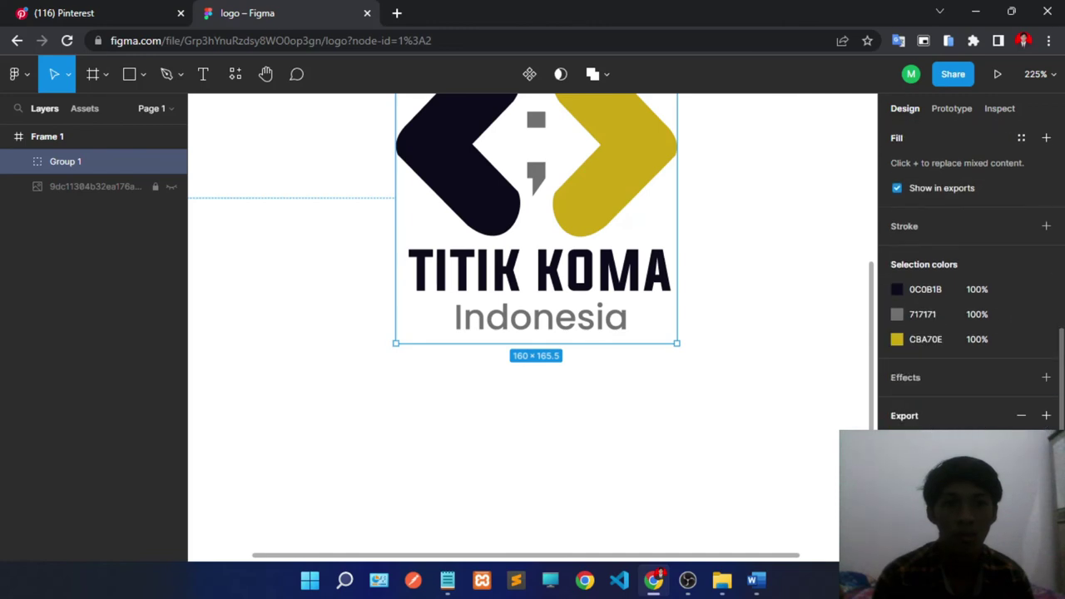
pyautogui.click(914, 445)
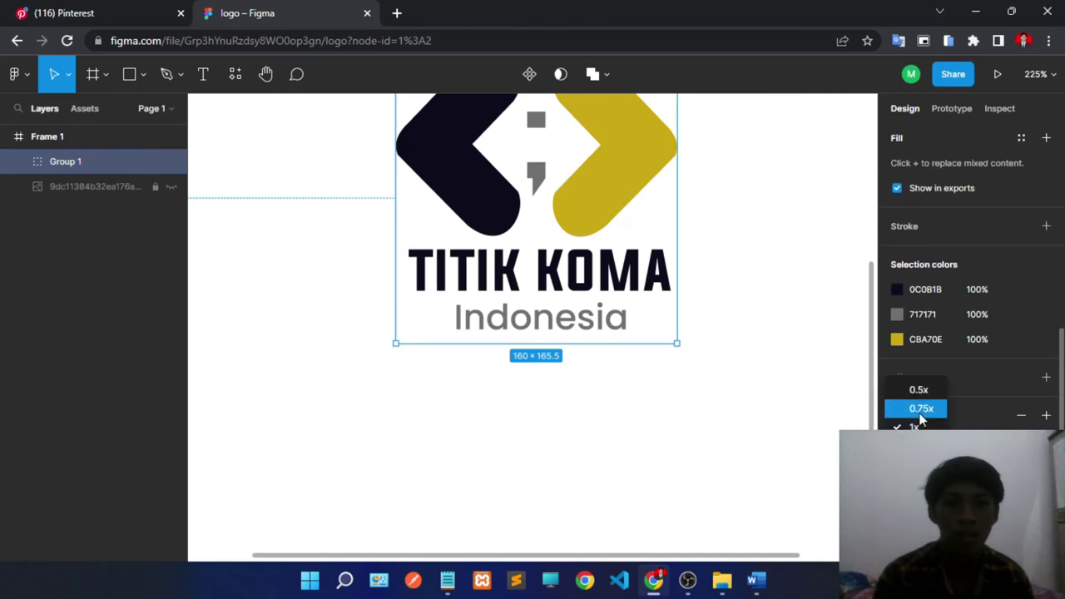
pyautogui.click(979, 422)
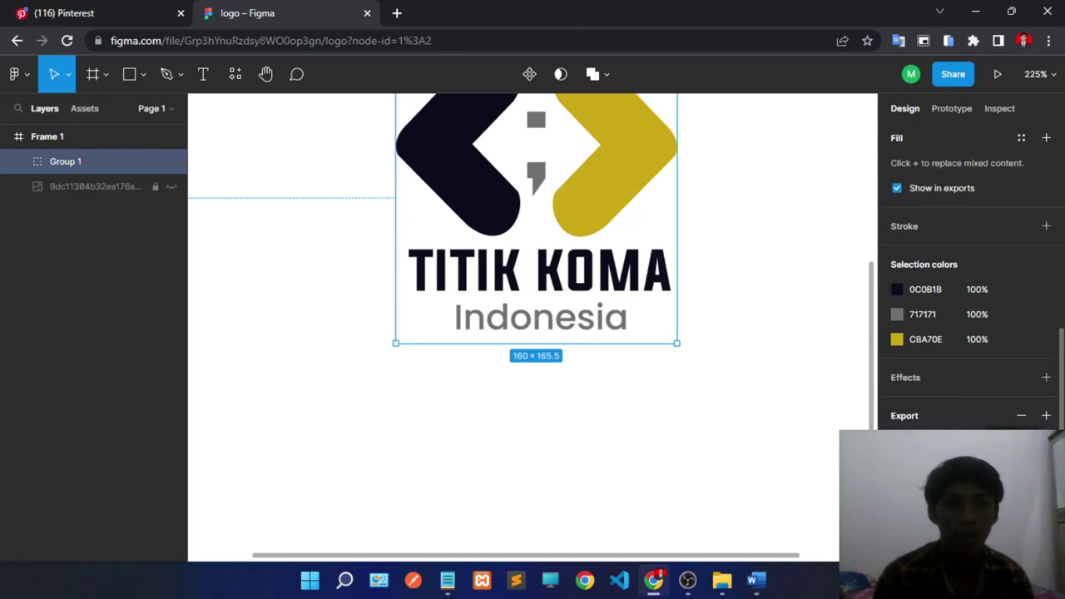
pyautogui.click(914, 445)
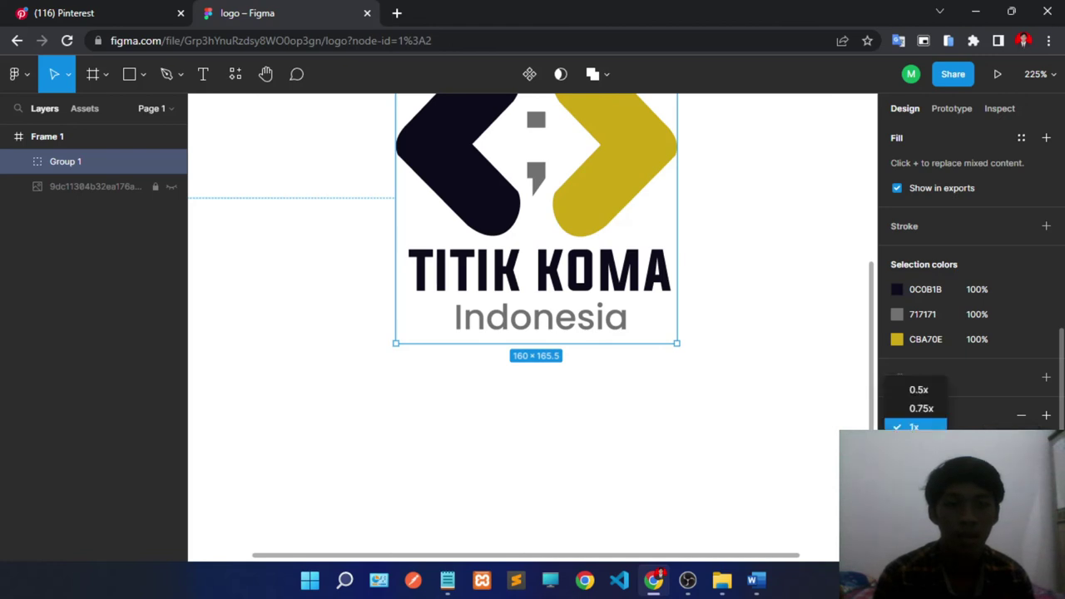
pyautogui.click(975, 419)
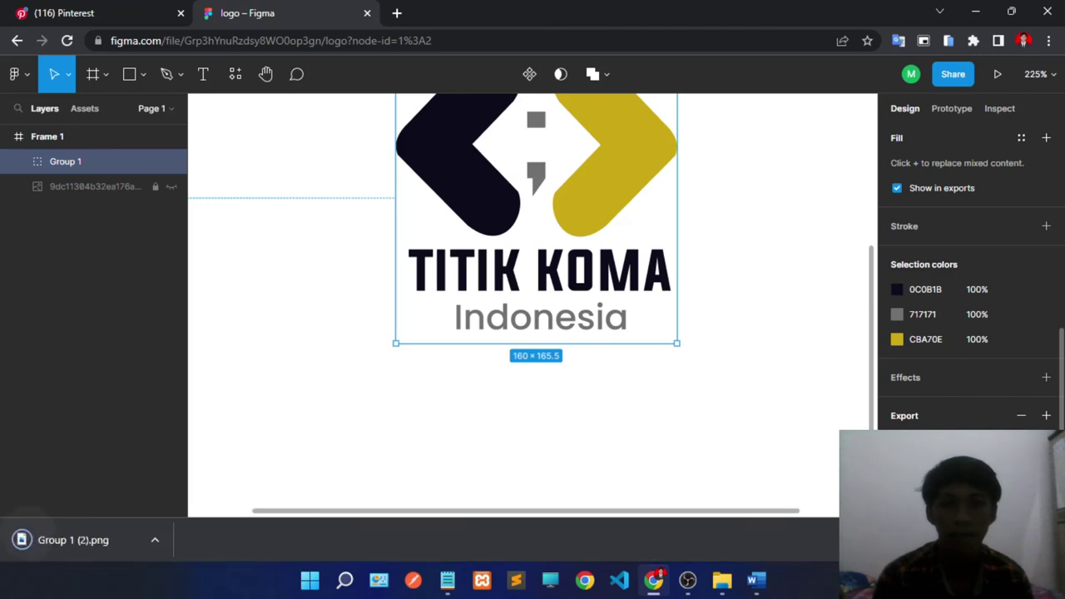
pyautogui.click(43, 547)
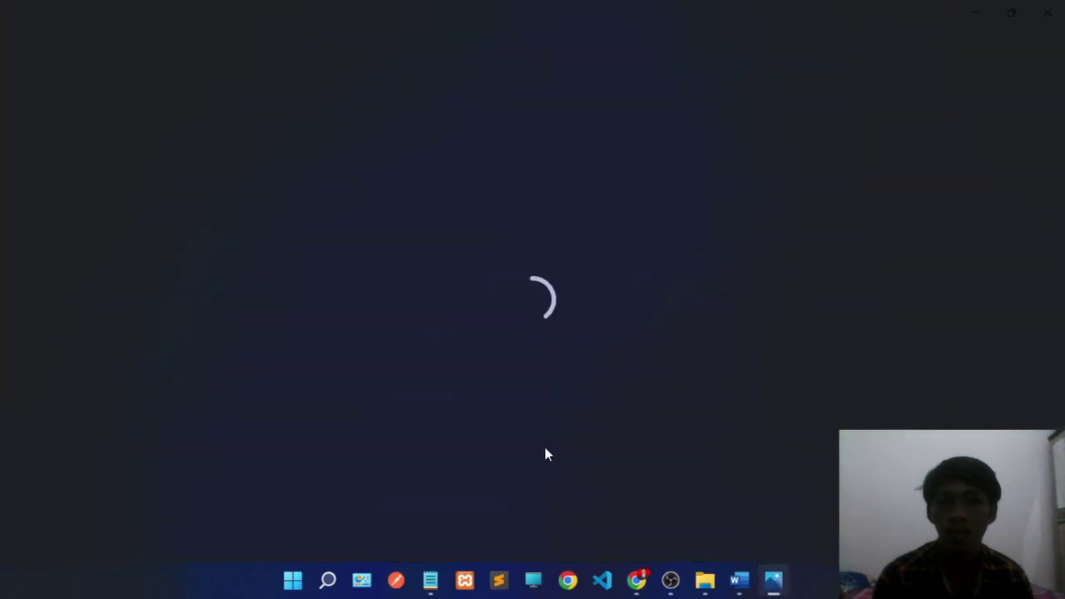
# Step: Zoom in and out on Group 1 (2).png in Photos, then return to Figma
pyautogui.scroll(3, 504, 374)
pyautogui.scroll(-1, 509, 416)
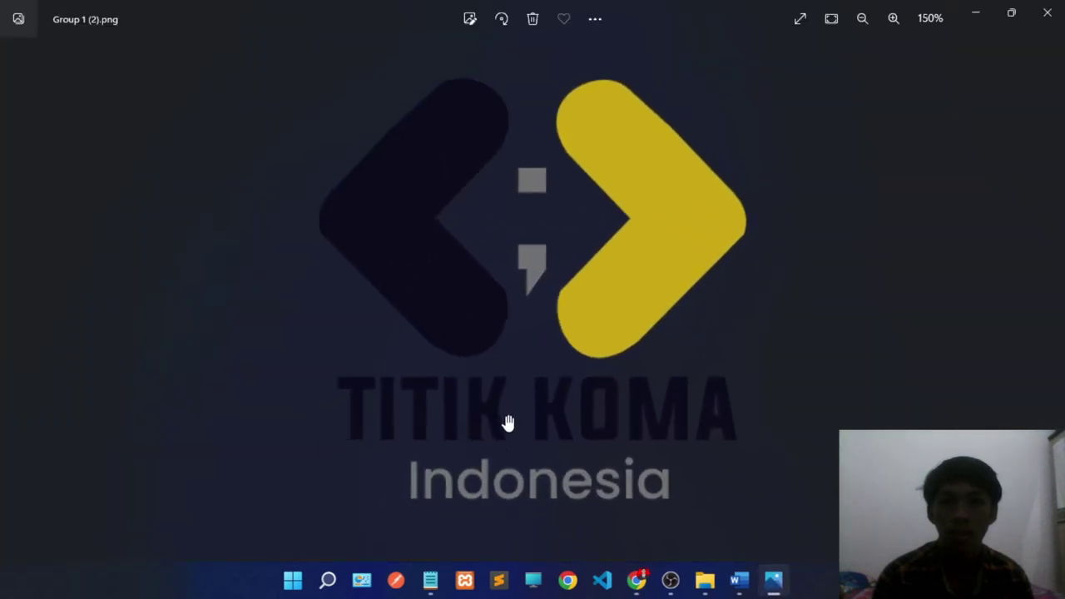
pyautogui.scroll(3, 540, 400)
pyautogui.scroll(-1, 616, 391)
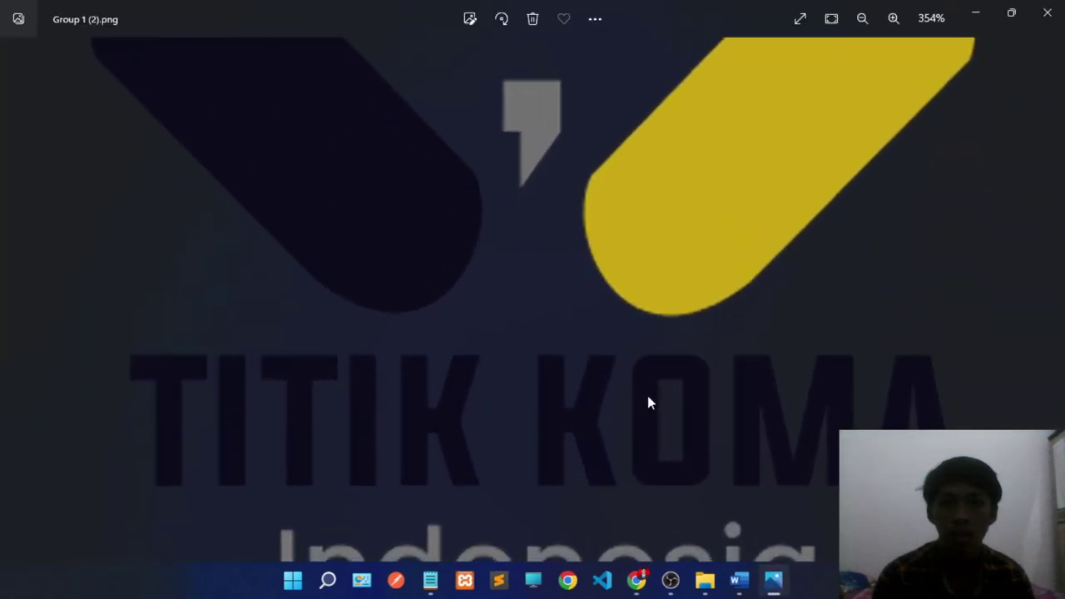
pyautogui.scroll(-3, 647, 396)
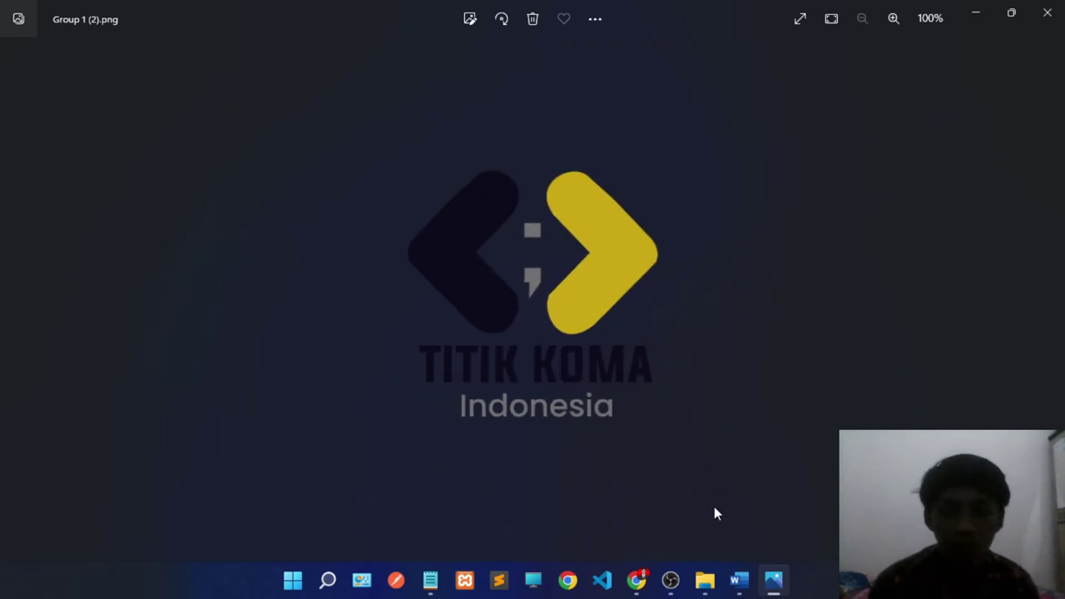
pyautogui.click(636, 579)
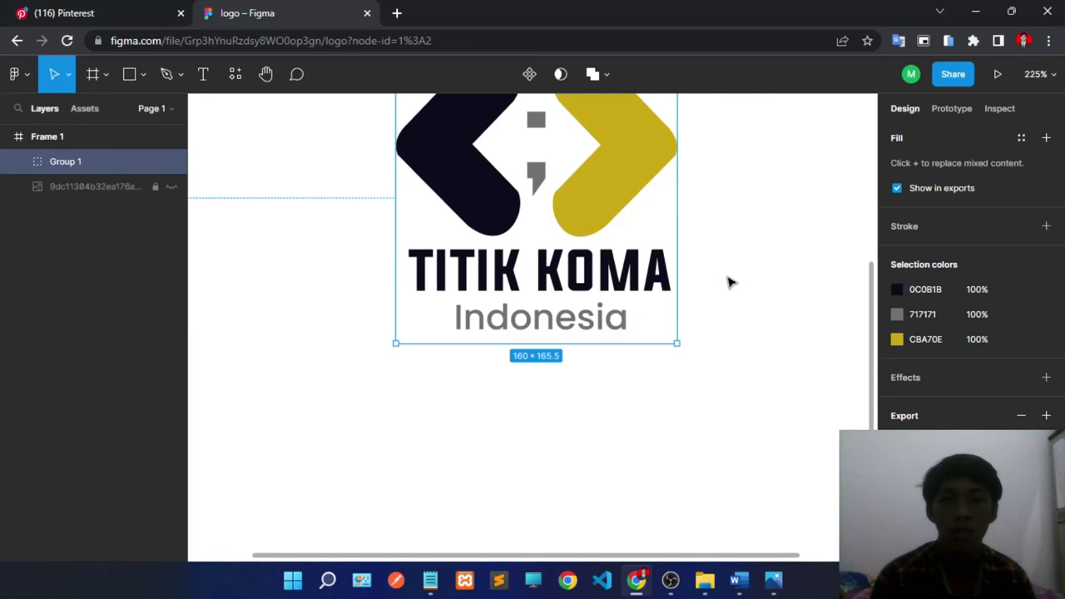
pyautogui.scroll(1, 724, 275)
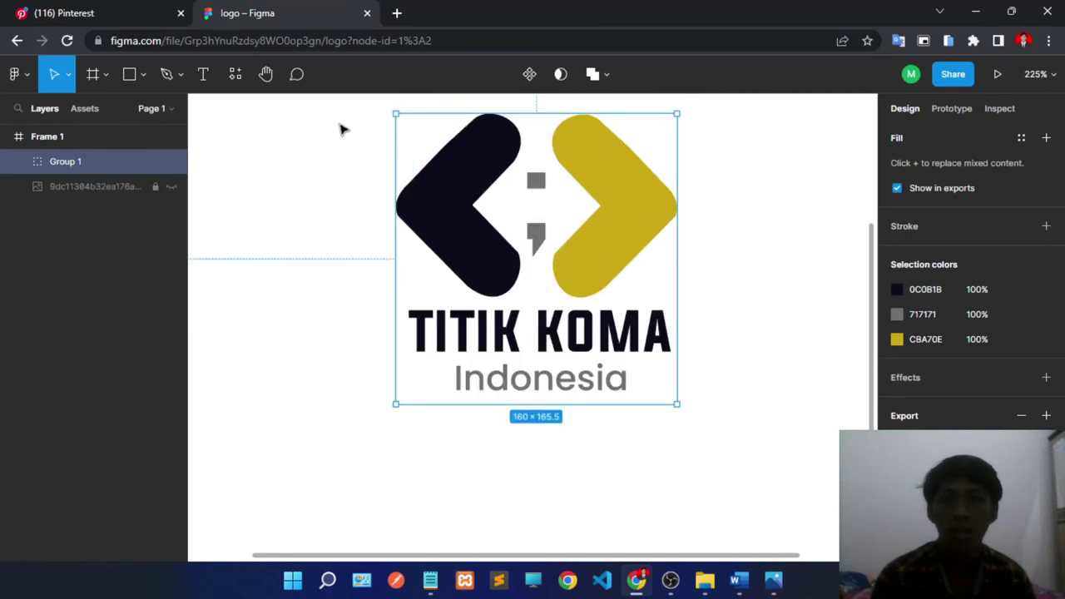
pyautogui.scroll(-2, 663, 261)
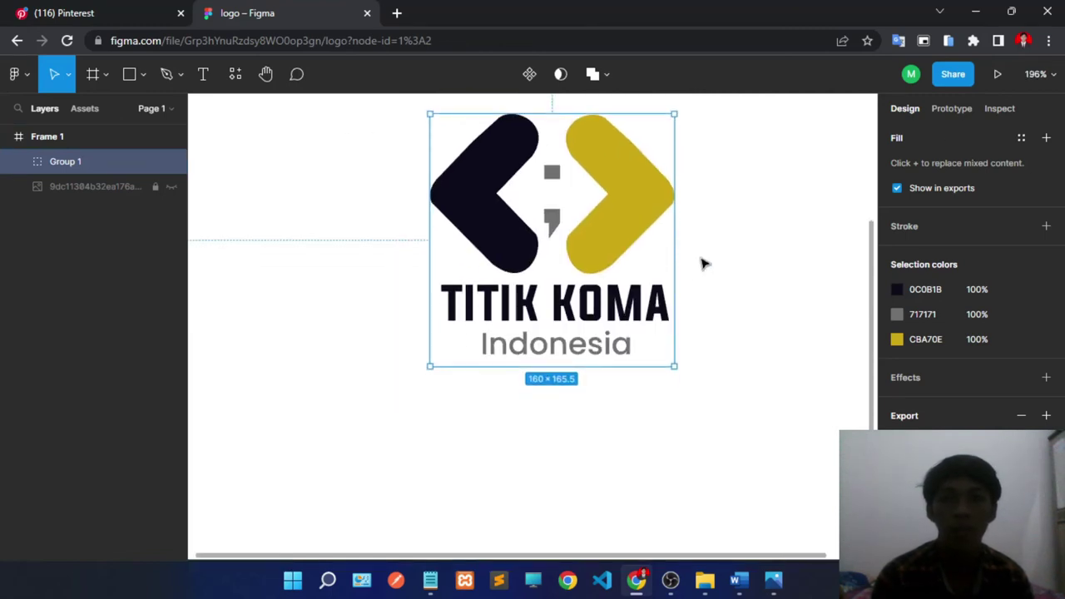